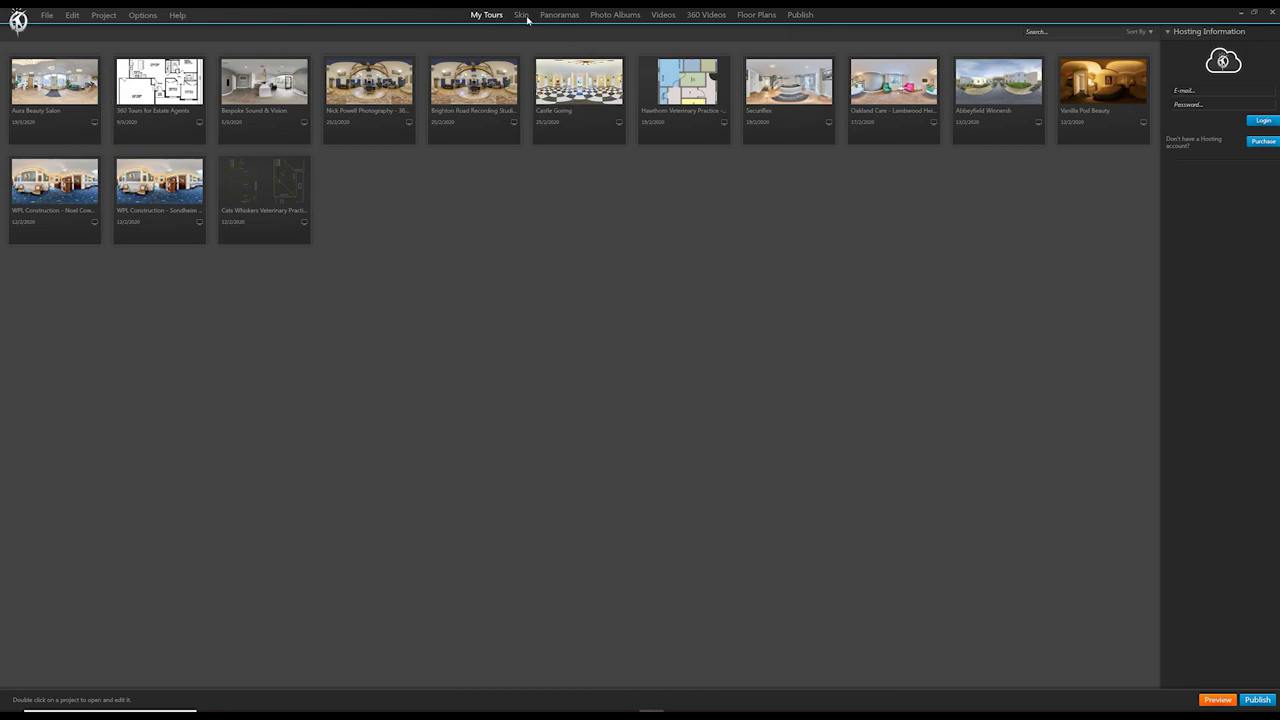
Look over the Skin, Panoramas and Photo Albums tabs, ending back on Panoramas
click(520, 16)
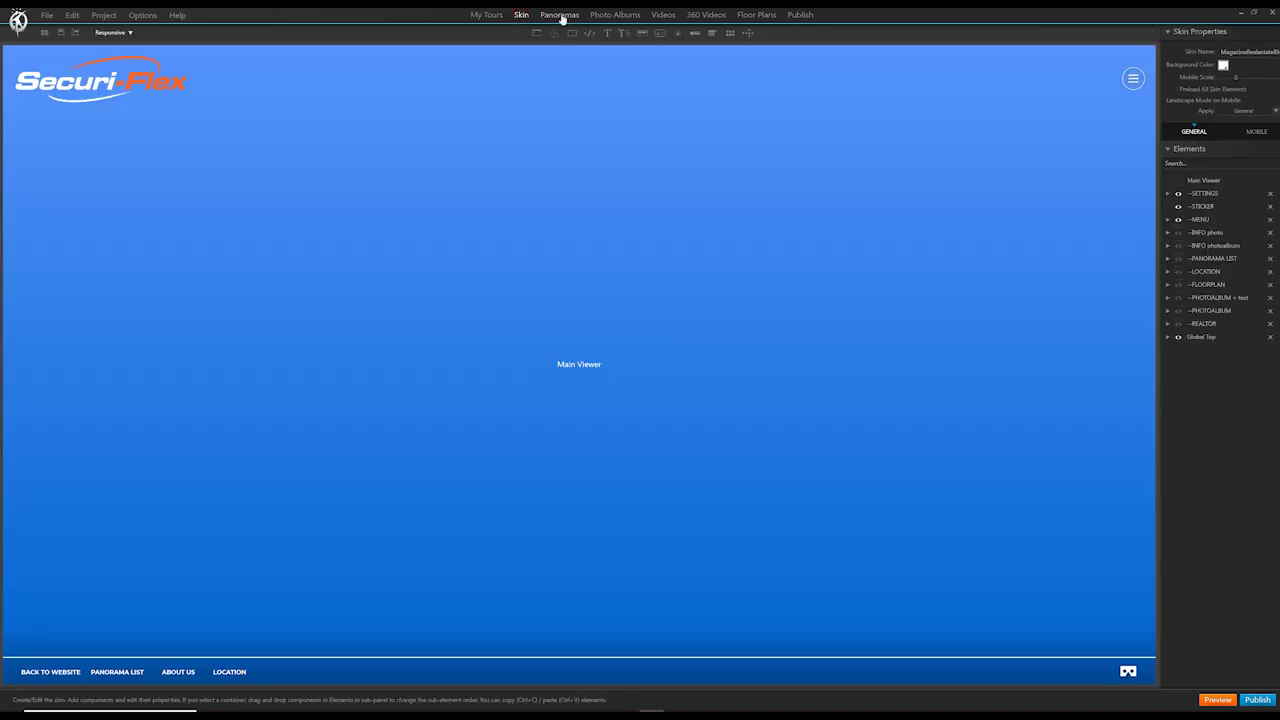
click(560, 16)
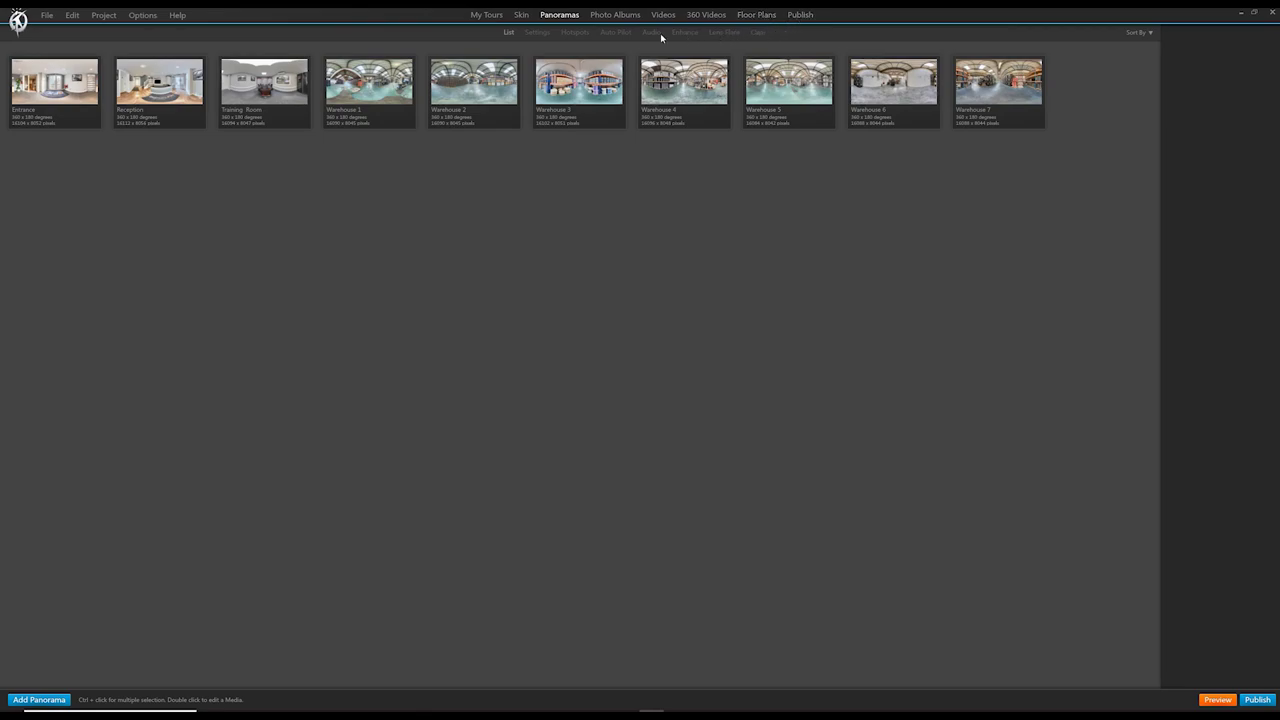
click(612, 17)
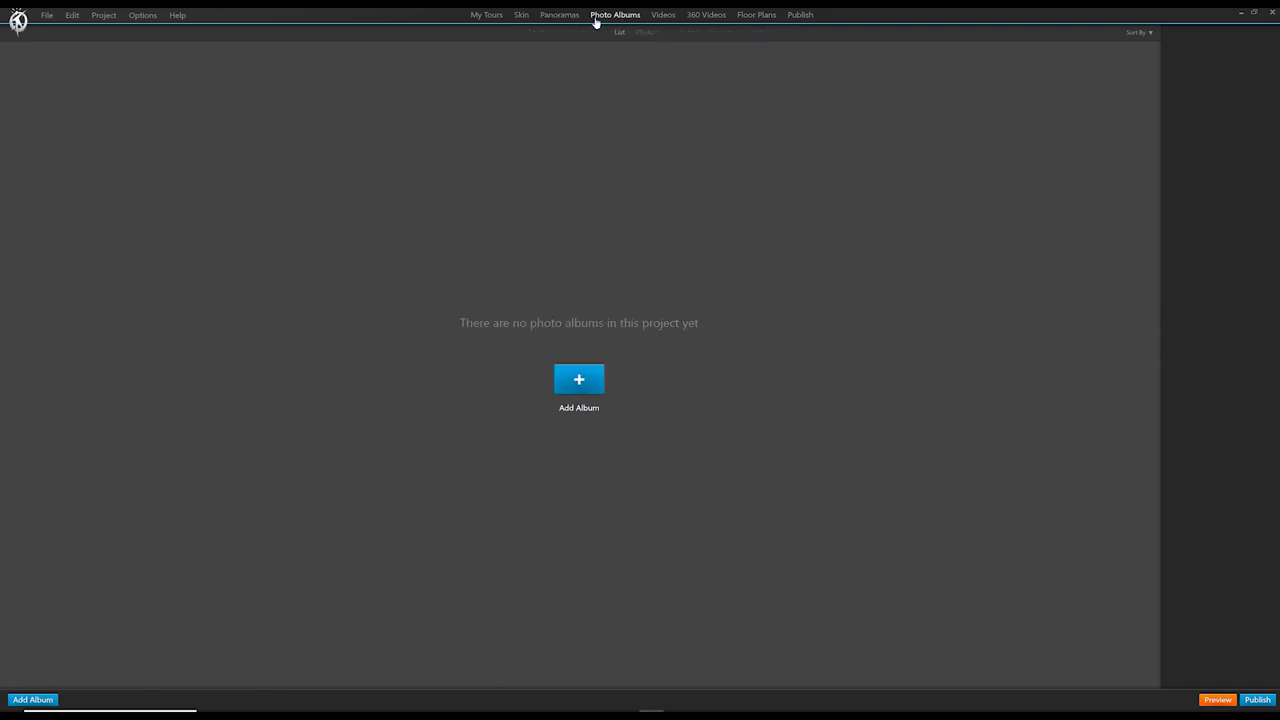
click(565, 17)
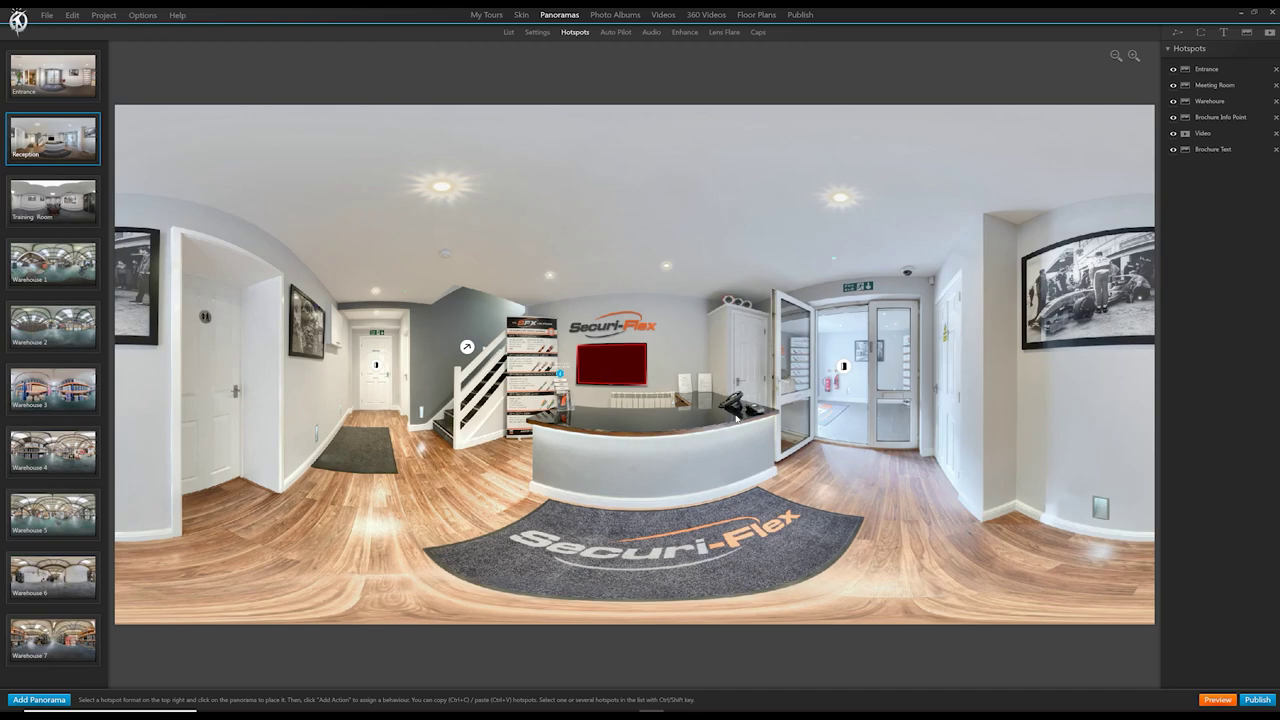
Zoom into the Reception panorama and open the image-hotspot icon library
scroll(737, 417, up, 3)
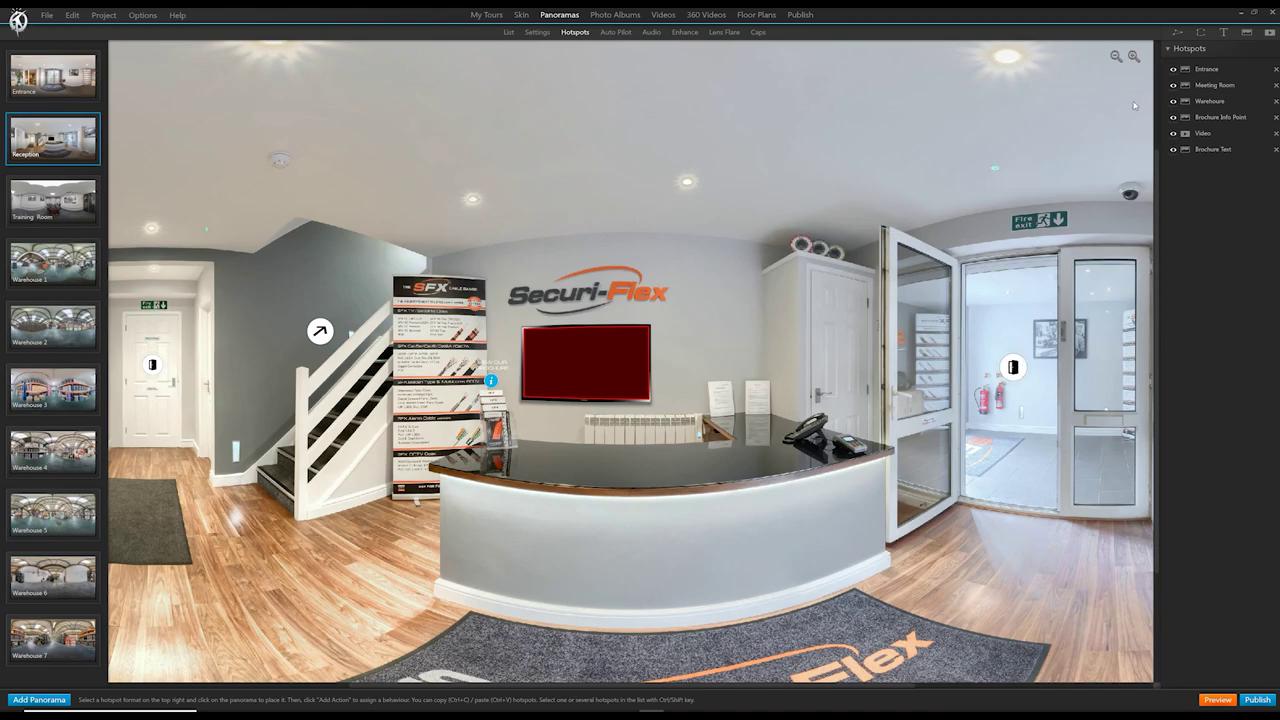
click(1247, 34)
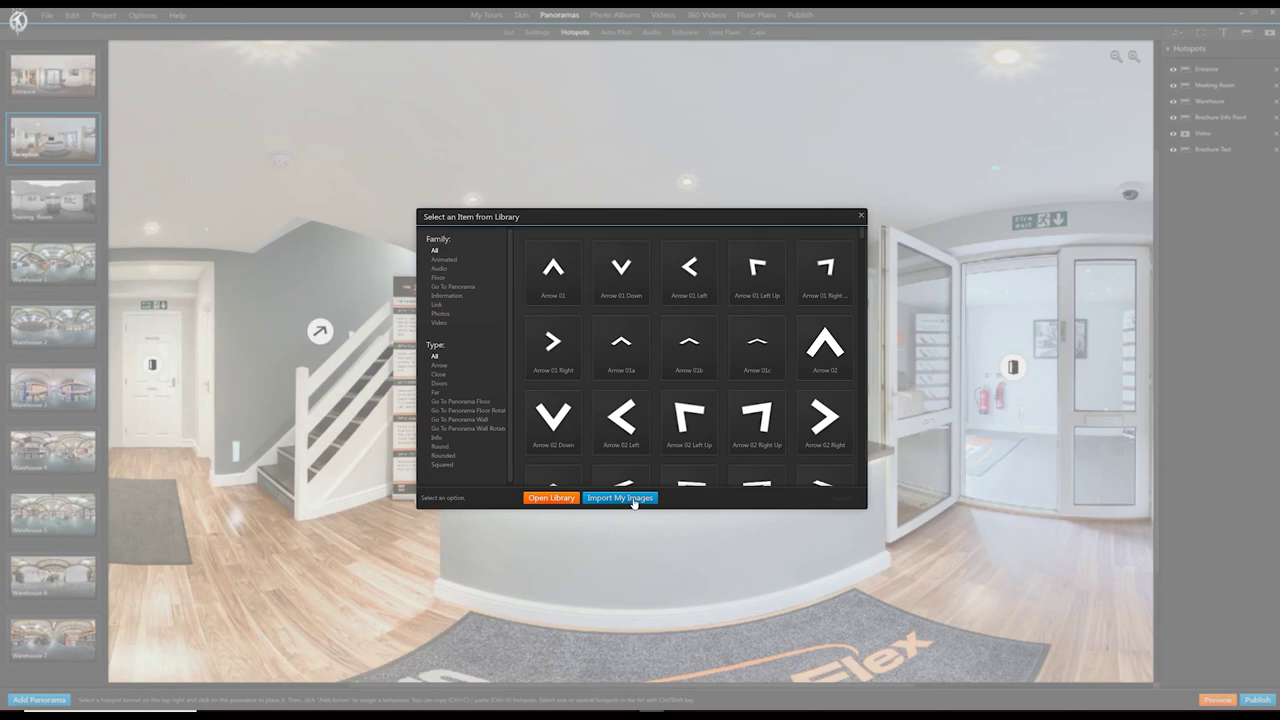
Browse the Audio, Floor, Go To Panorama, Information, Link, Photo and Video icons, then close the library
click(441, 269)
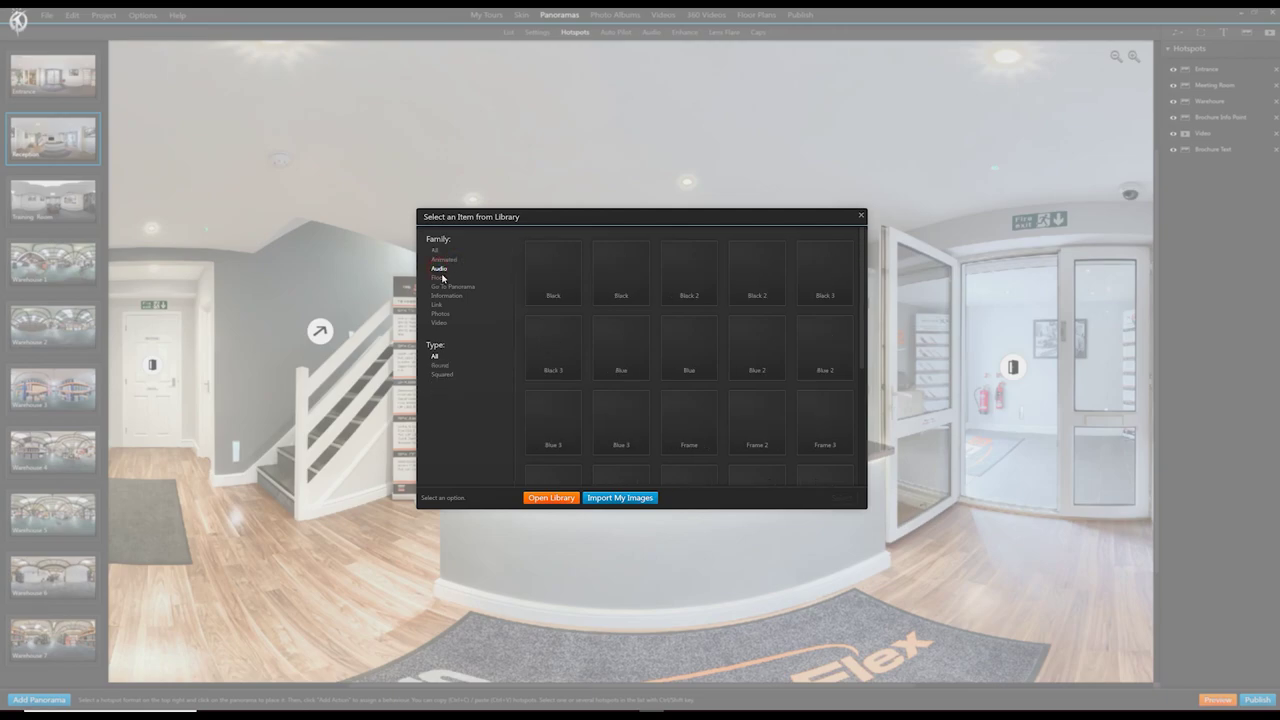
click(441, 278)
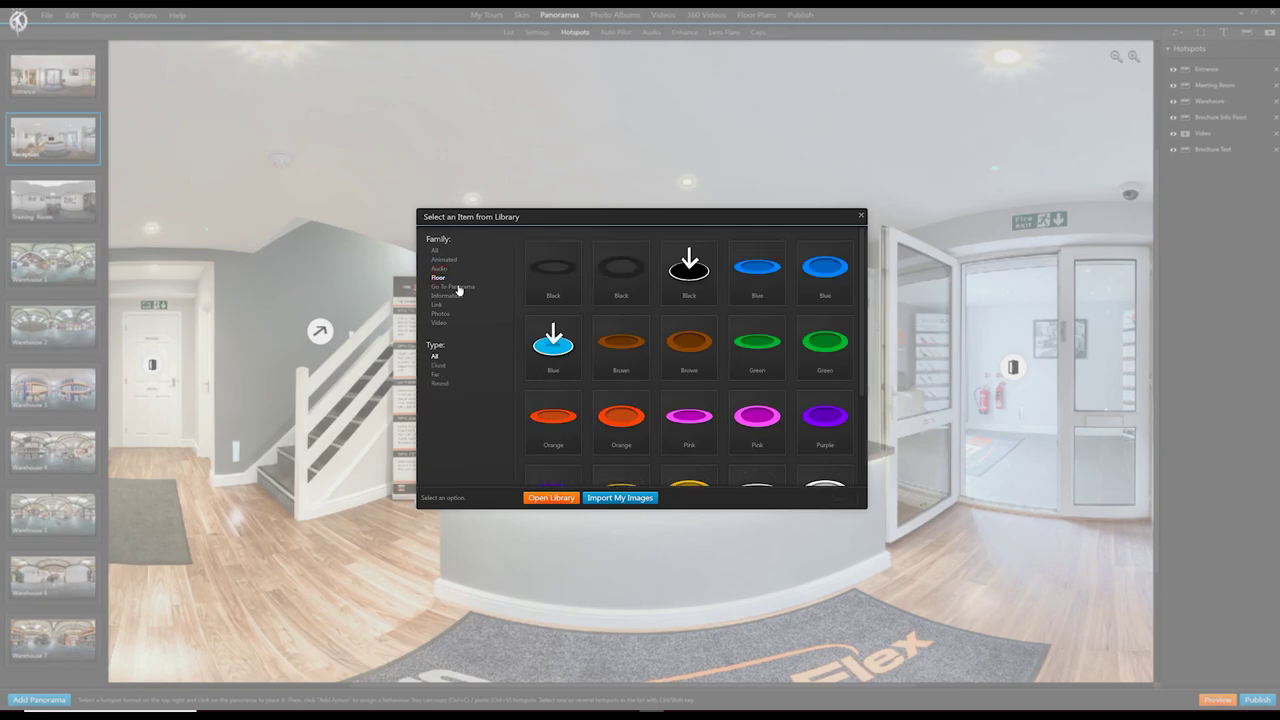
click(456, 287)
click(448, 296)
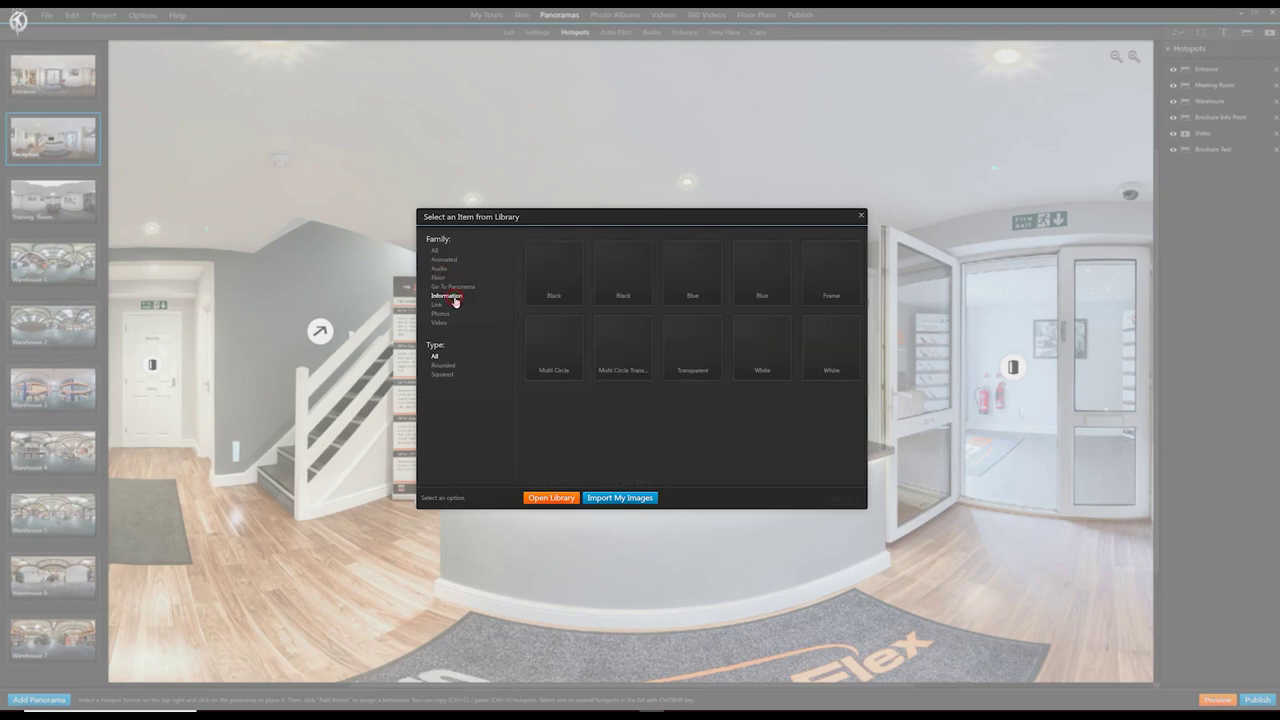
click(437, 305)
click(441, 314)
click(441, 324)
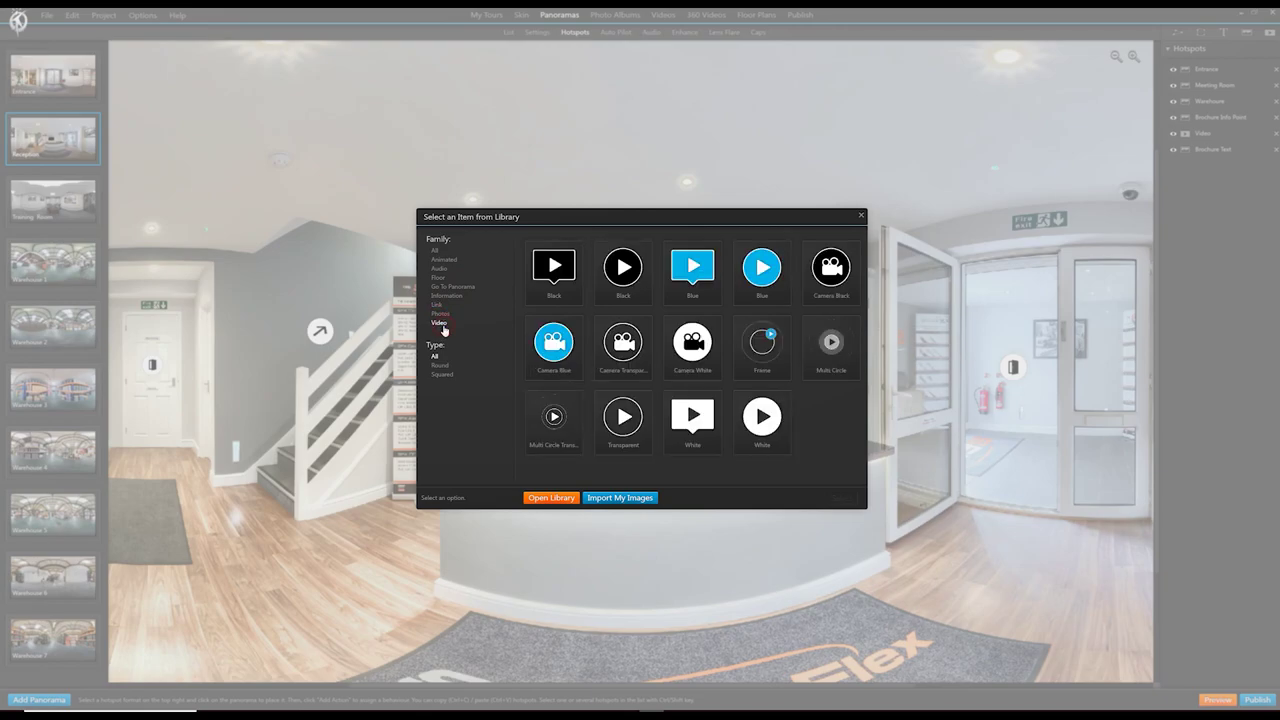
click(435, 251)
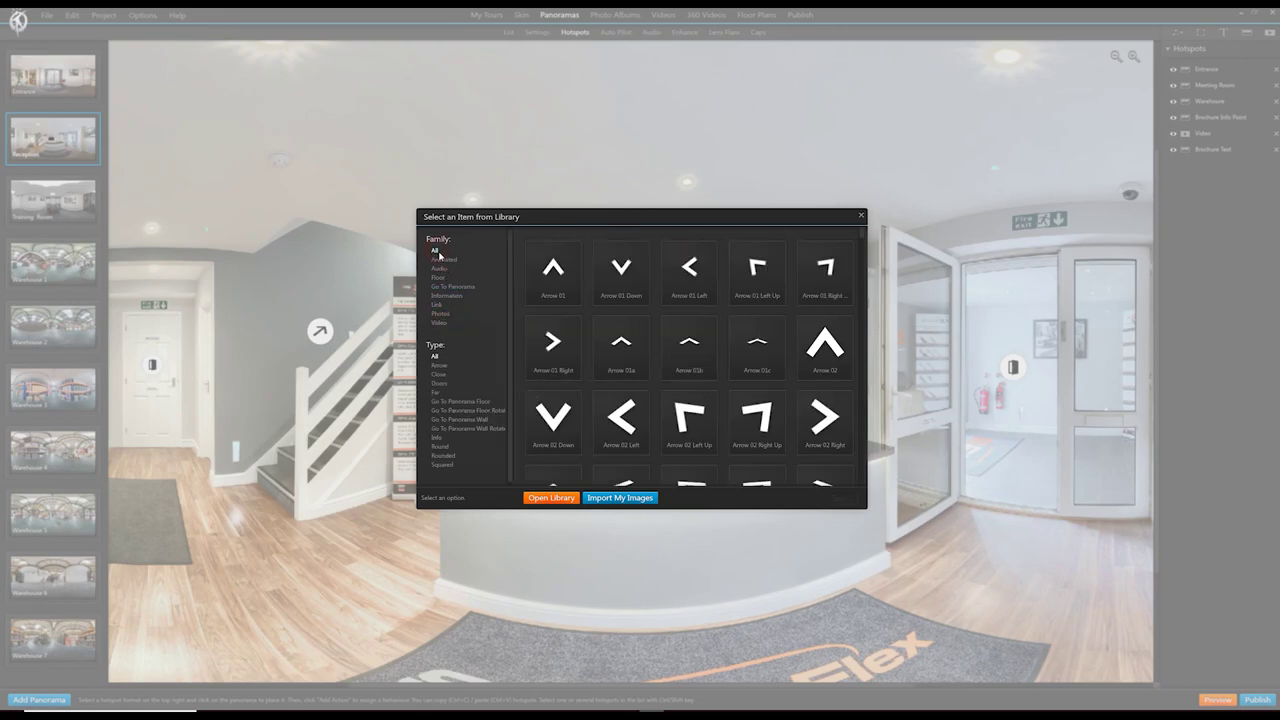
click(862, 215)
scroll(767, 370, down, 5)
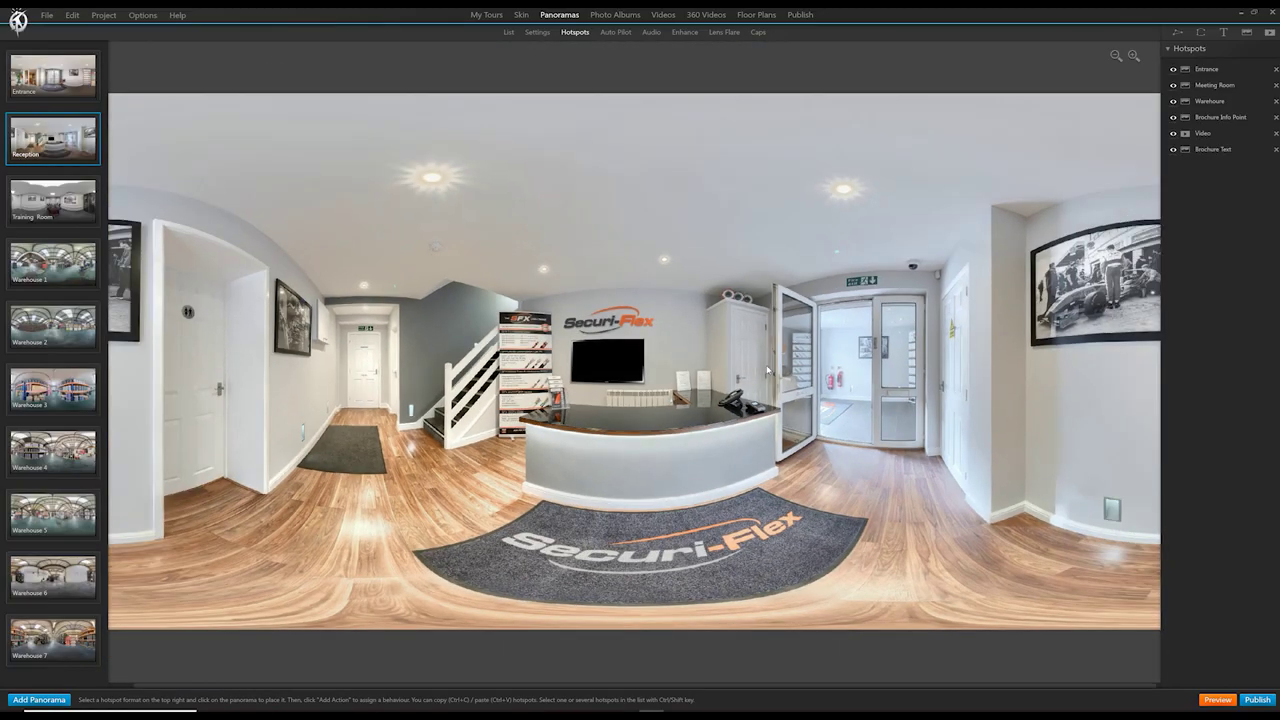
Place a new empty text hotspot on the wall right of the reception screen
scroll(700, 365, up, 5)
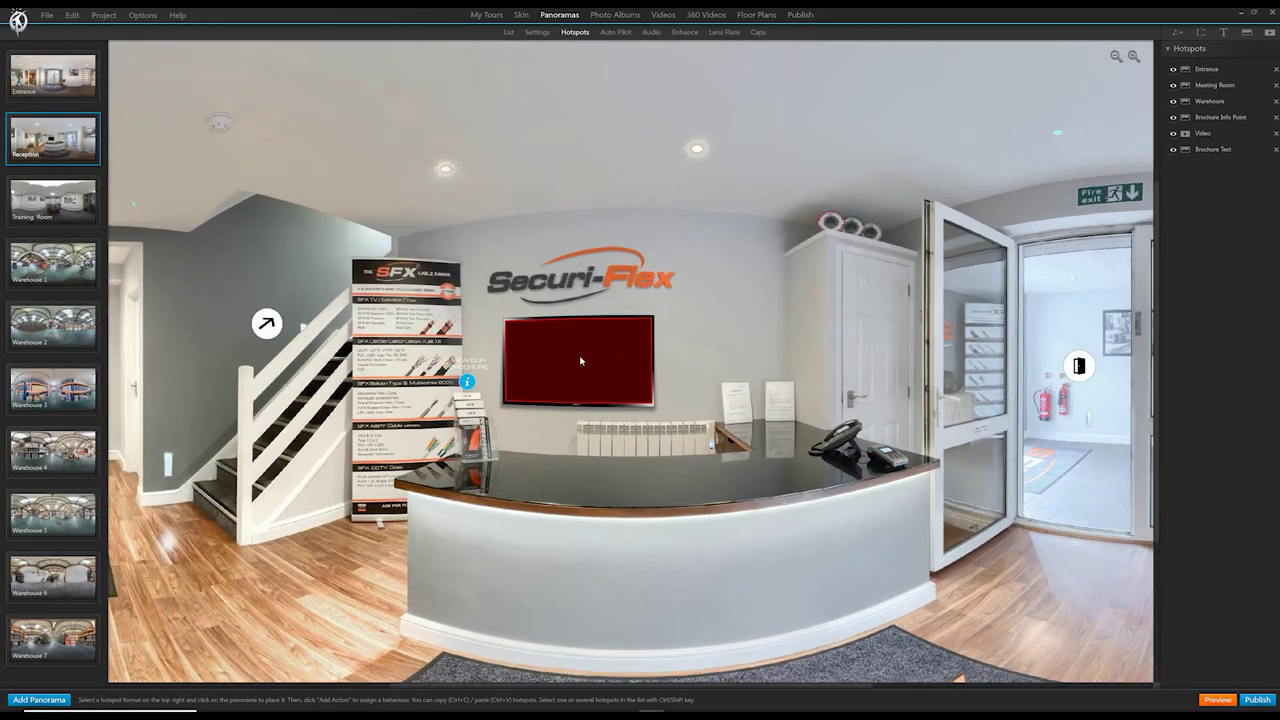
click(575, 368)
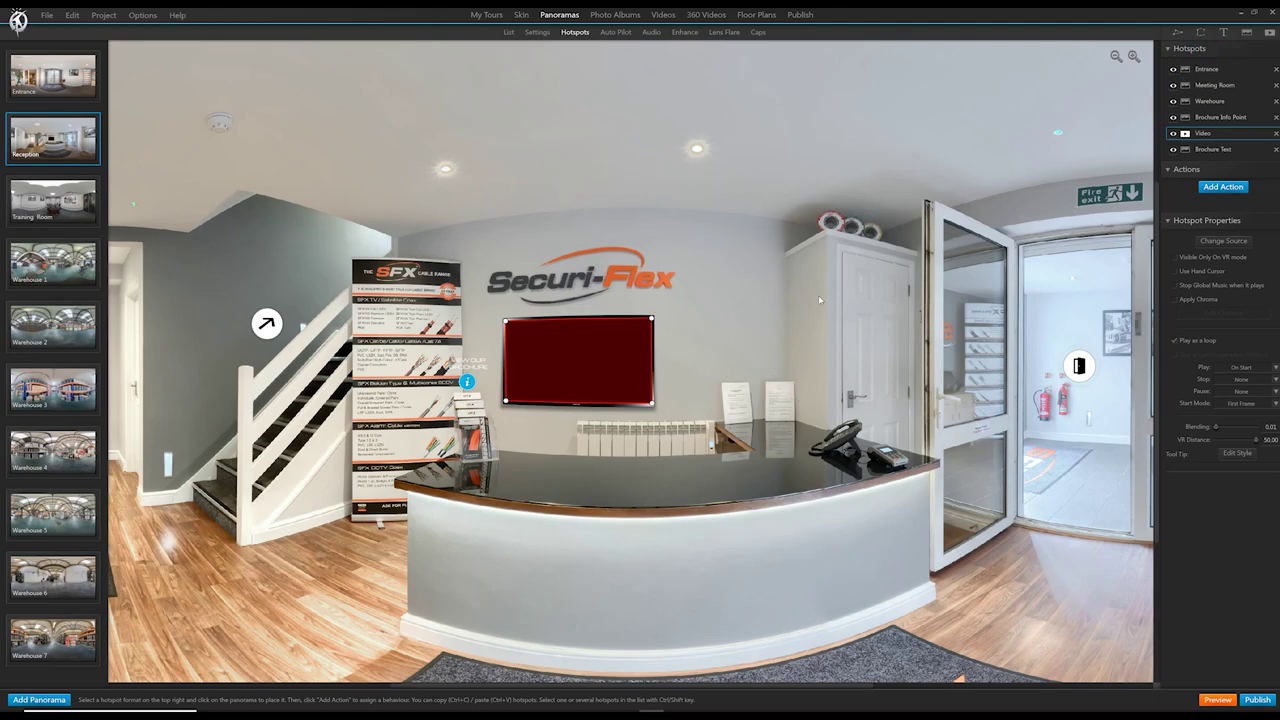
drag(1100, 440, 880, 442)
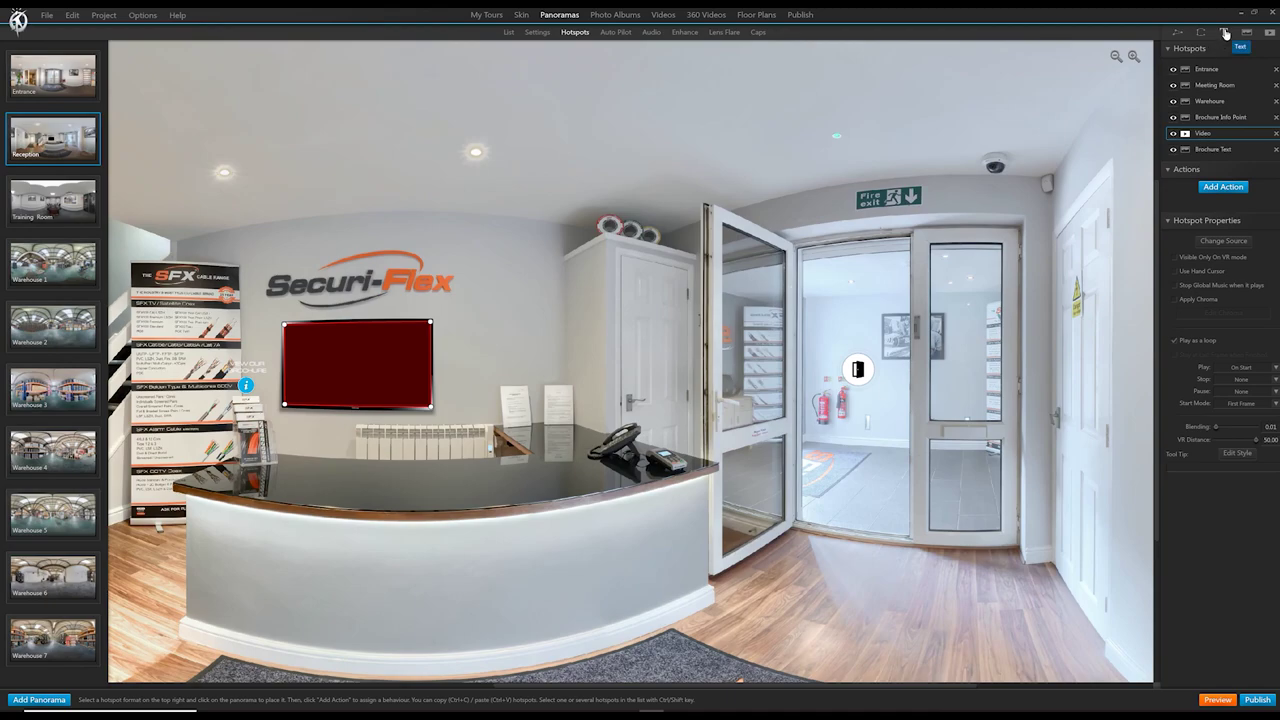
scroll(680, 354, down, 5)
click(680, 354)
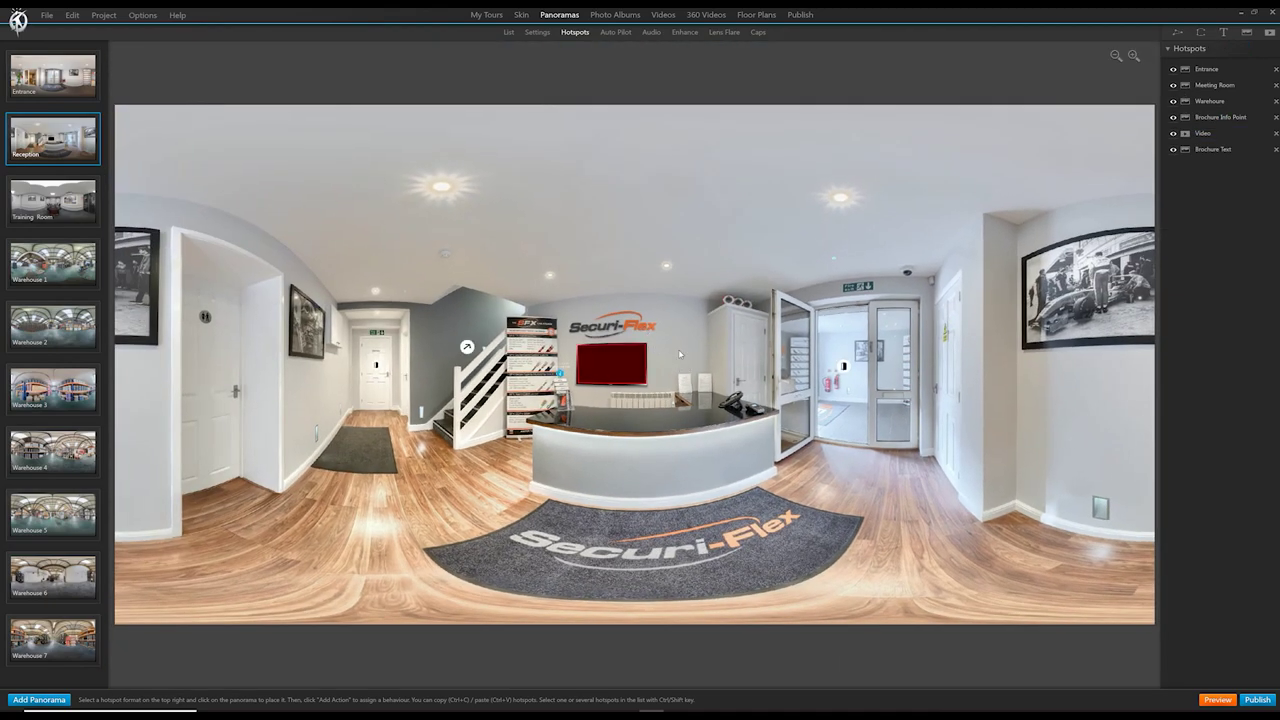
scroll(1024, 174, up, 5)
click(1222, 32)
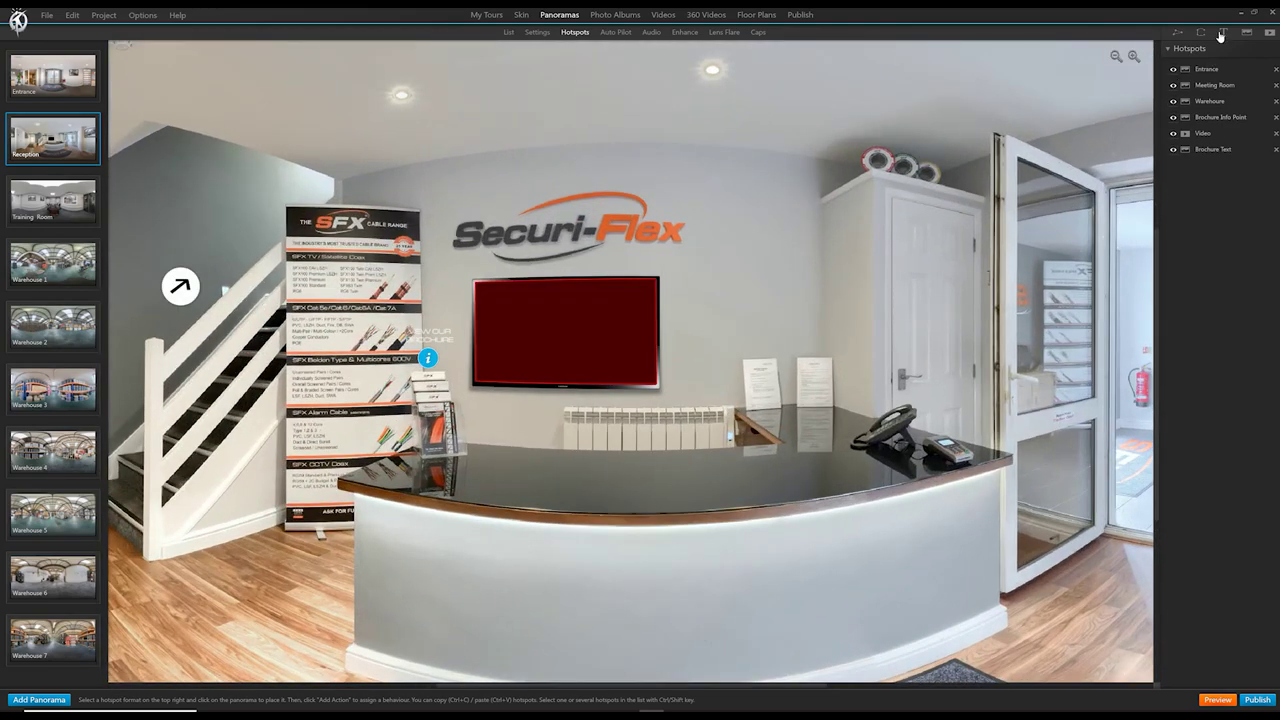
click(735, 277)
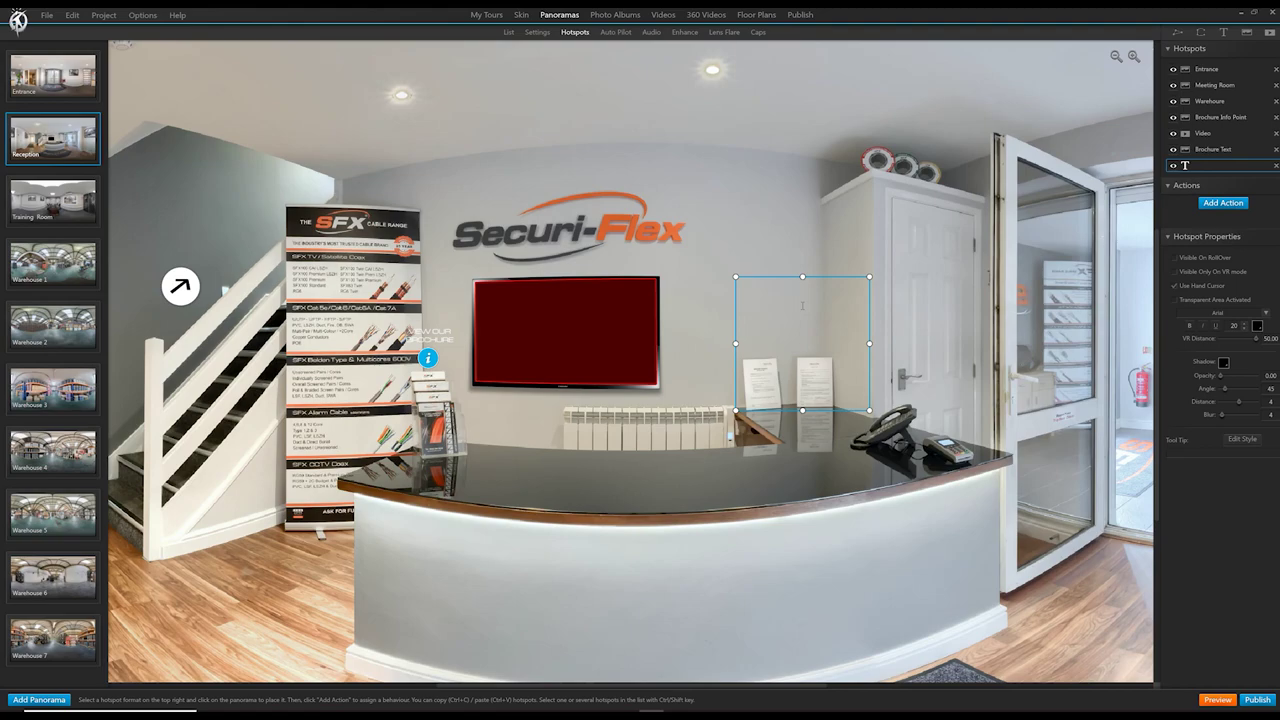
Type HELLO in the text hotspot, check the action behaviours without adding one, then delete it
text(HELLO)
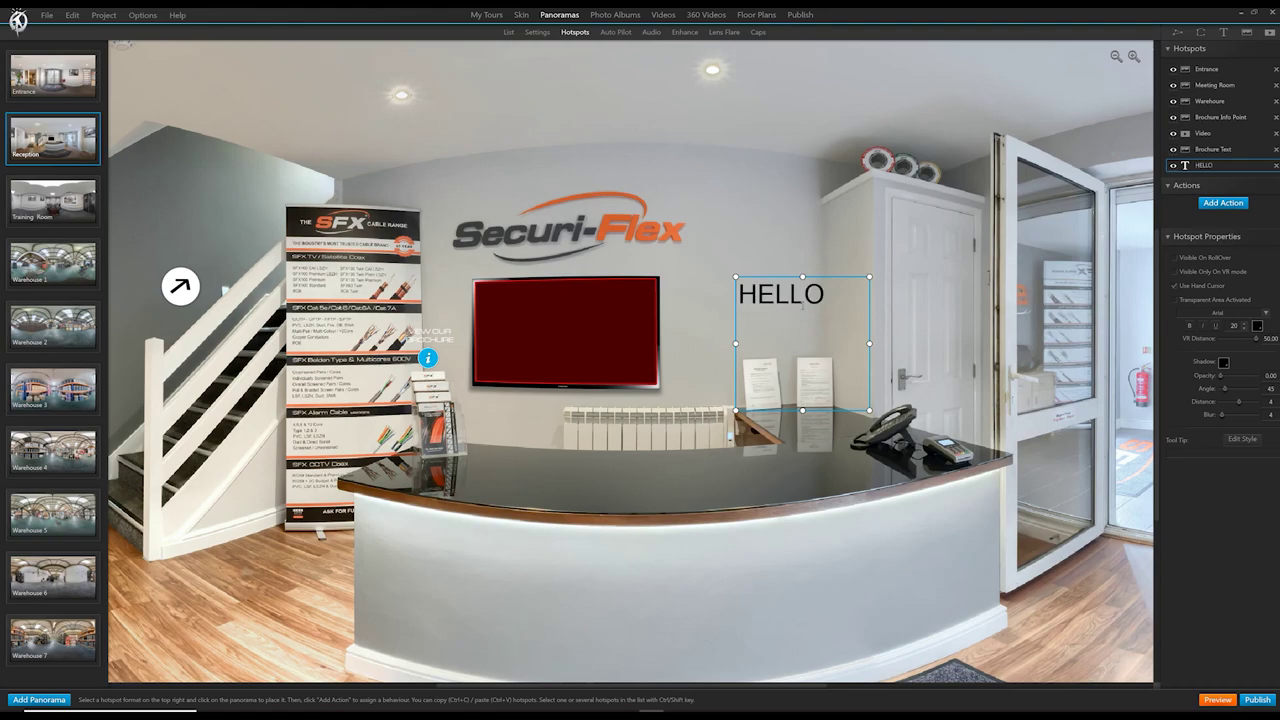
click(1223, 203)
click(676, 372)
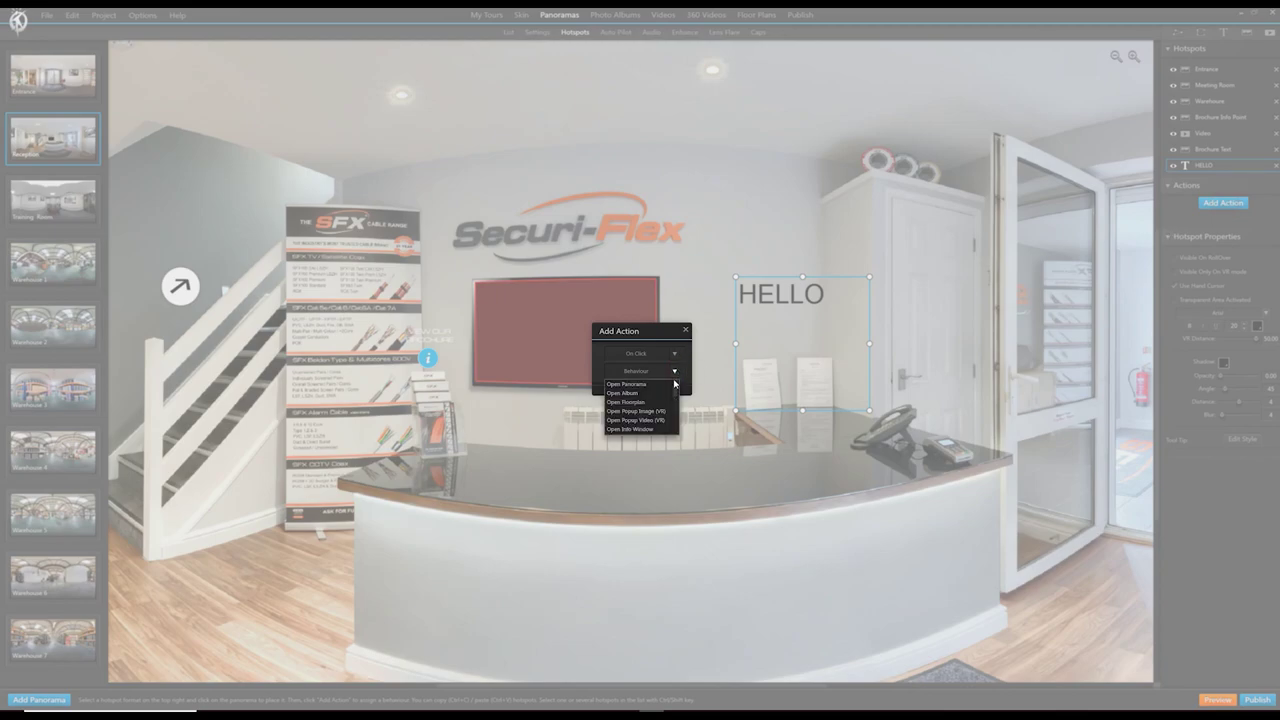
click(686, 329)
click(686, 329)
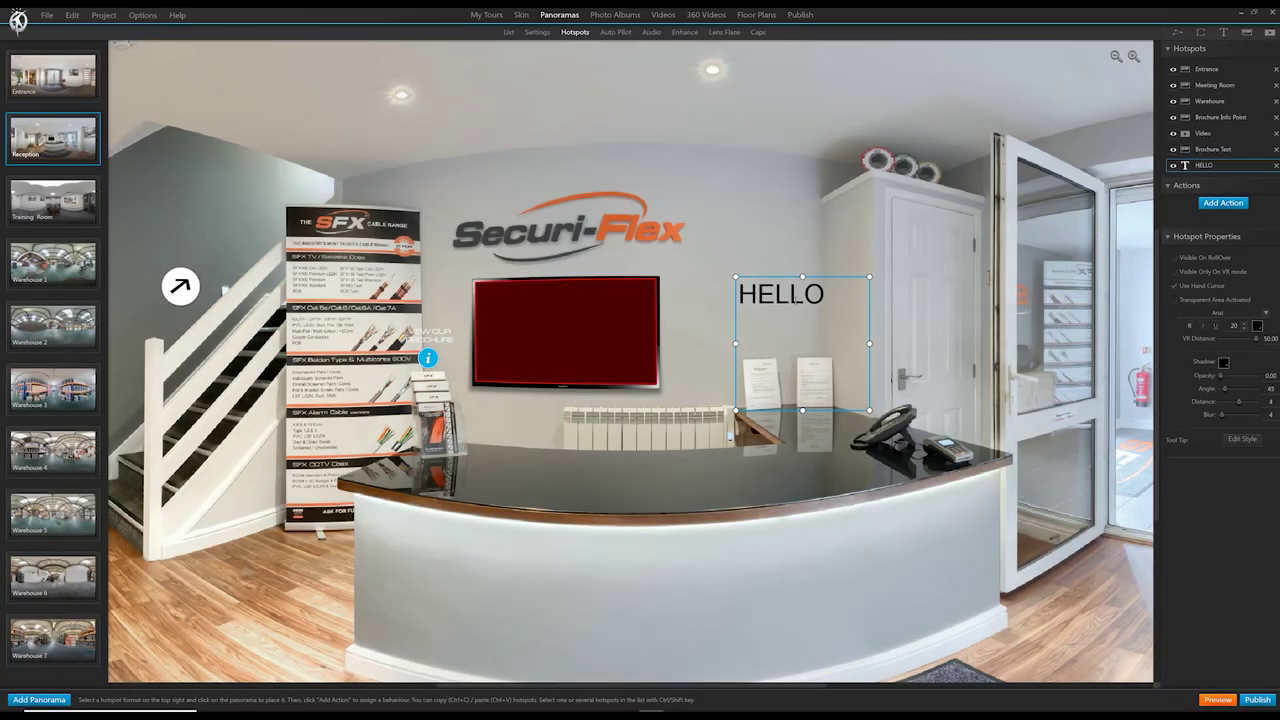
click(1275, 166)
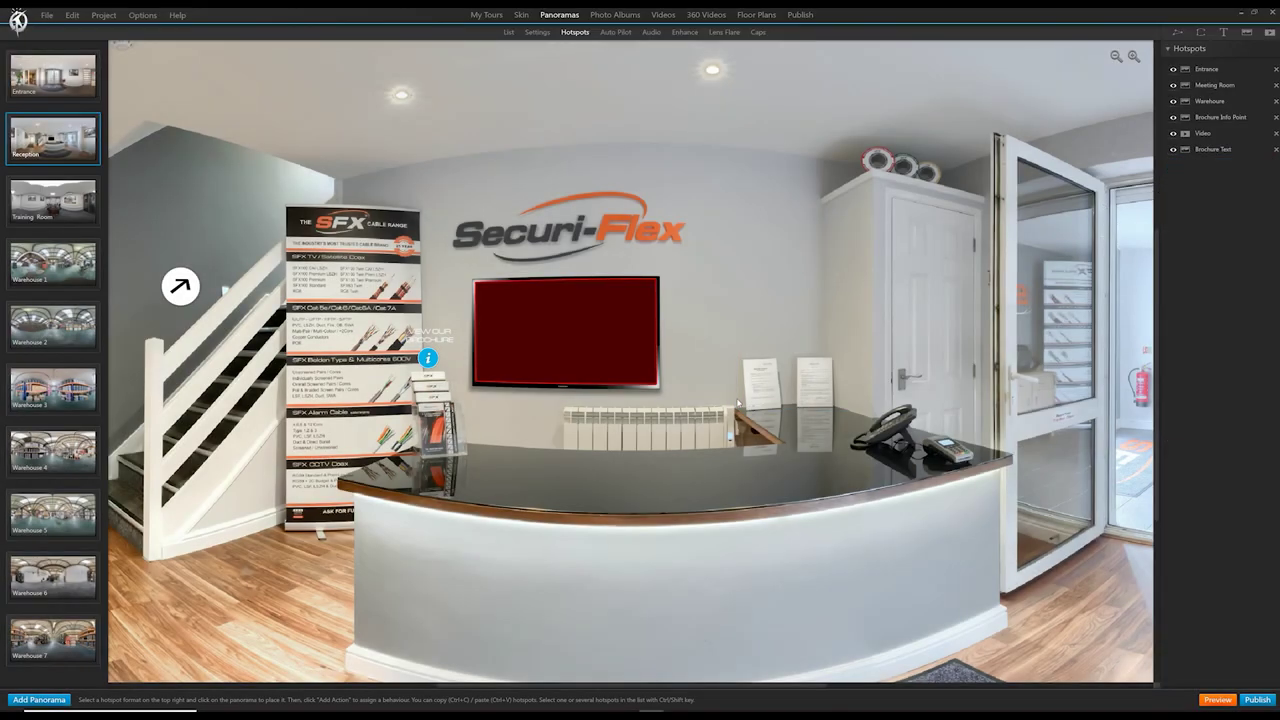
scroll(738, 403, down, 5)
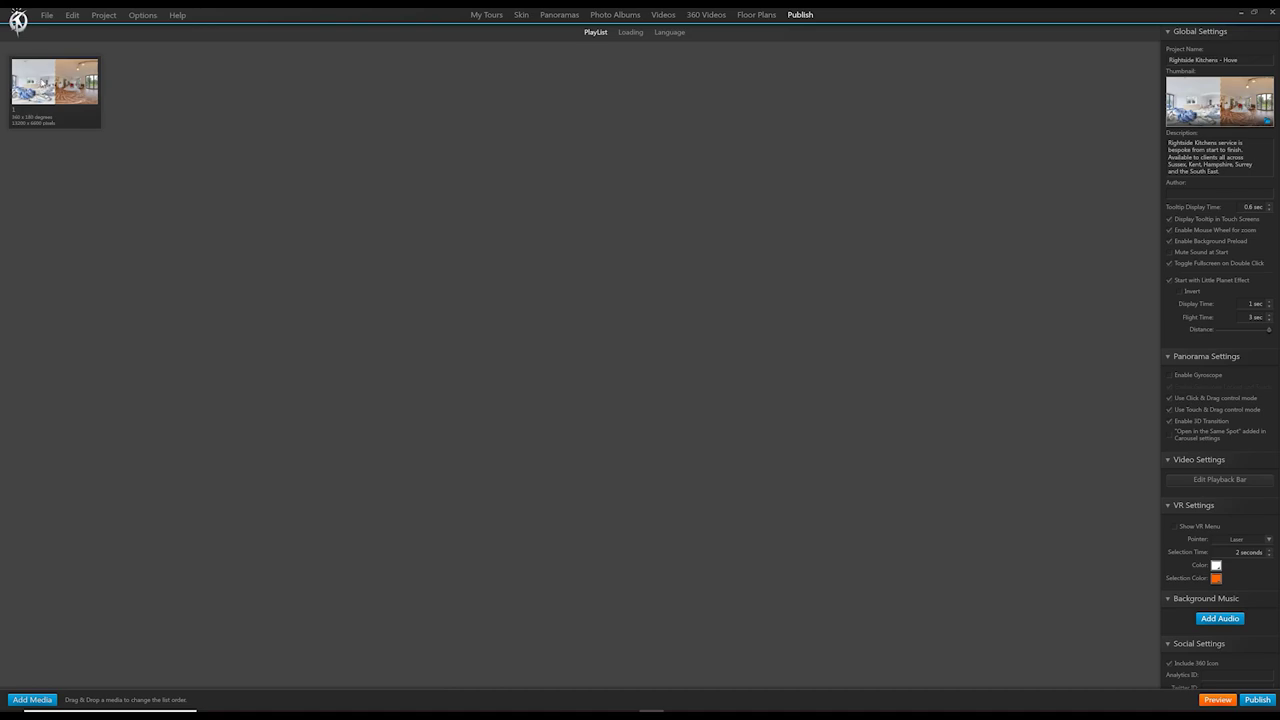
click(37, 90)
click(33, 700)
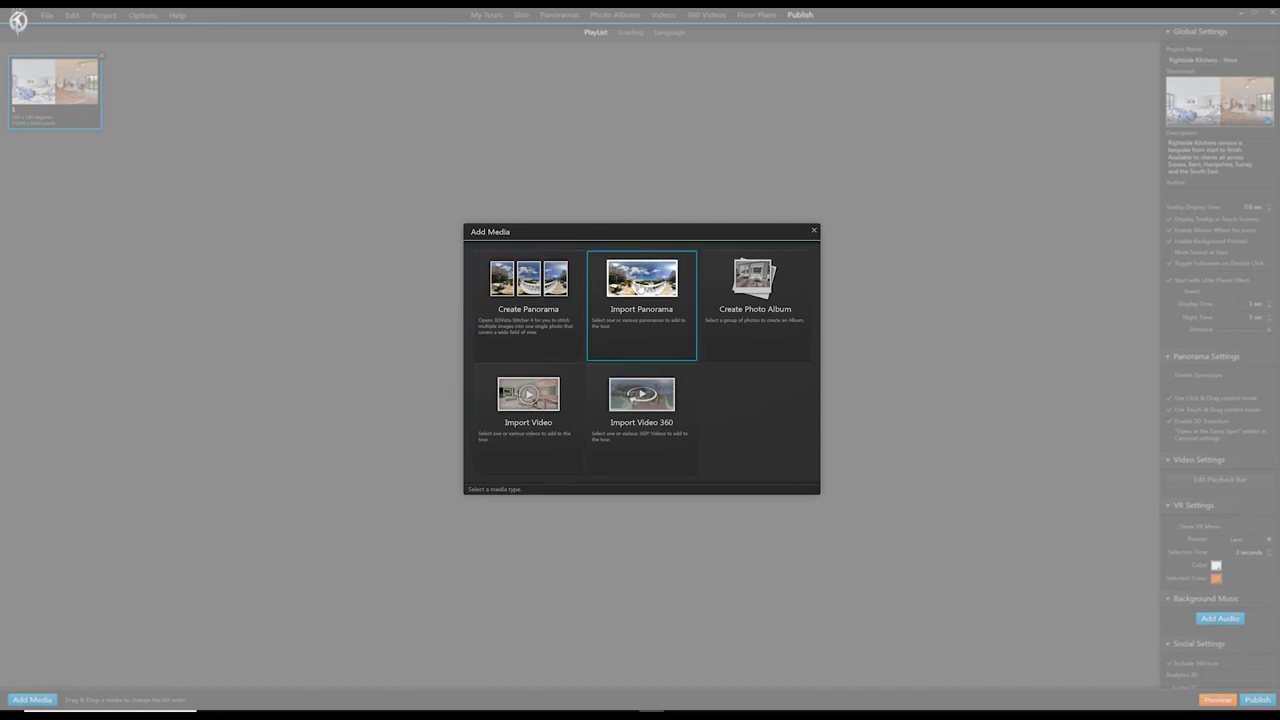
click(640, 283)
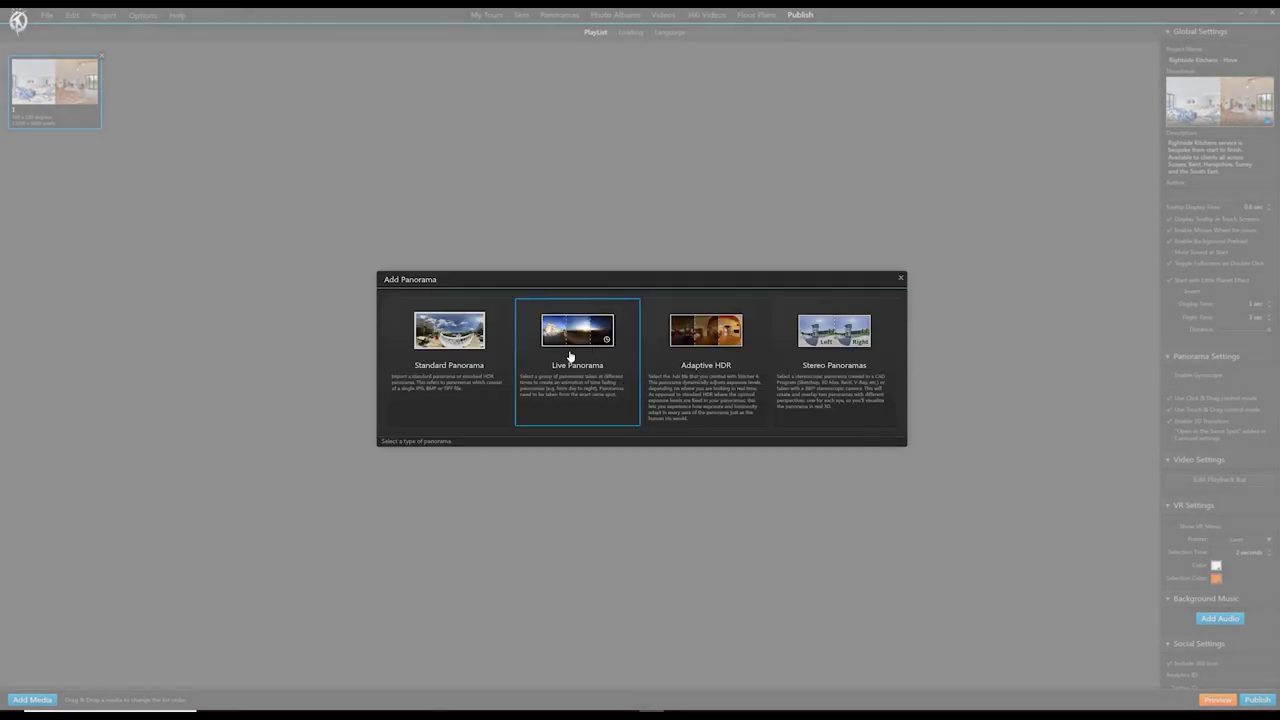
click(900, 278)
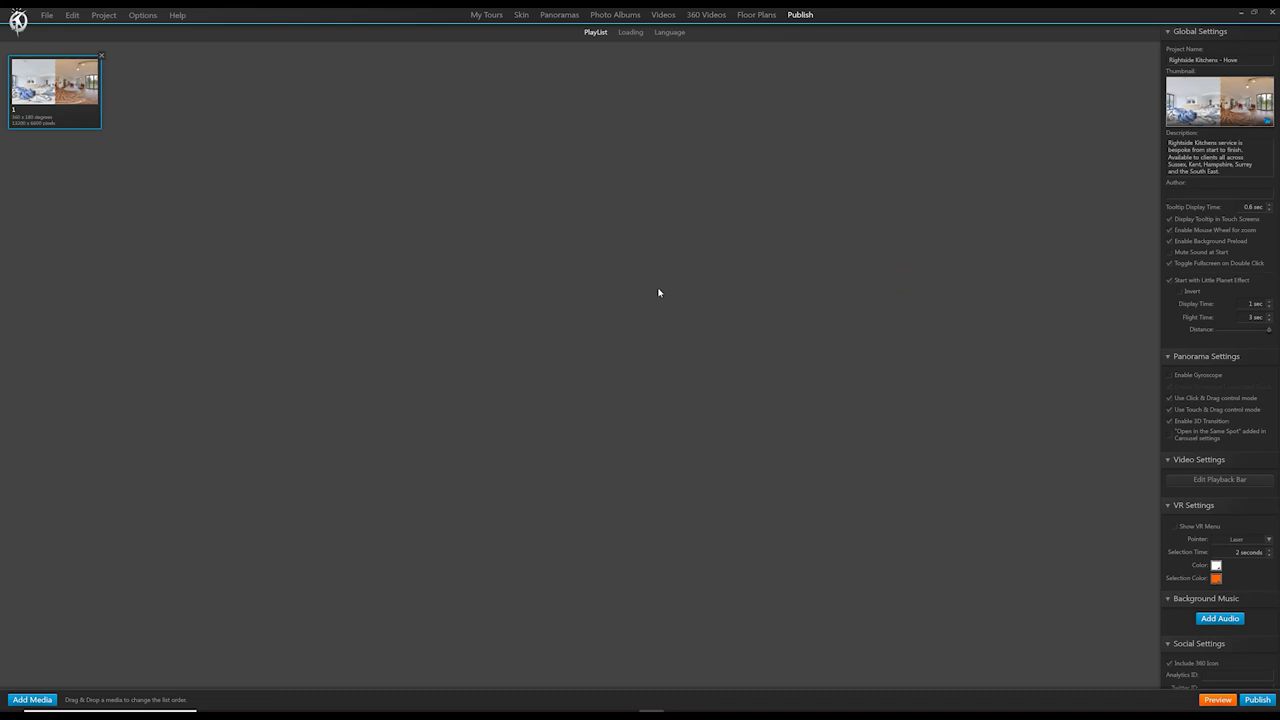
Preview the kitchen tour and look around toward the grey doorway and the lounge
click(1217, 699)
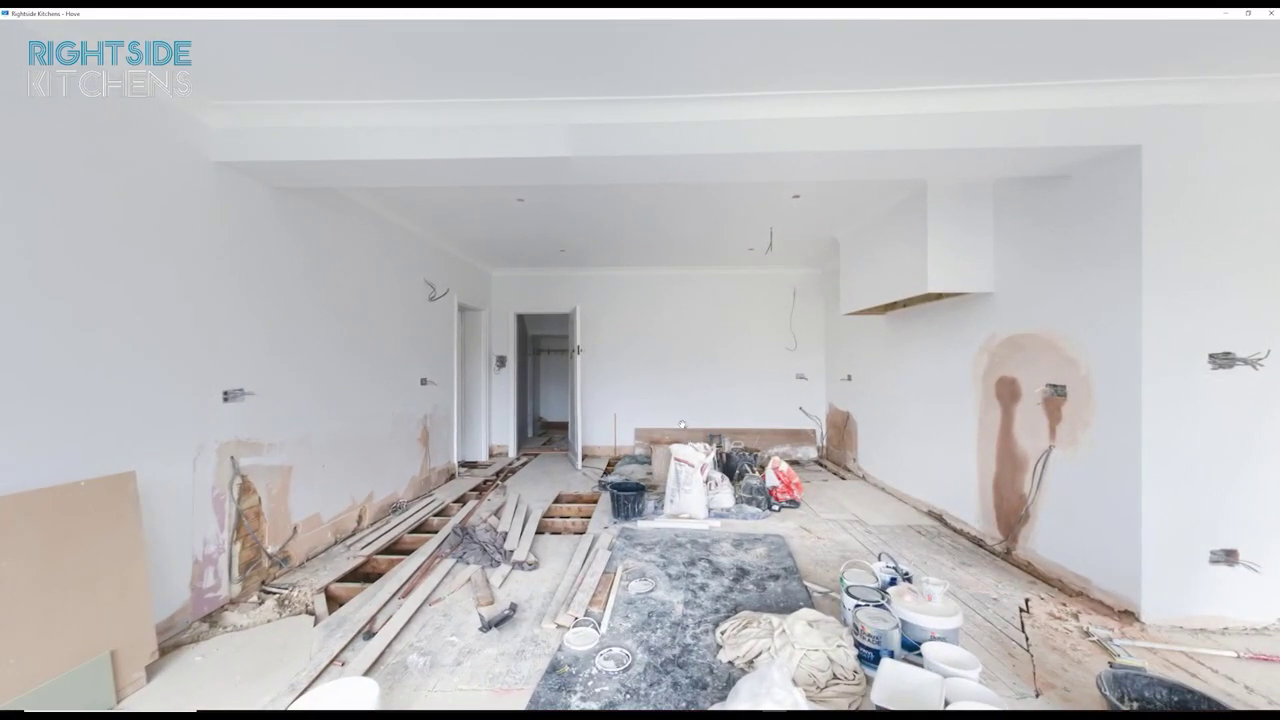
drag(682, 423, 430, 400)
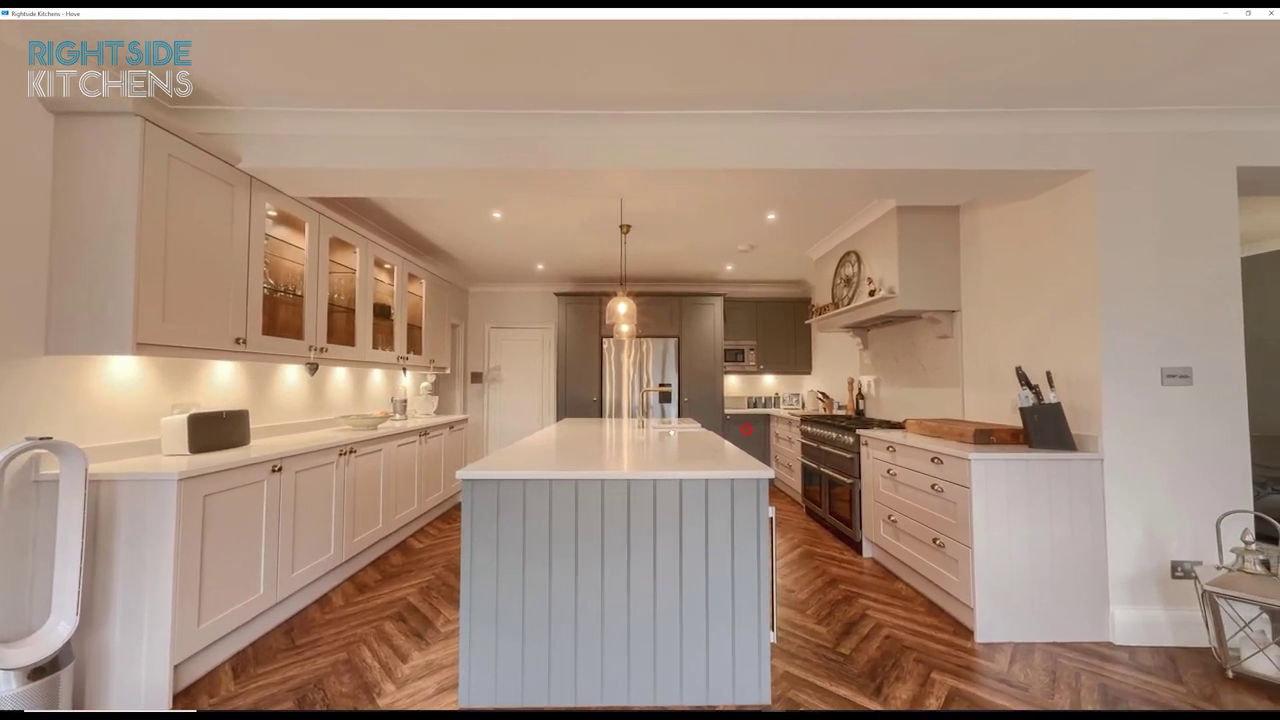
drag(746, 430, 611, 432)
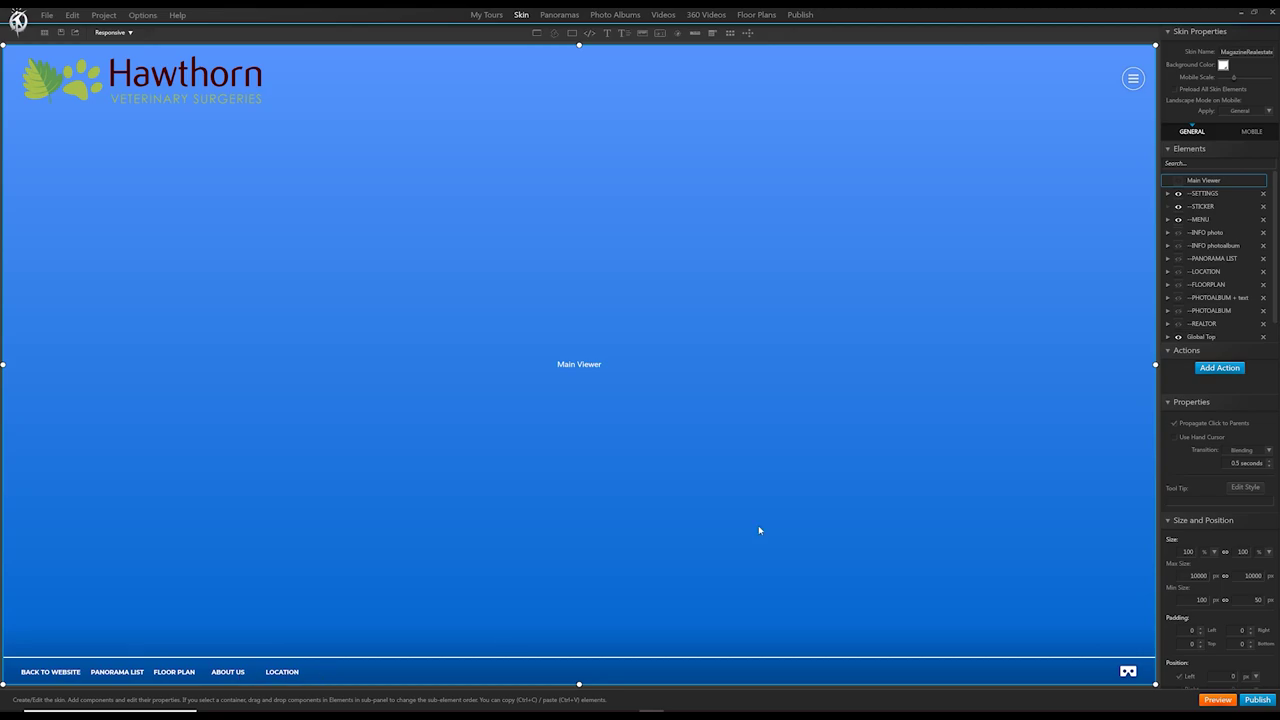
click(1177, 233)
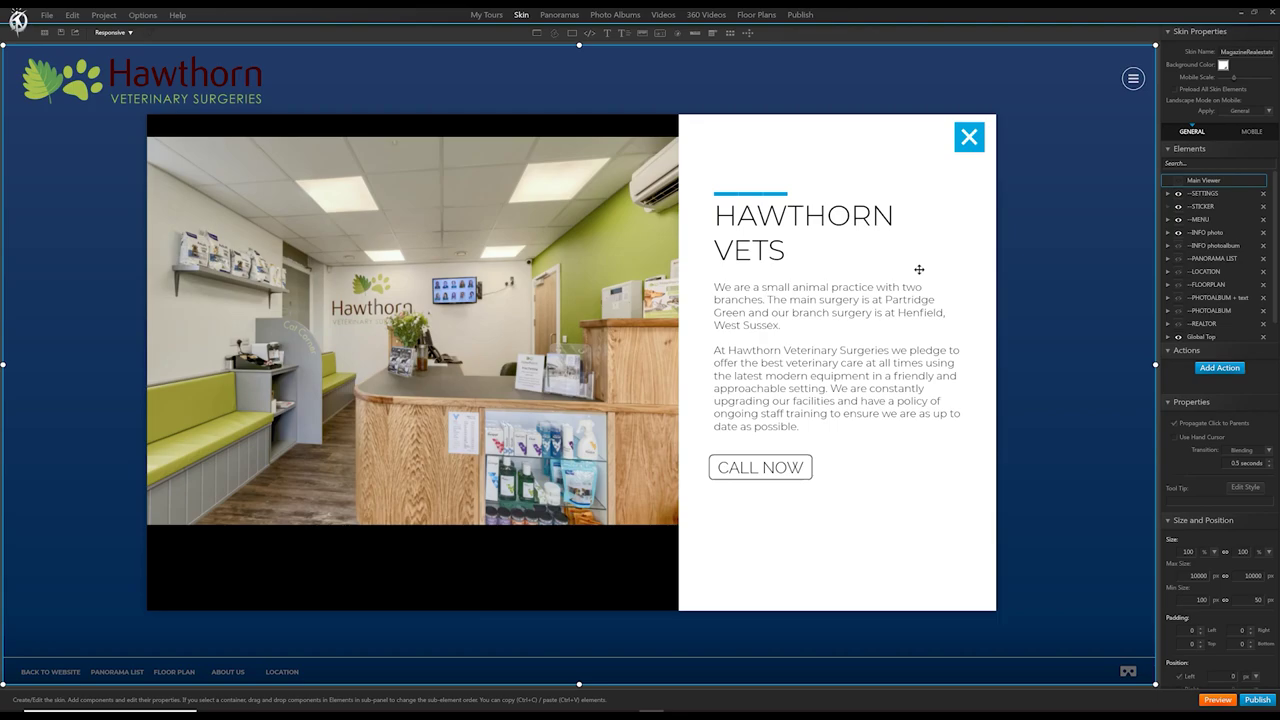
click(1179, 247)
click(1179, 248)
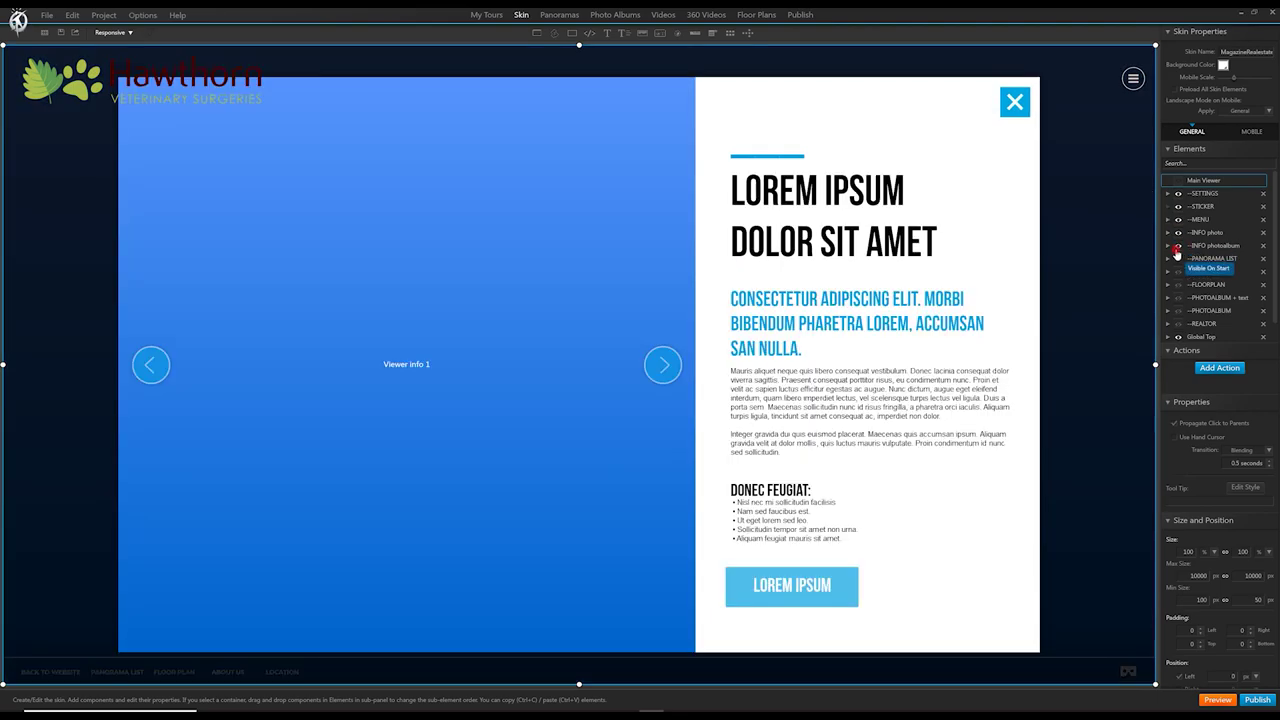
click(1179, 233)
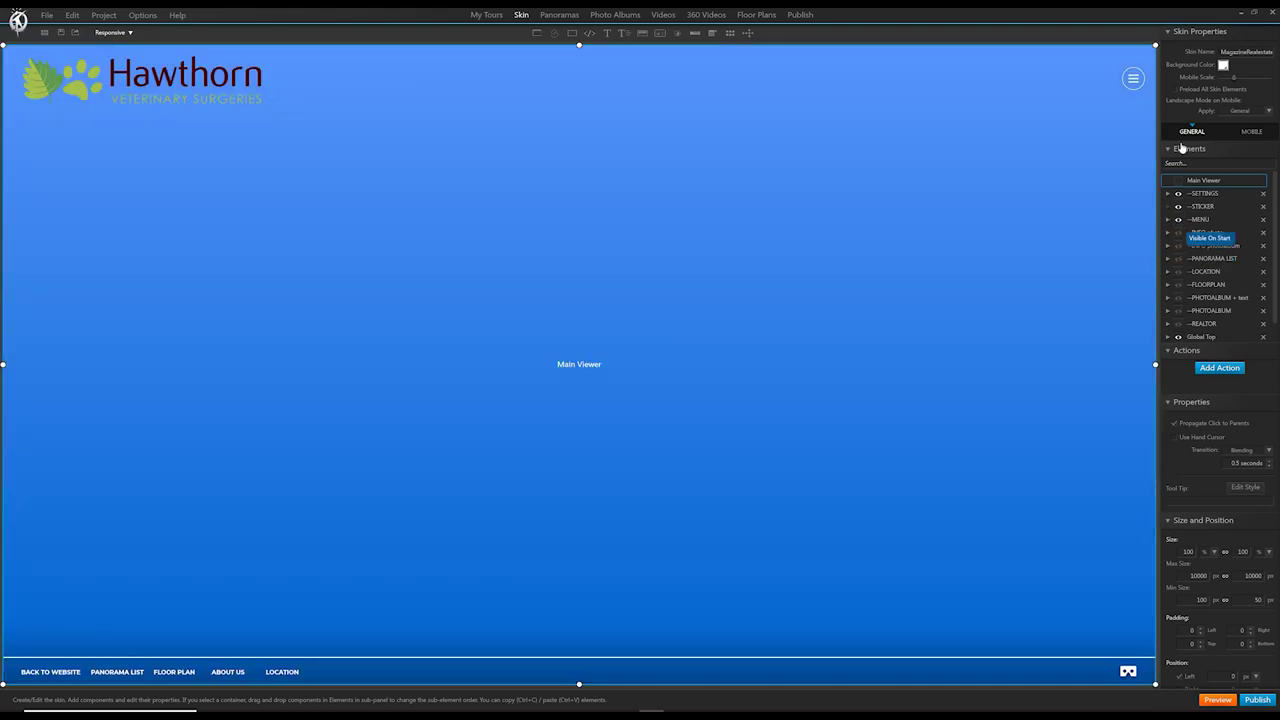
Switch the skin to MOBILE, preview it at Galaxy S8, and toggle the INFO photo popup
click(1249, 135)
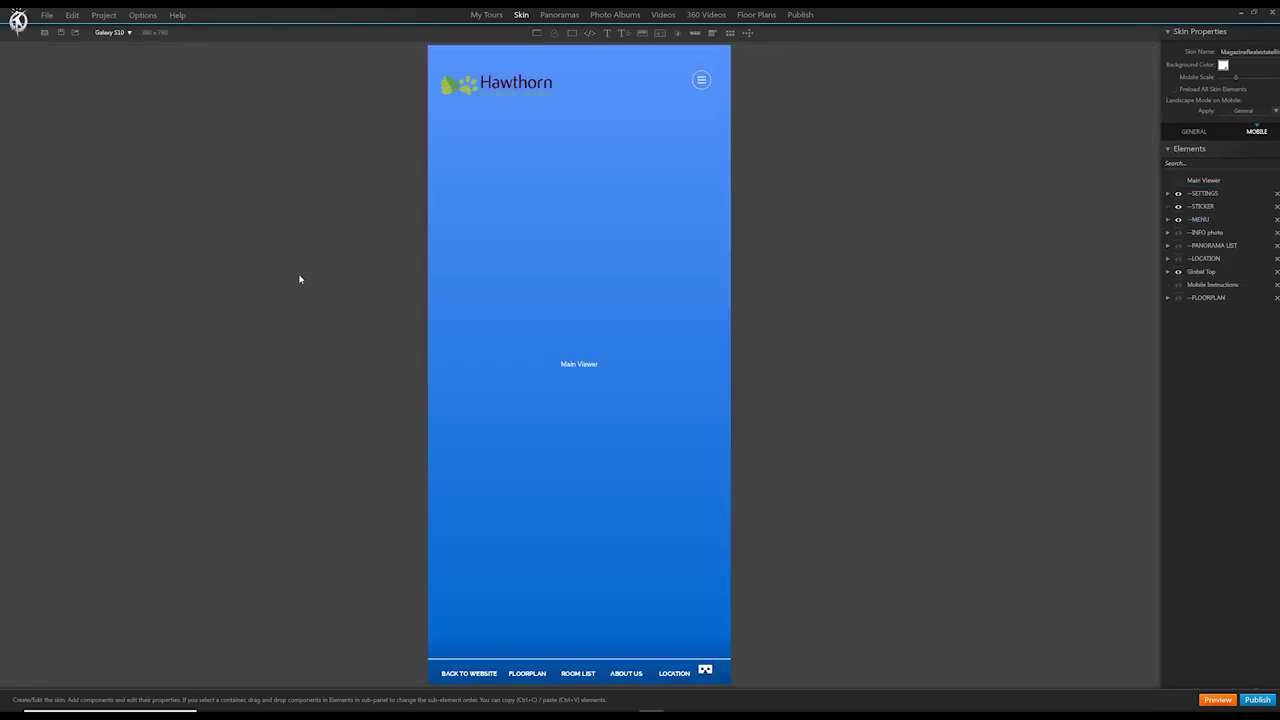
click(129, 33)
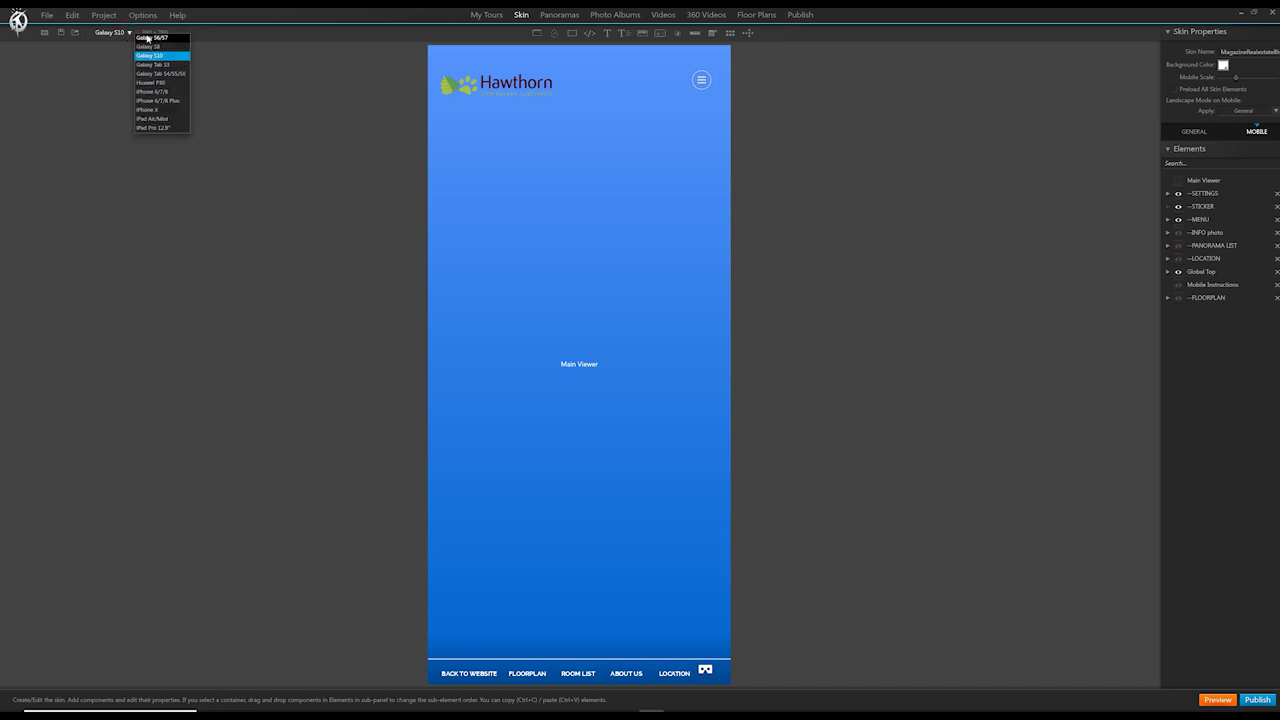
click(156, 47)
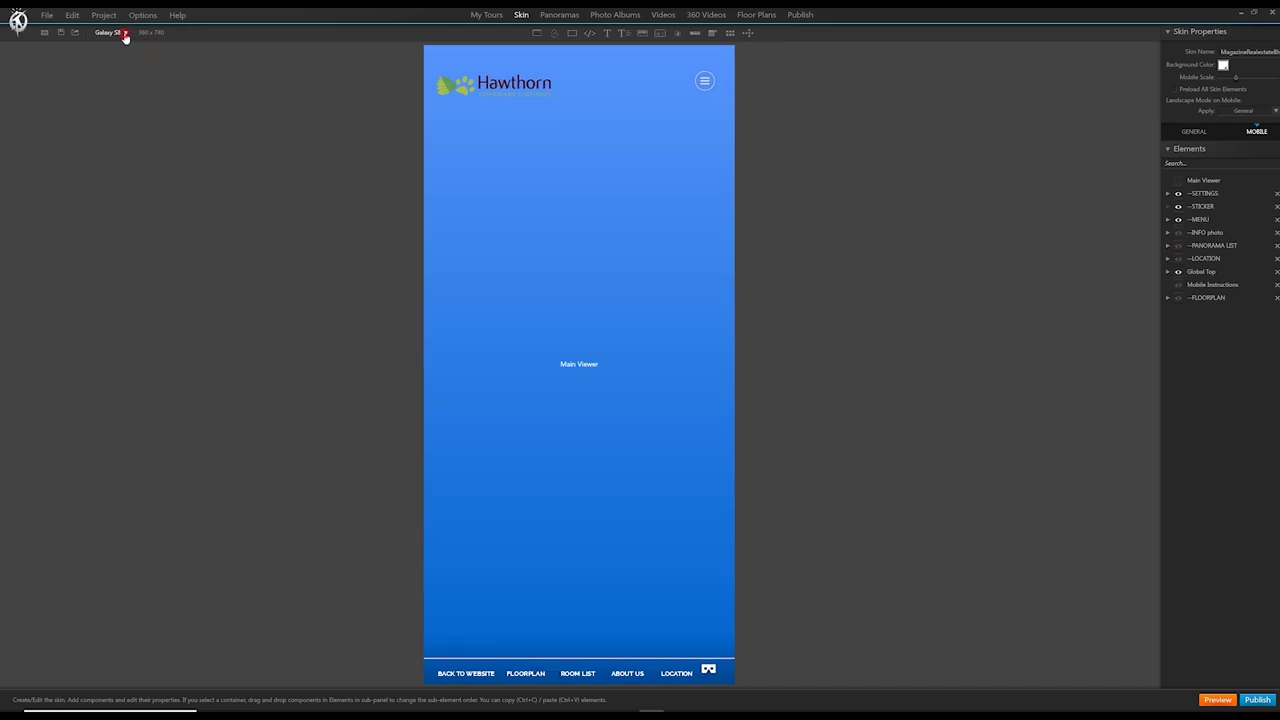
click(126, 34)
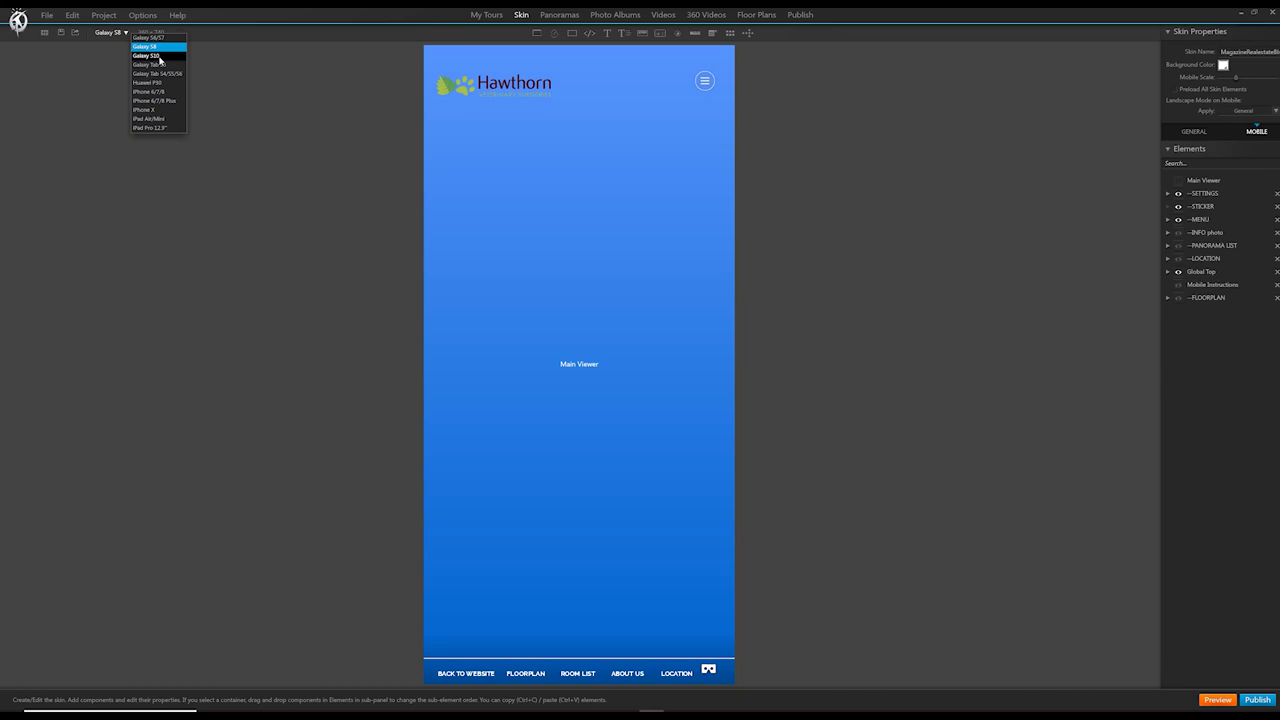
click(291, 86)
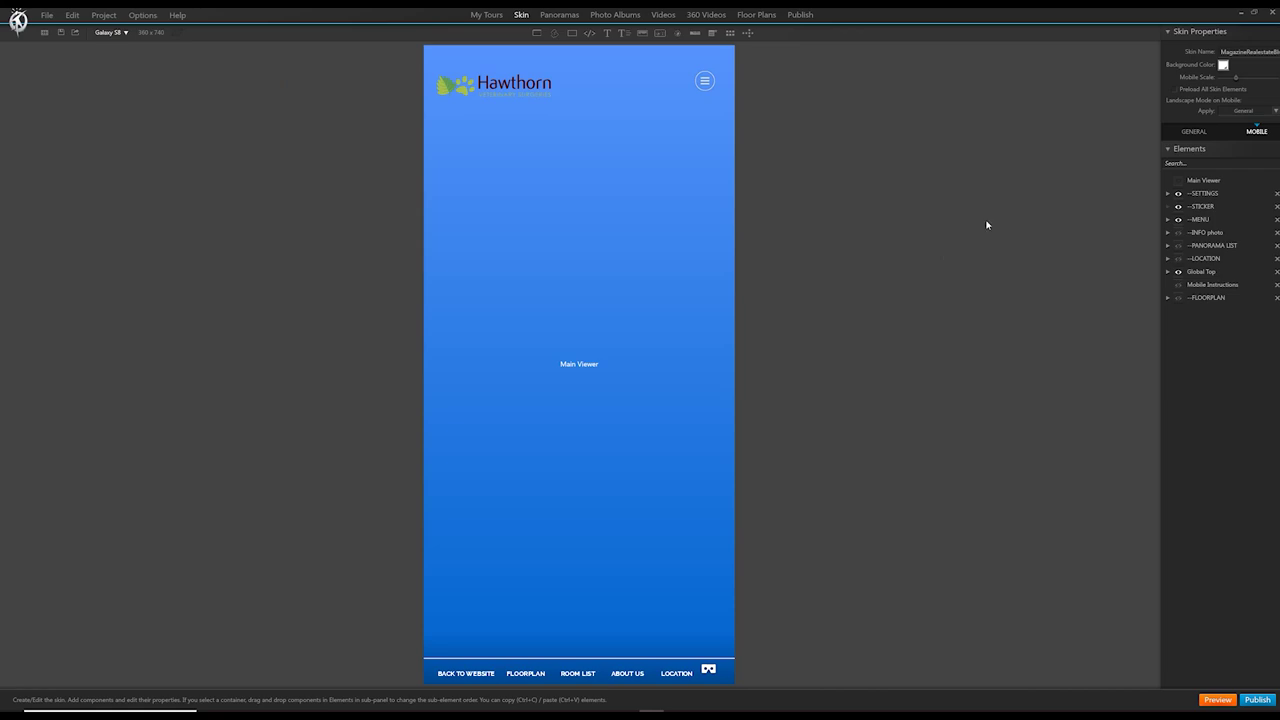
click(1178, 233)
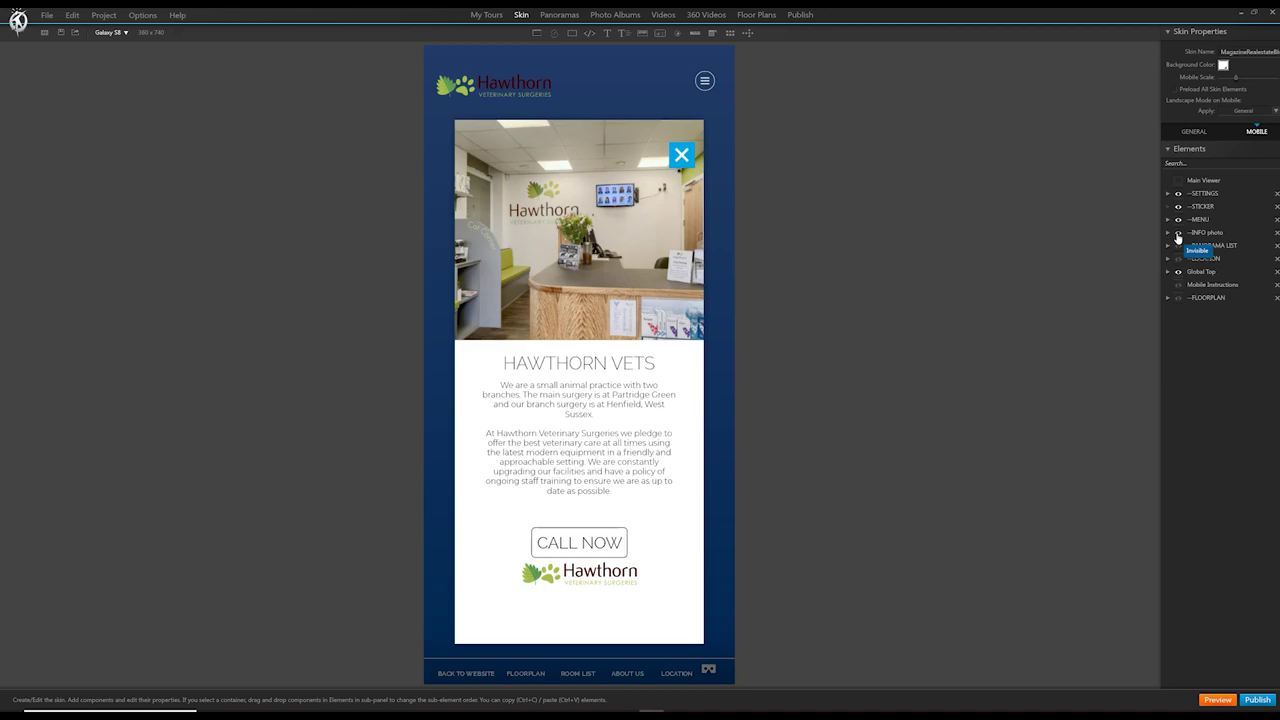
click(1178, 233)
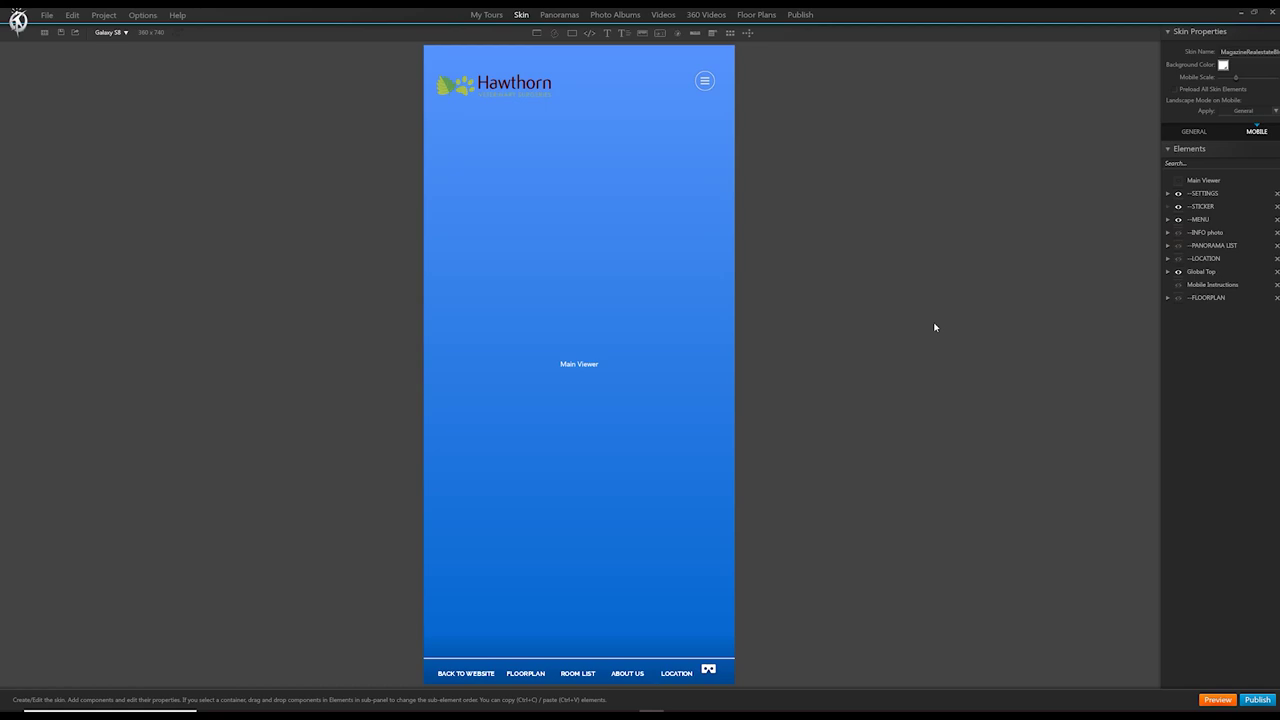
Try the iPad Pro 12.9 and iPad Air/Mini previews, then settle on Galaxy S10
click(125, 33)
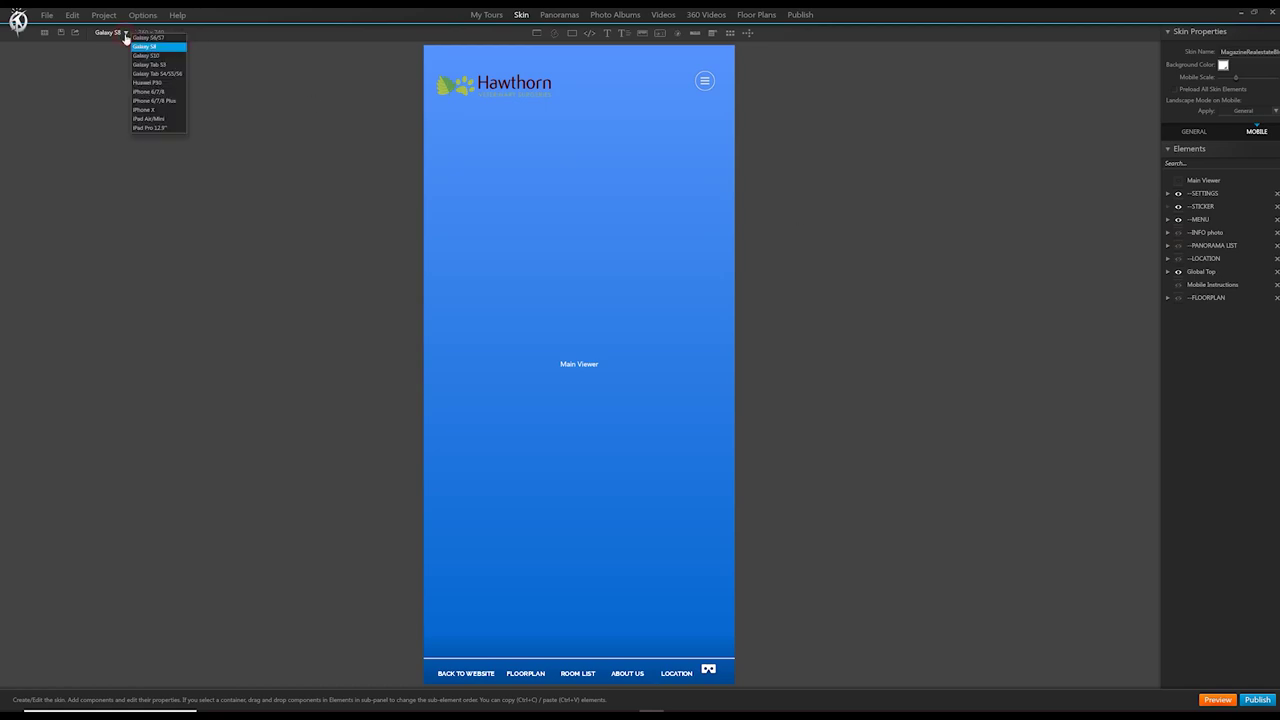
click(160, 128)
click(134, 33)
click(163, 119)
click(134, 33)
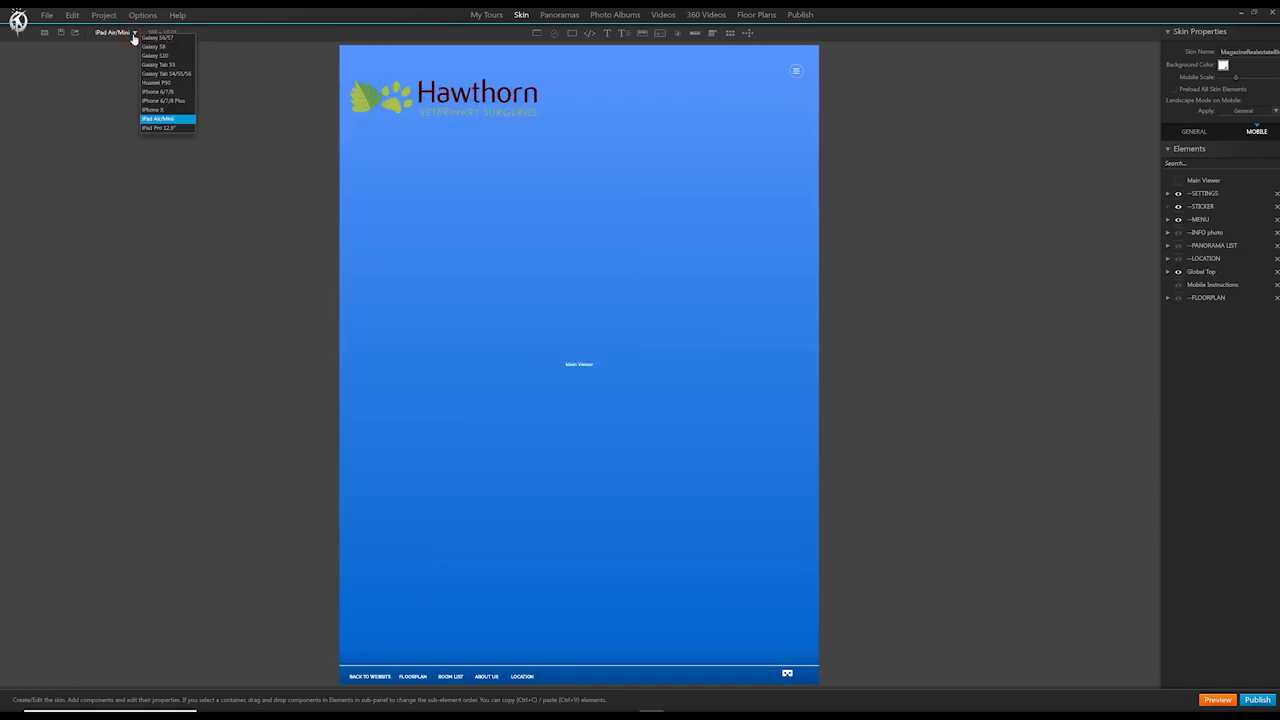
click(329, 207)
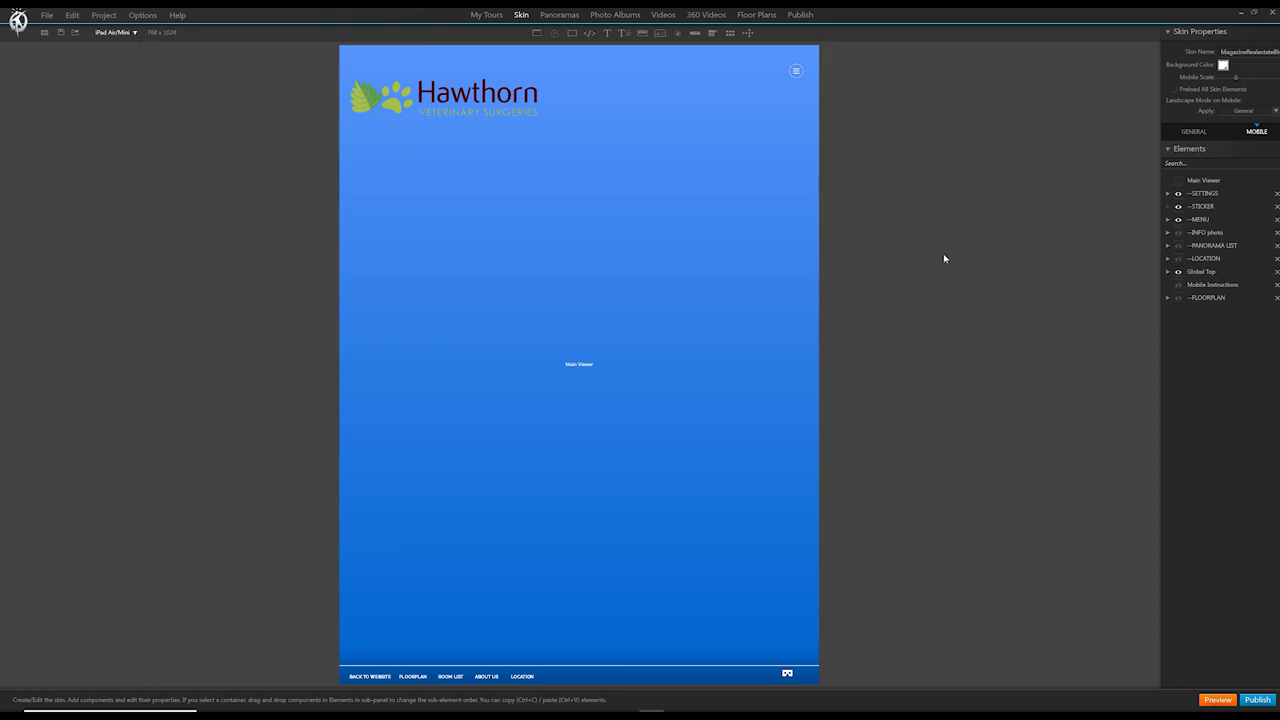
click(134, 33)
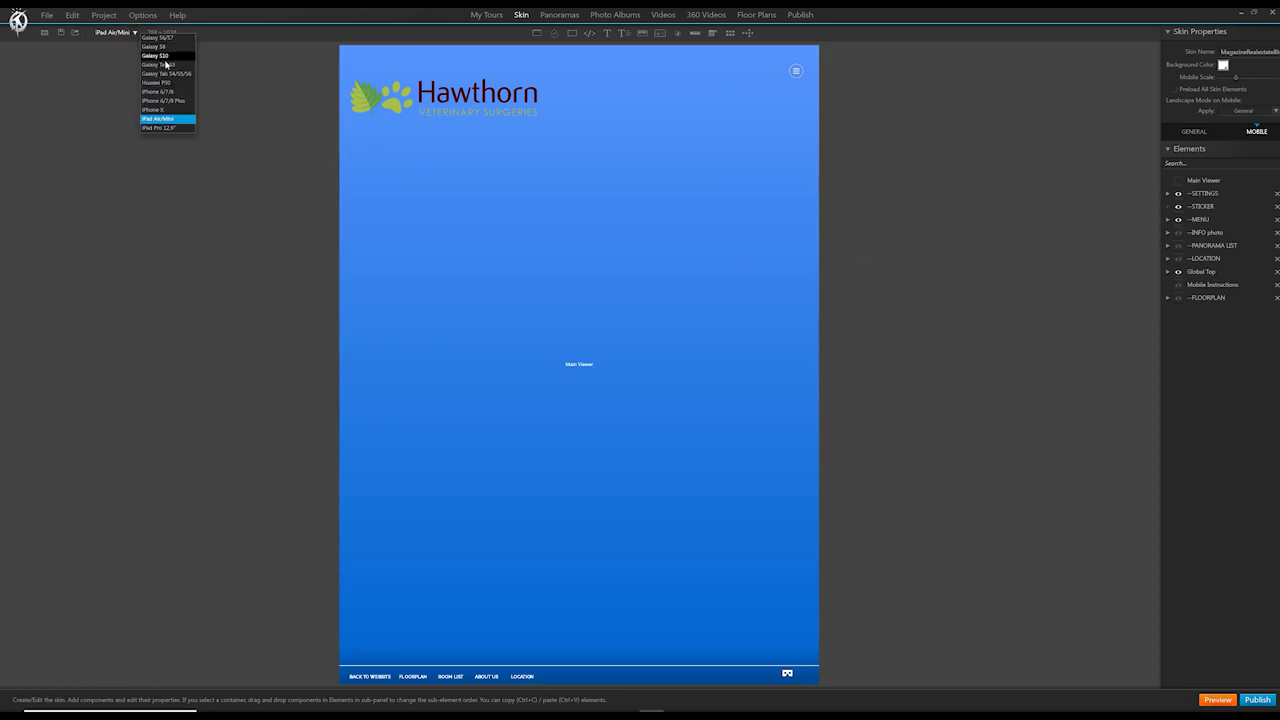
click(164, 56)
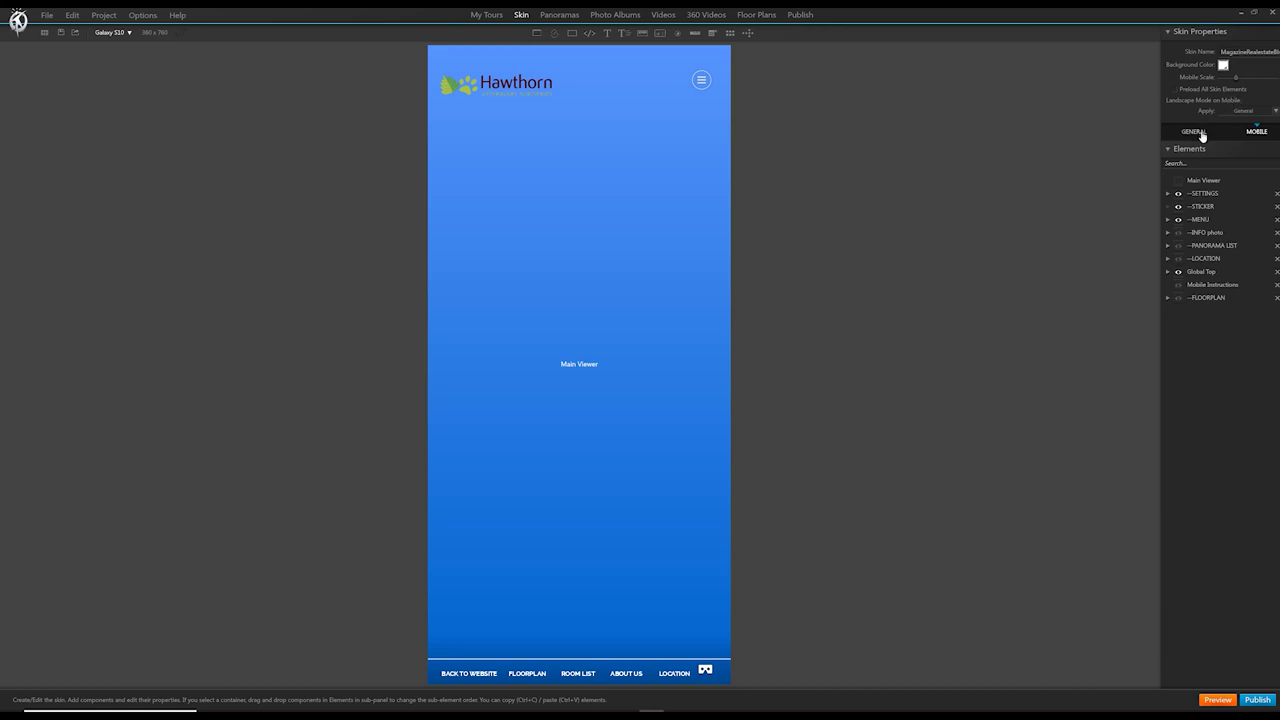
Check the Landscape Mode on Mobile options, leaving them set to General
click(1263, 111)
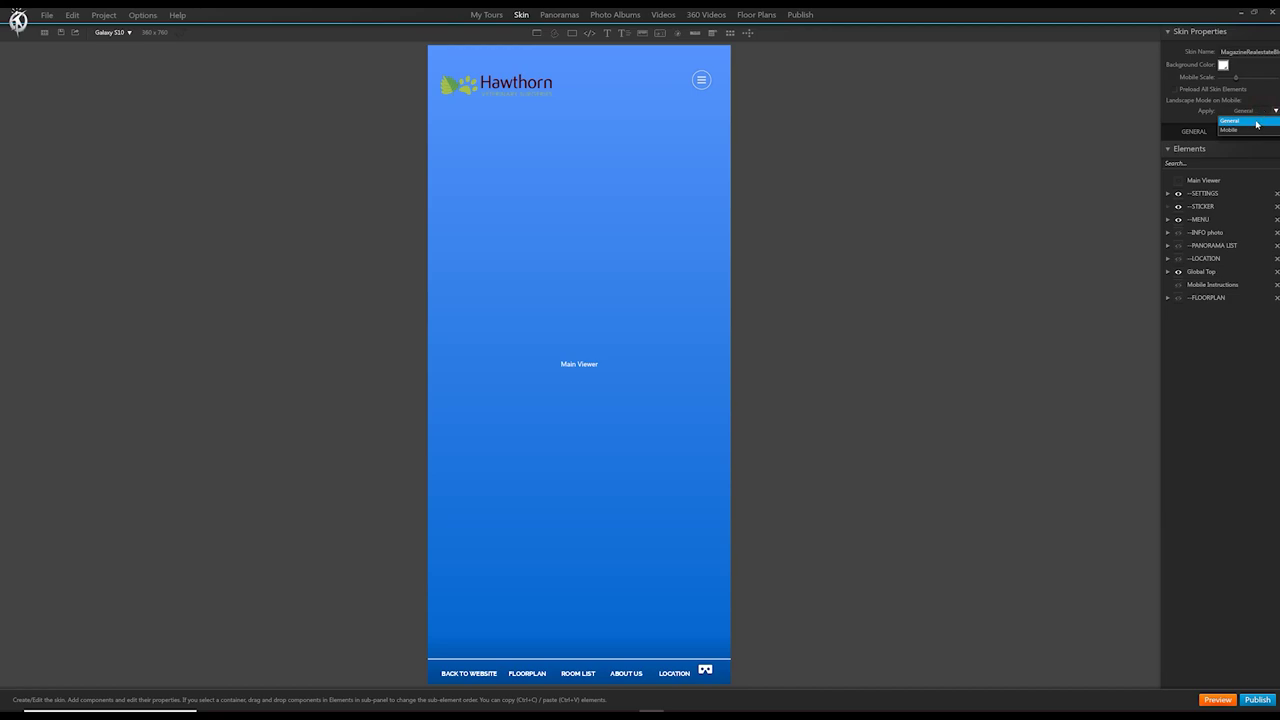
click(1256, 123)
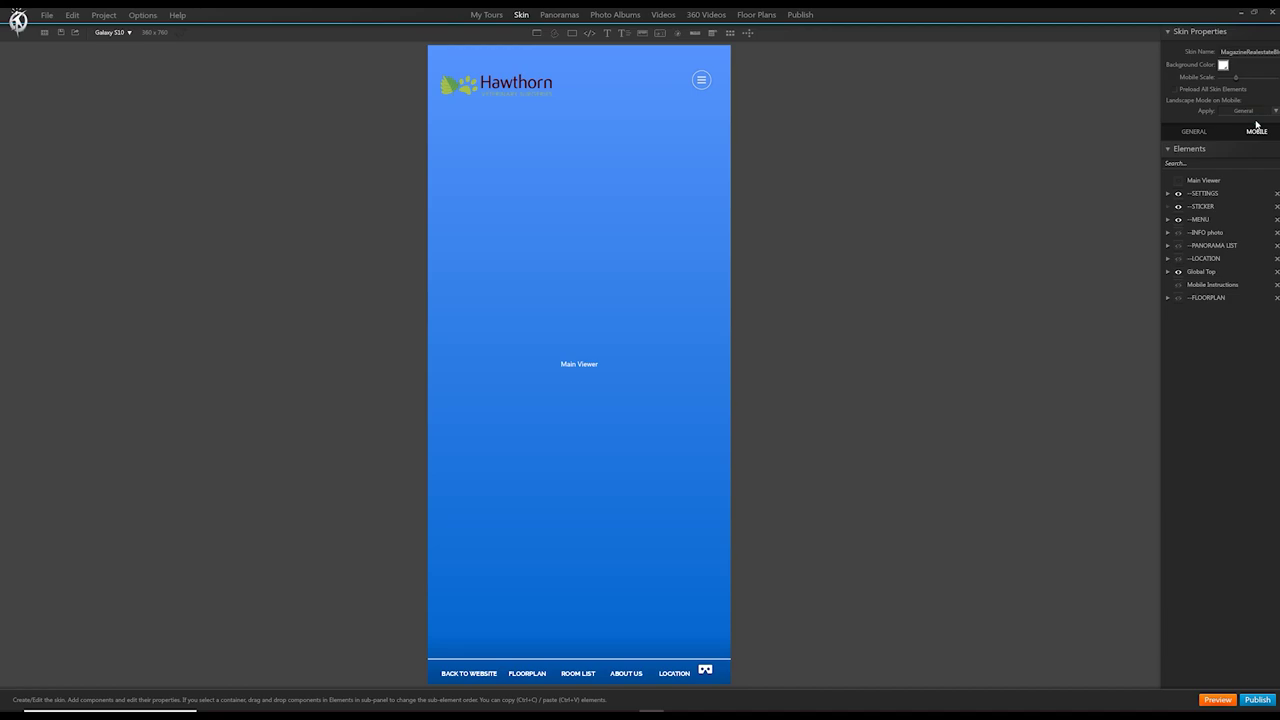
click(1263, 111)
click(1254, 121)
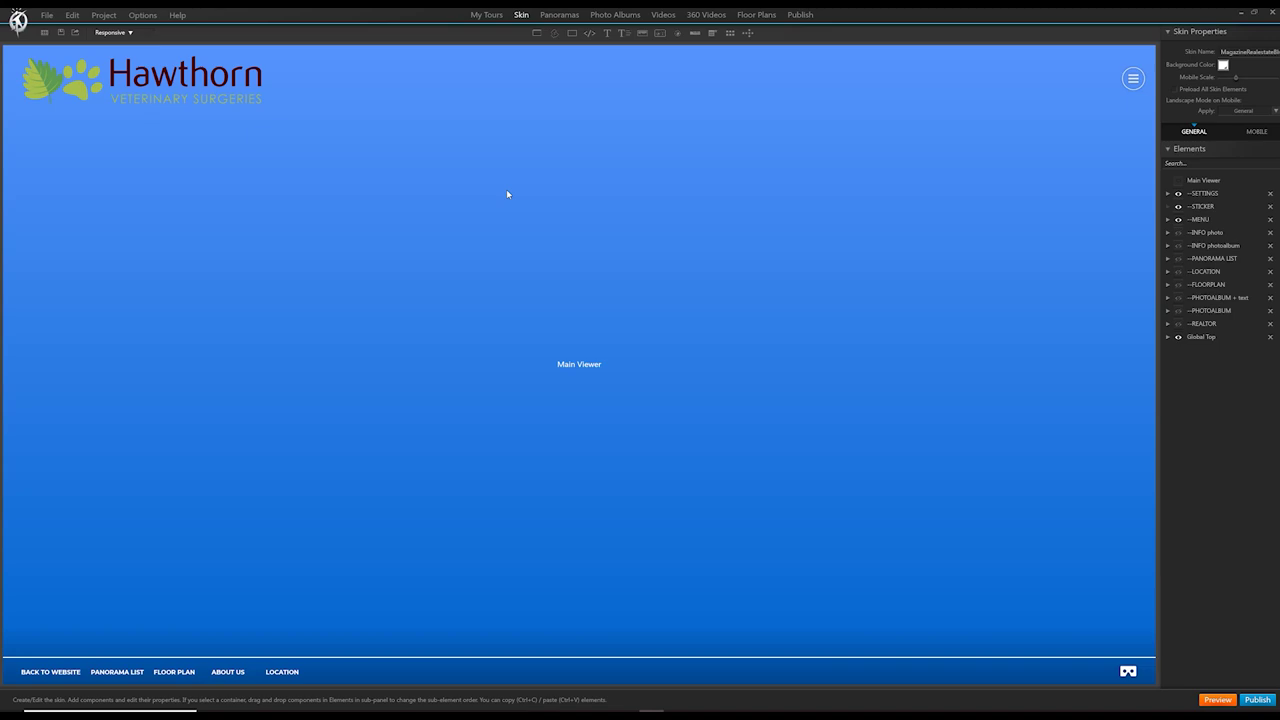
Open the Cat Ward panorama and turn the view toward the X-ray door
click(560, 15)
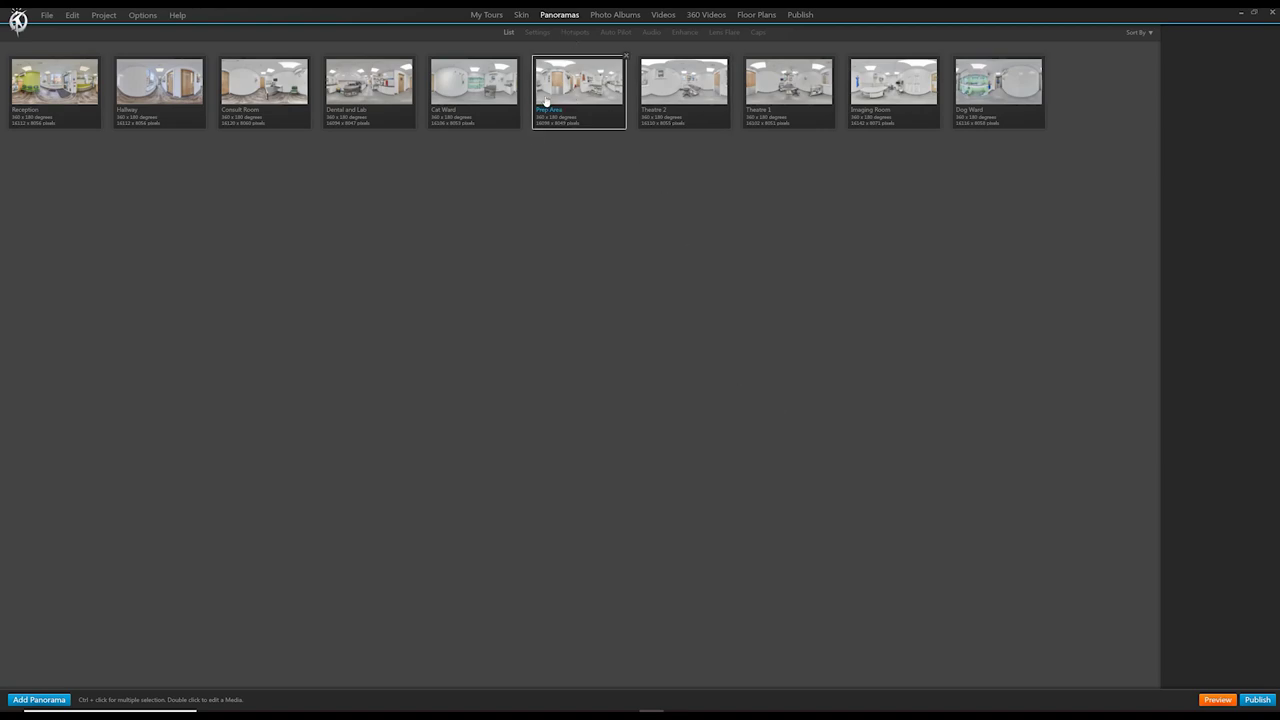
click(482, 86)
double_click(482, 86)
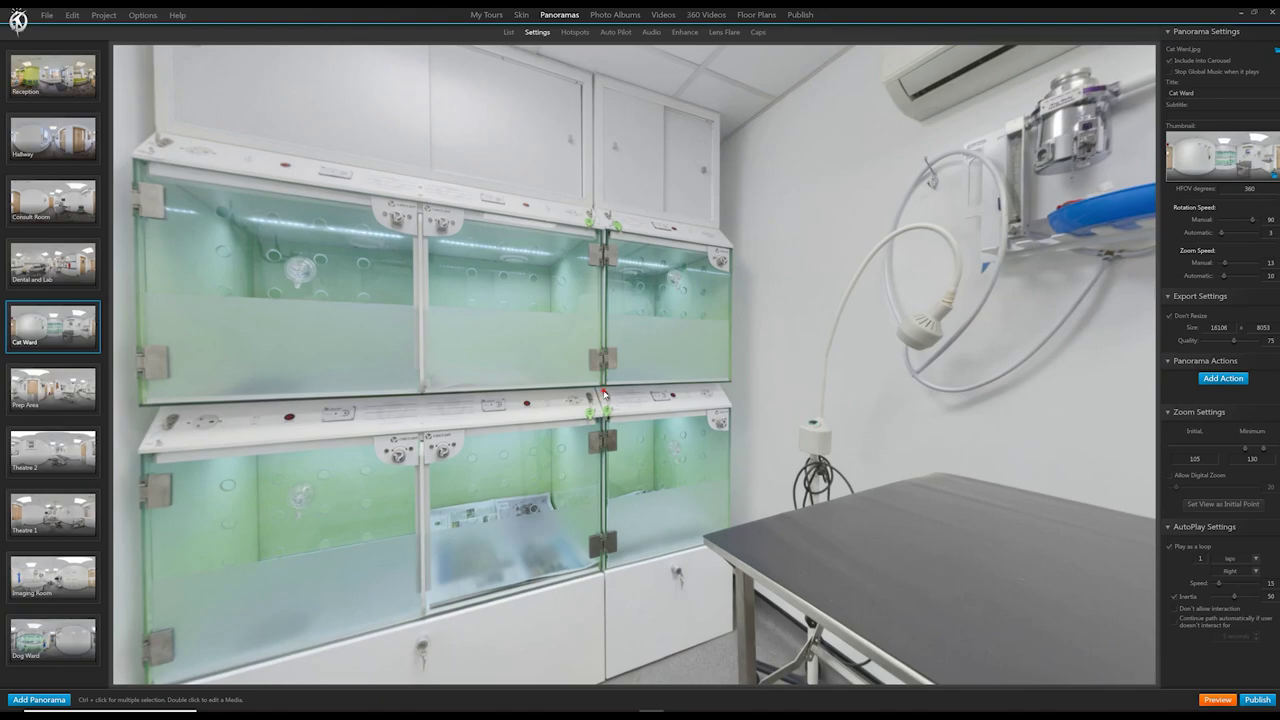
drag(604, 394, 757, 98)
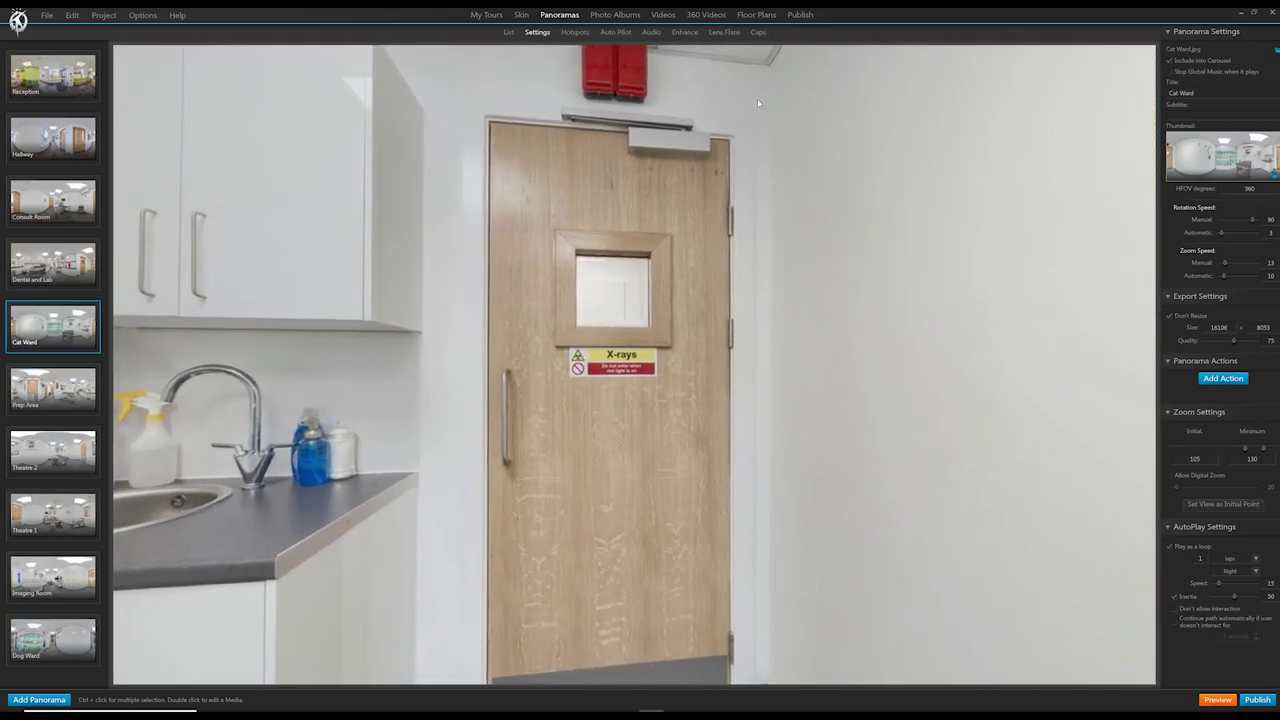
Link the X-ray door hotspot to the Dental and Lab panorama, then preview the tour
click(575, 31)
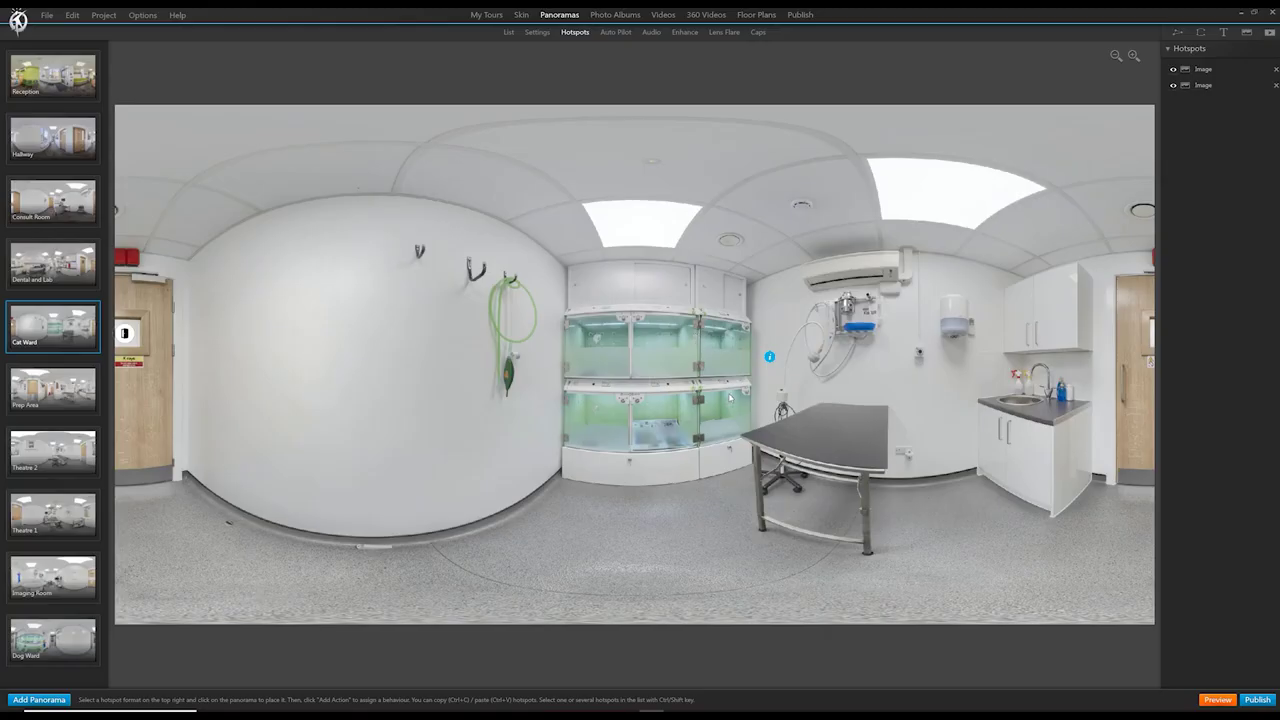
scroll(606, 405, up, 3)
drag(606, 405, 243, 323)
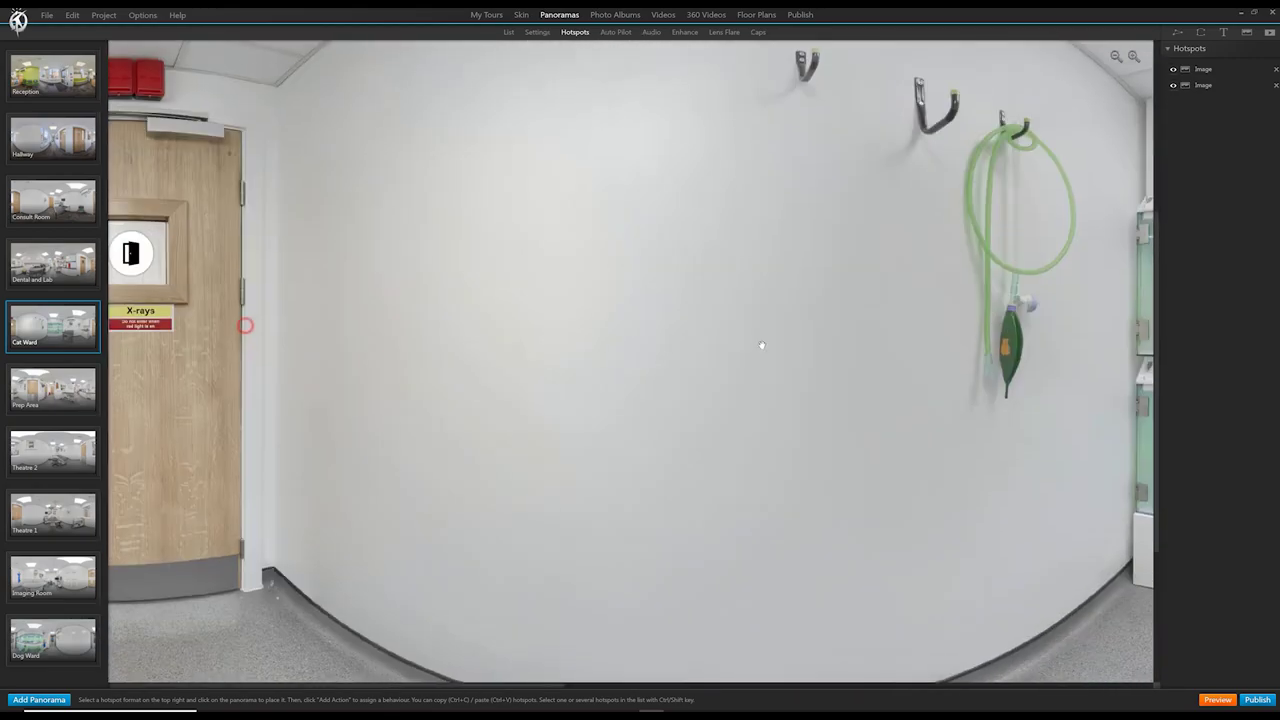
drag(5, 284, 140, 256)
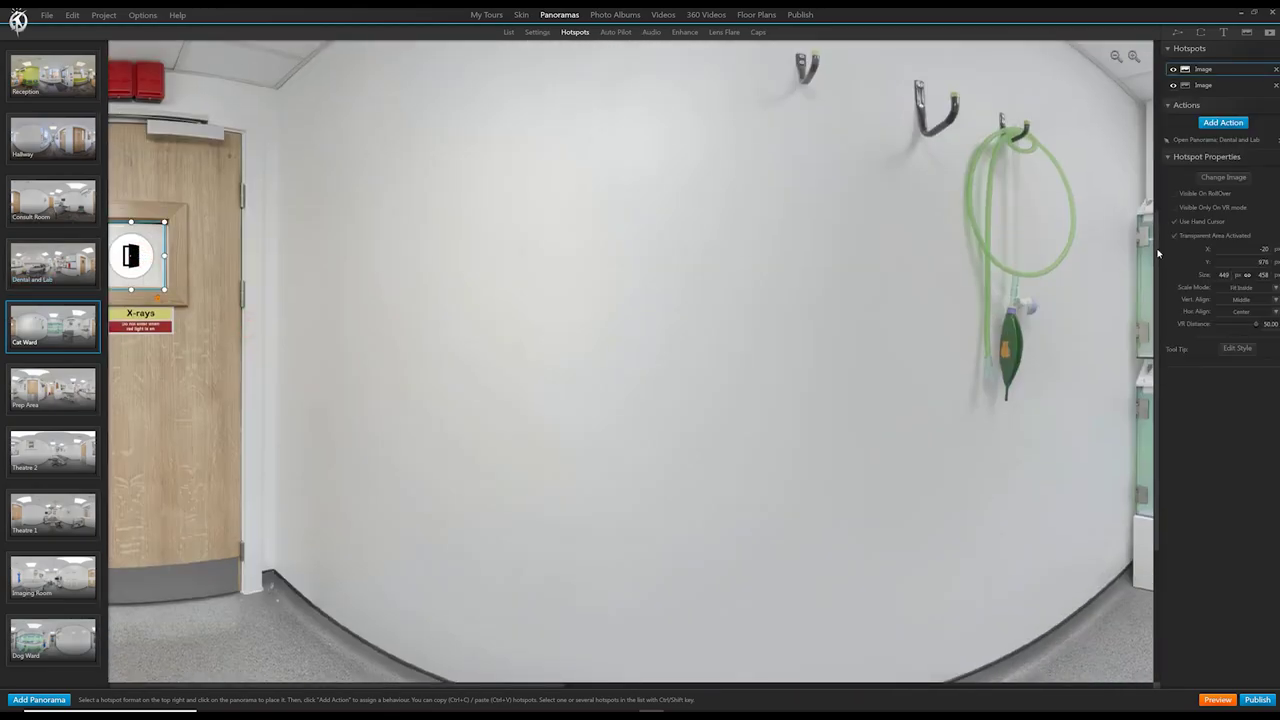
double_click(1228, 141)
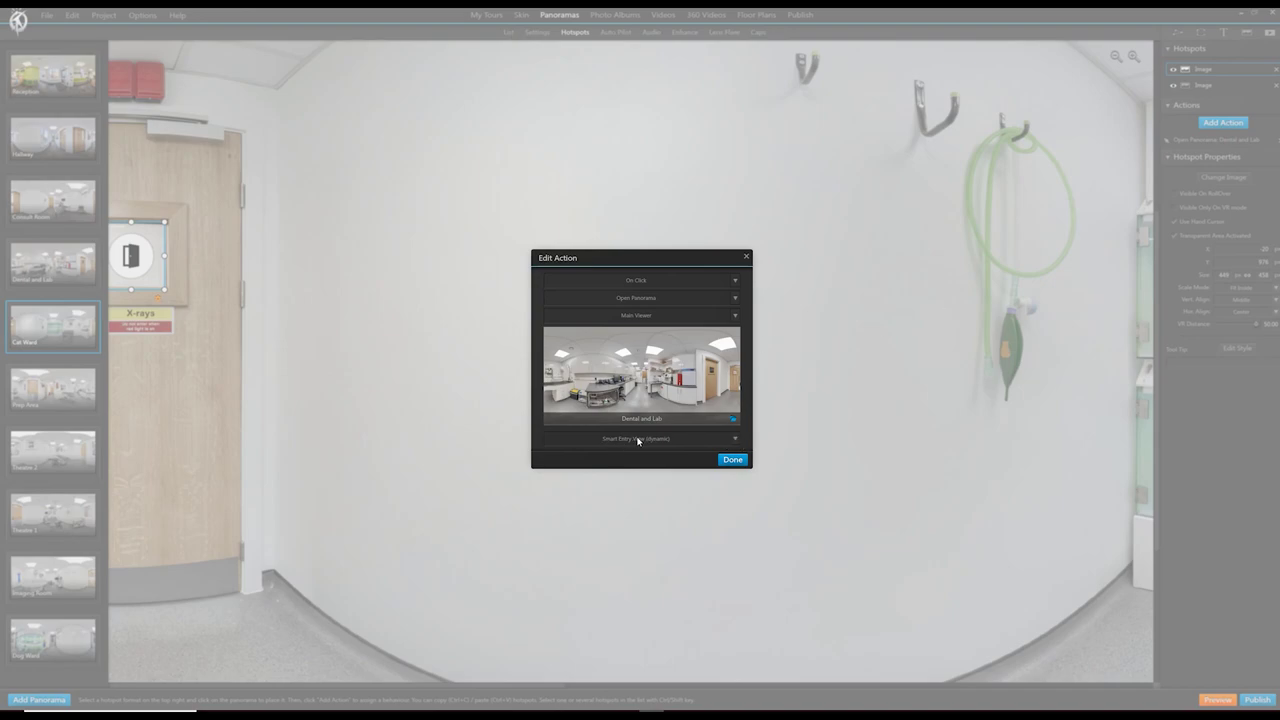
click(731, 461)
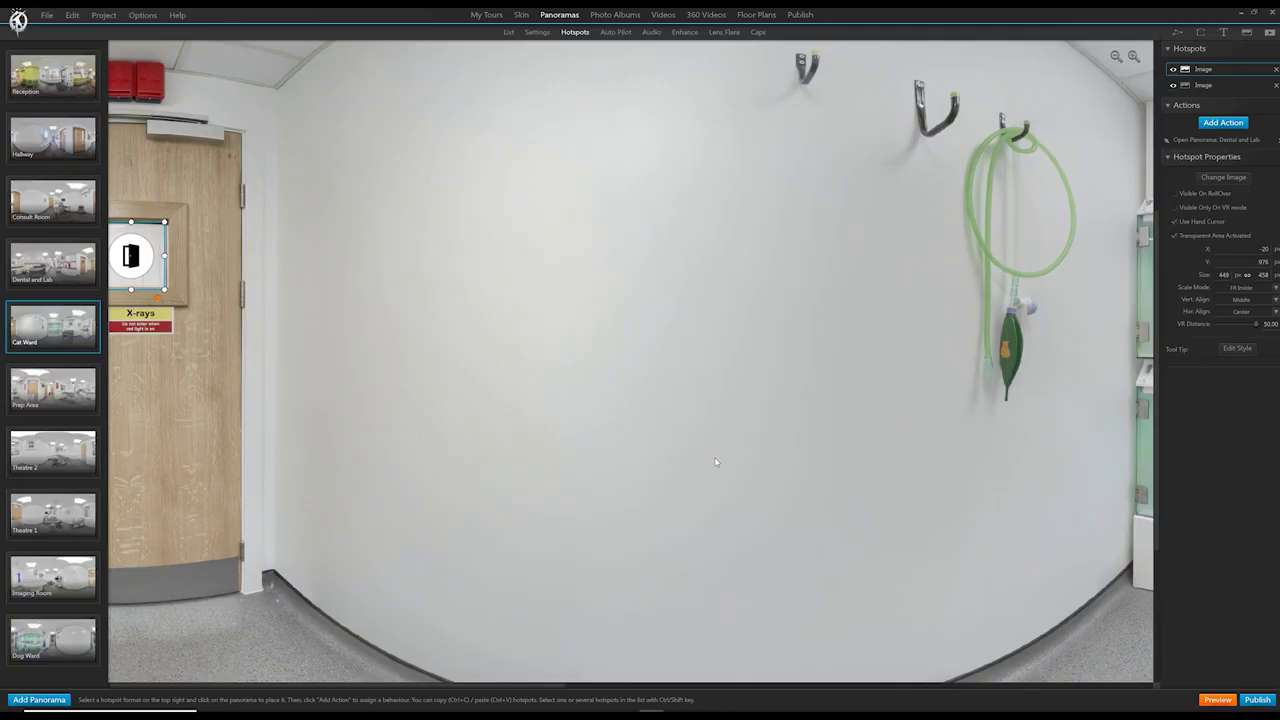
click(443, 429)
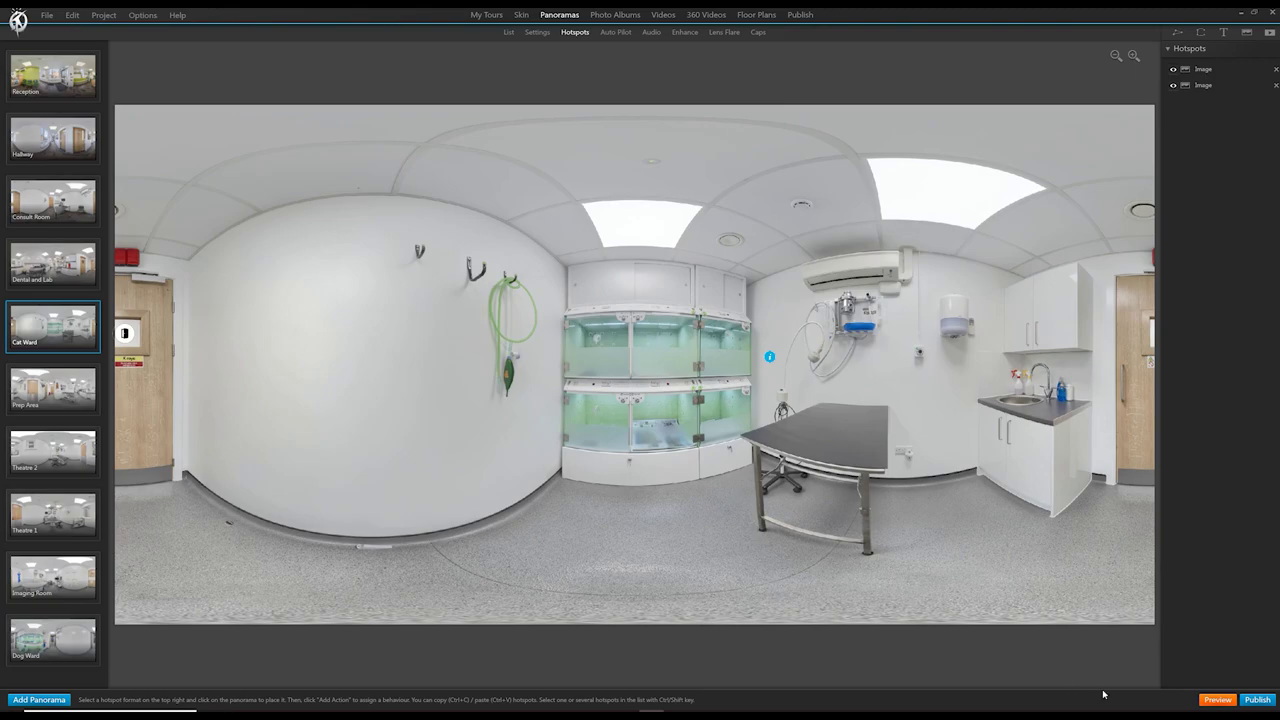
click(1219, 706)
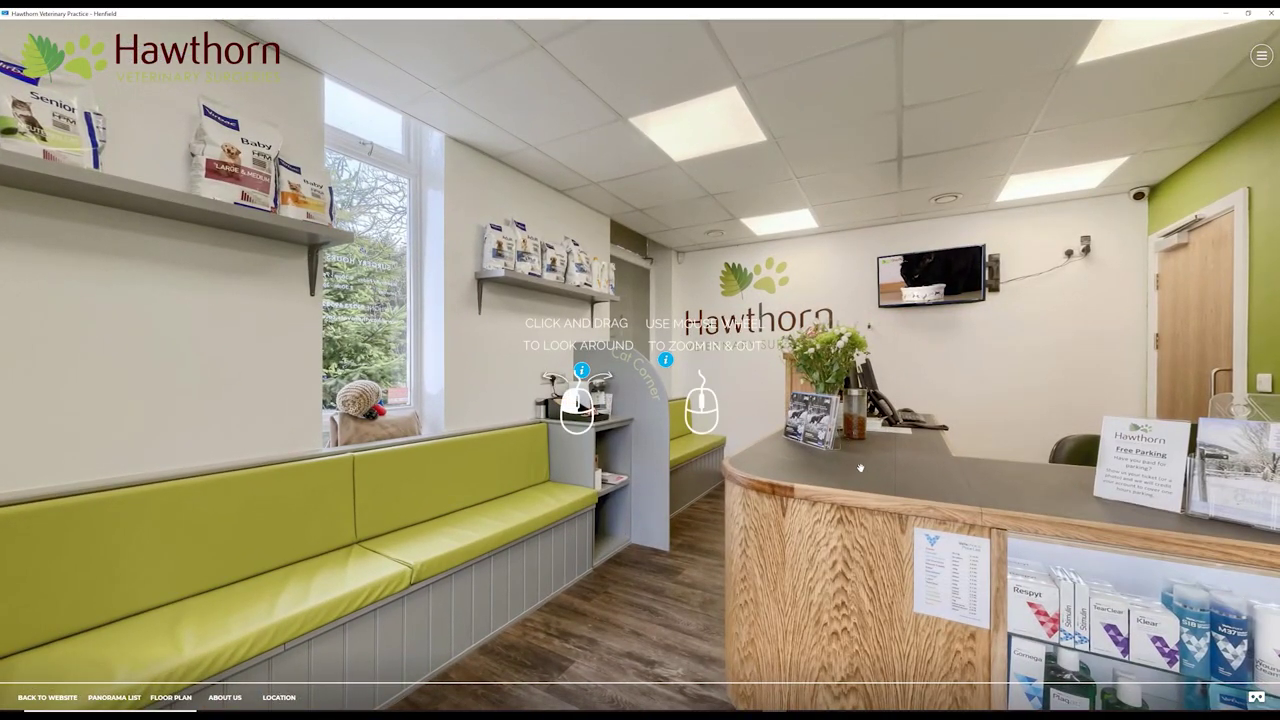
Walk from reception through the hallway and Consulting Room 3 to the lab's back doors
drag(860, 468, 390, 546)
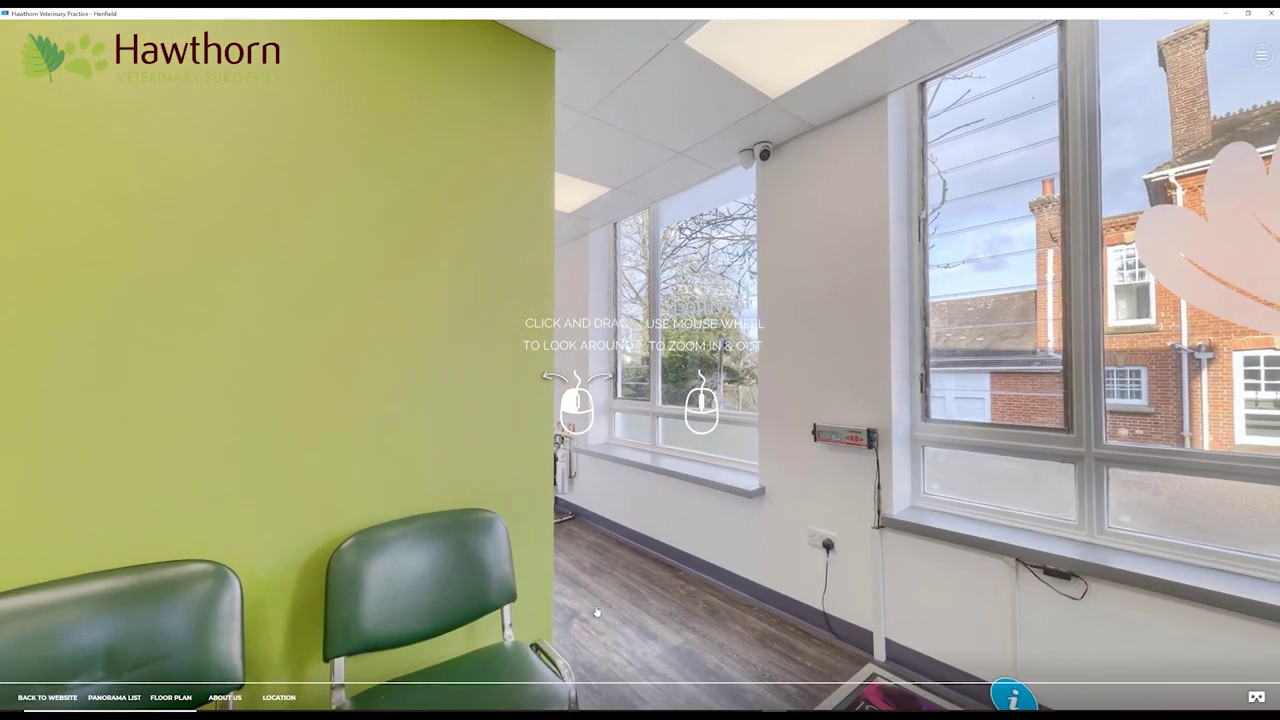
click(654, 627)
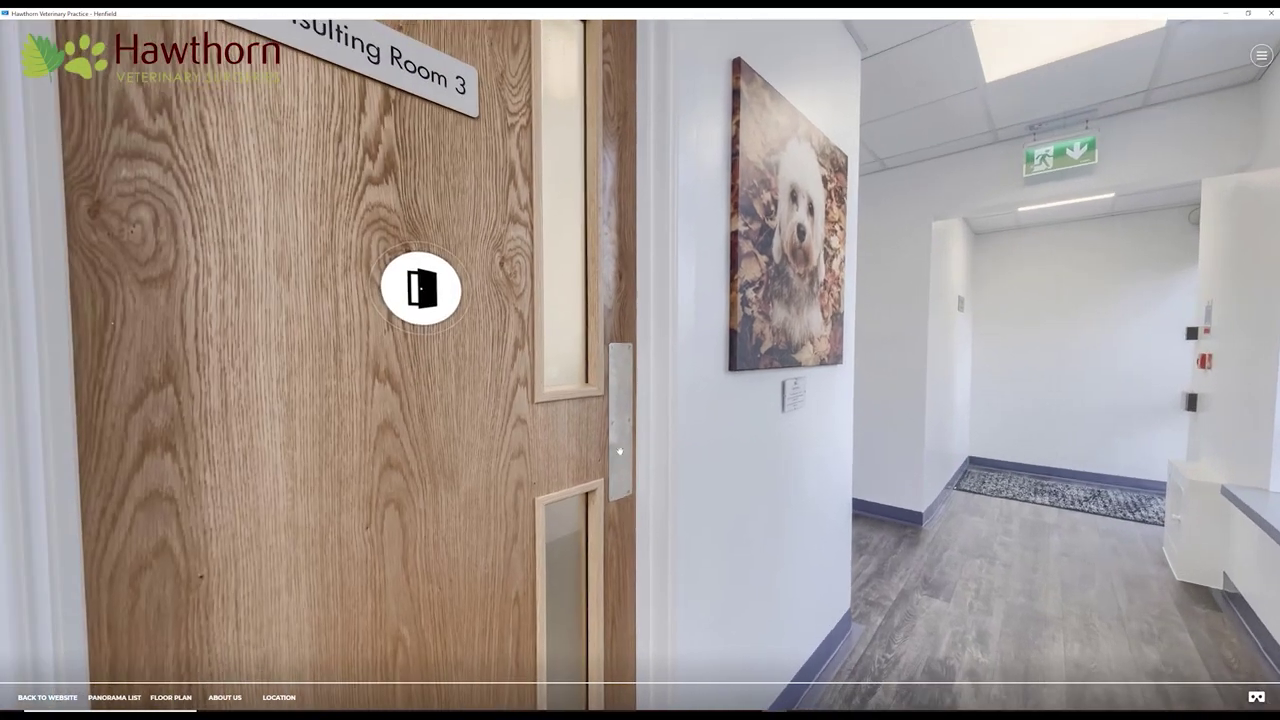
scroll(663, 494, down, 3)
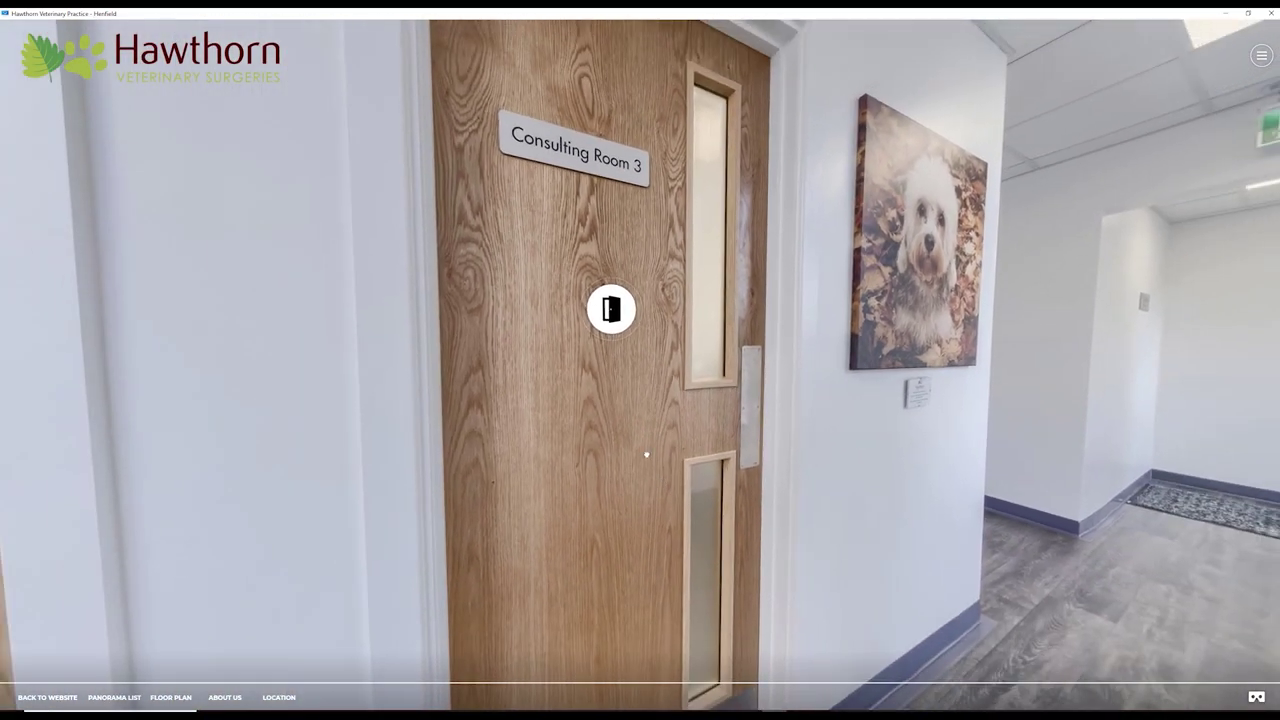
click(617, 324)
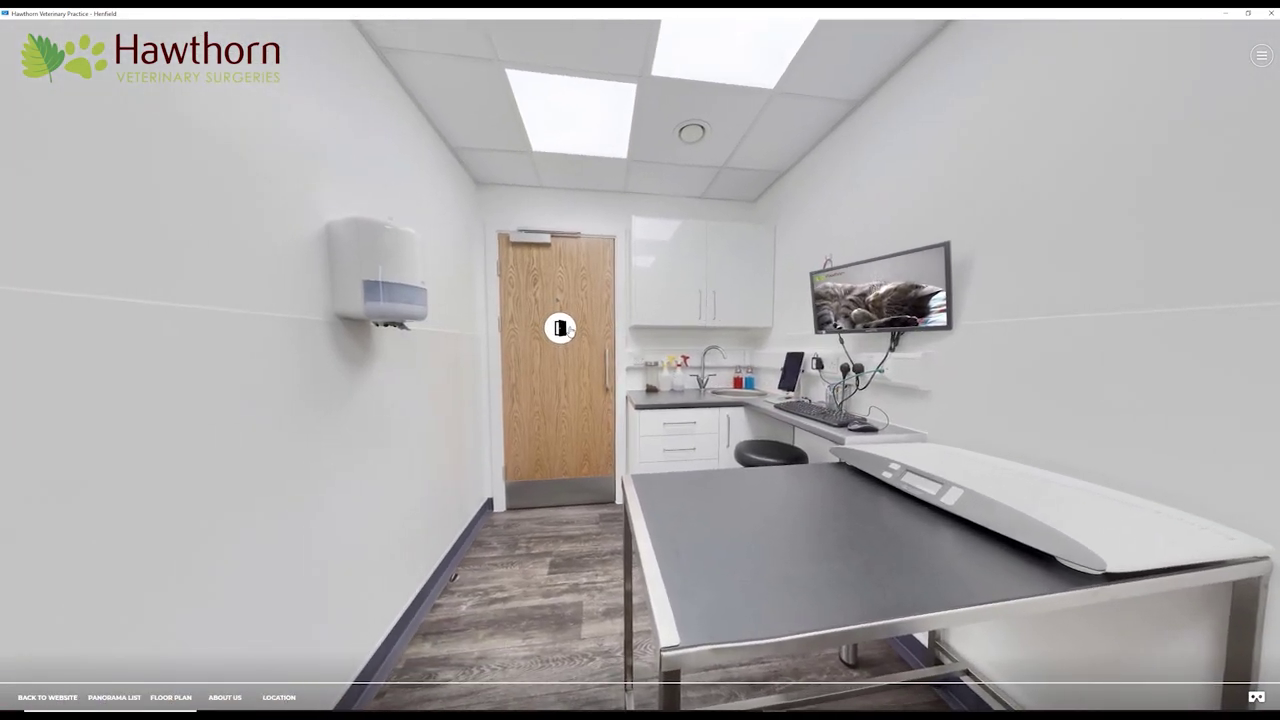
click(564, 329)
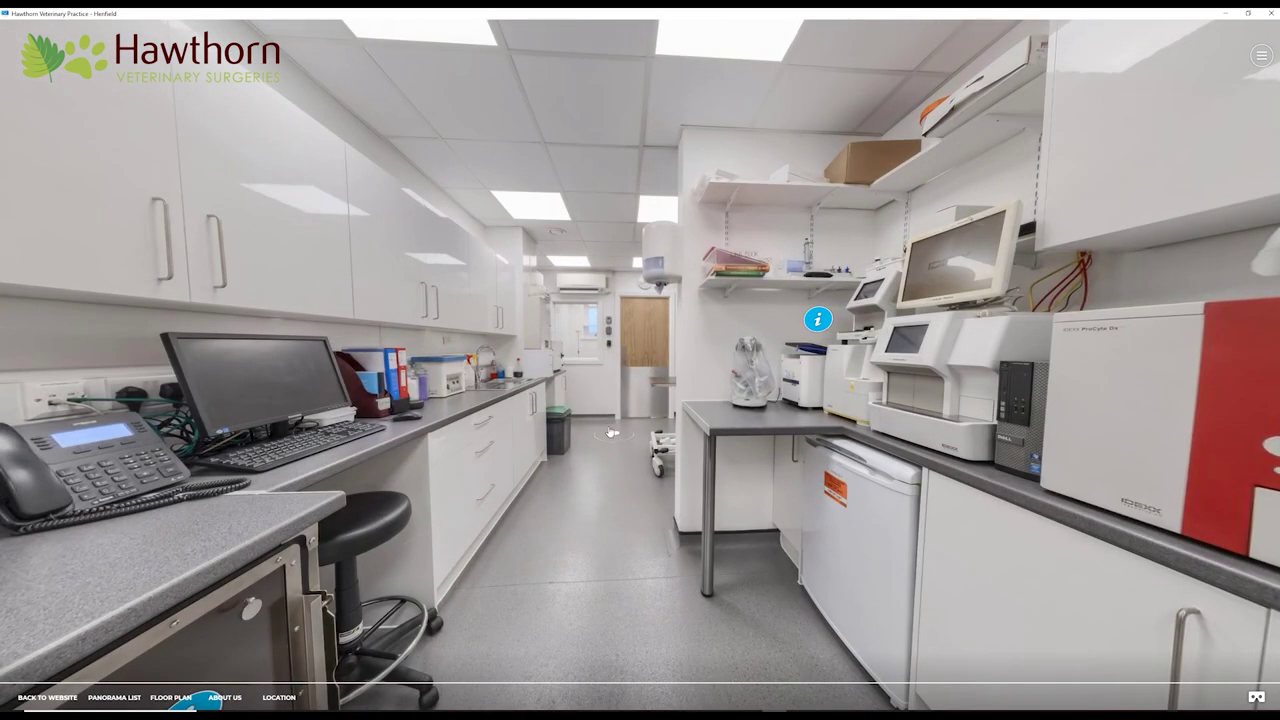
click(612, 432)
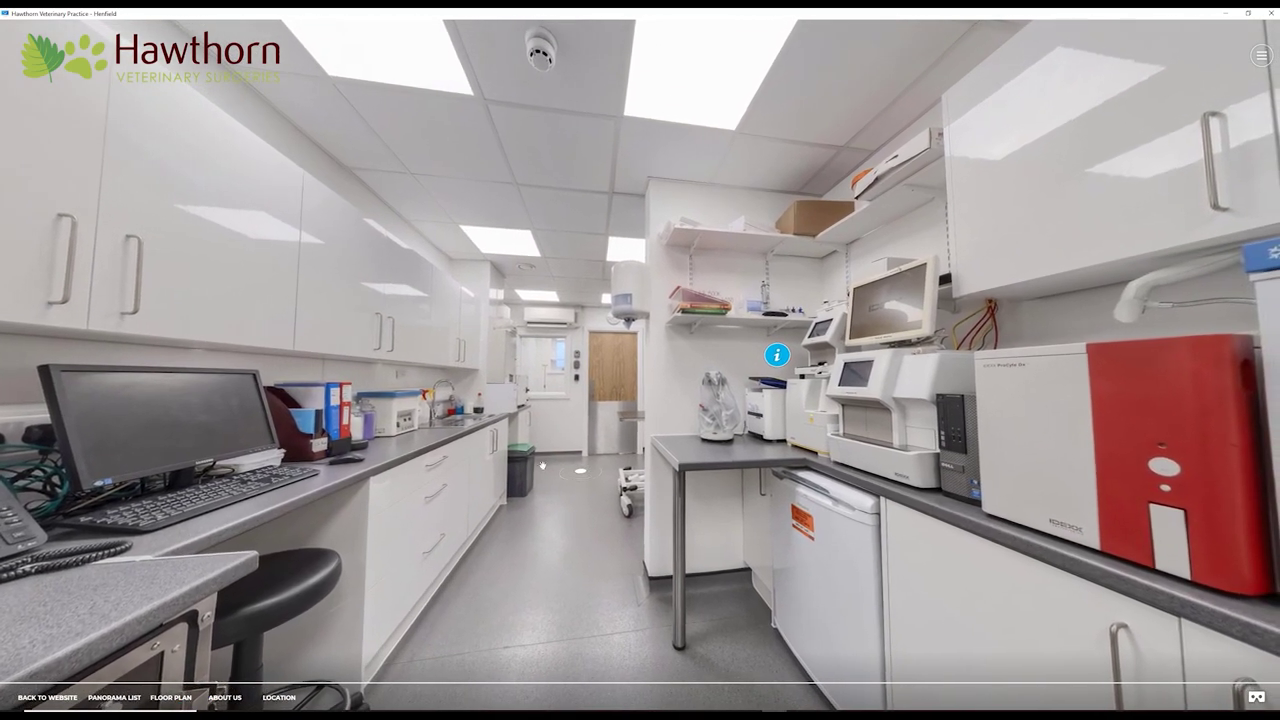
click(582, 472)
click(609, 467)
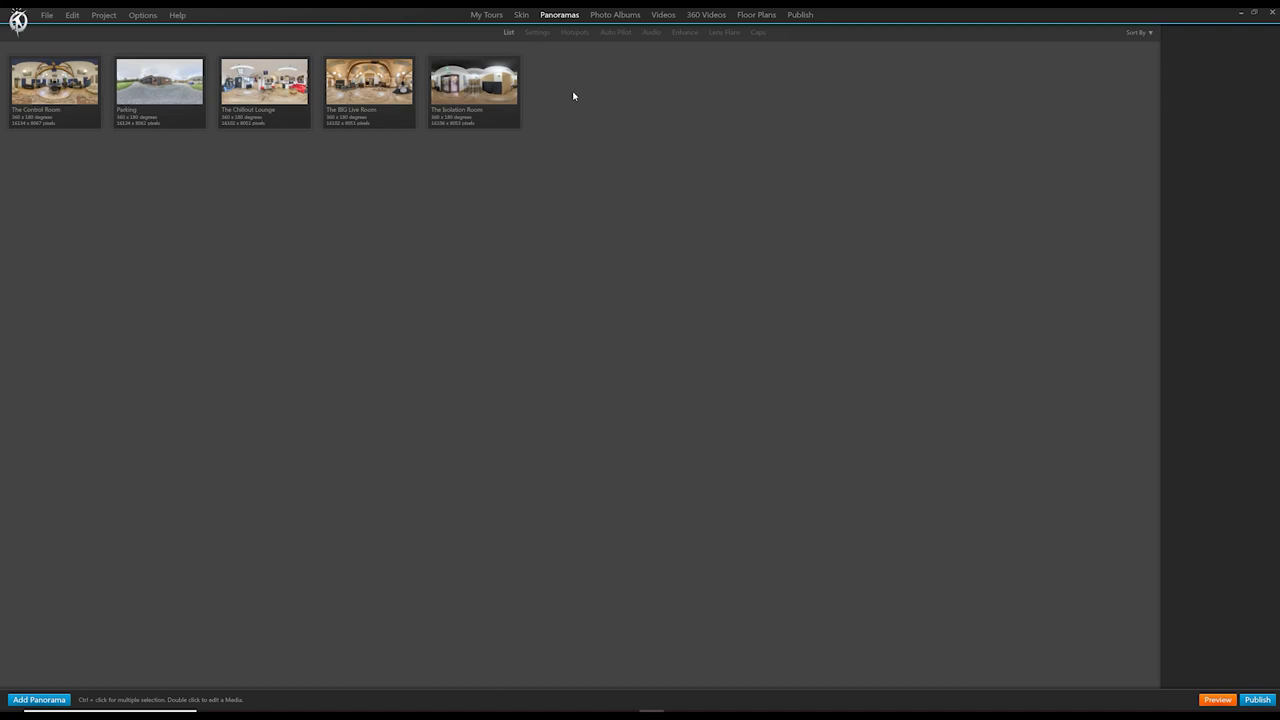
Open the Skin editor of the Brighton Road Recording Studios tour
click(521, 15)
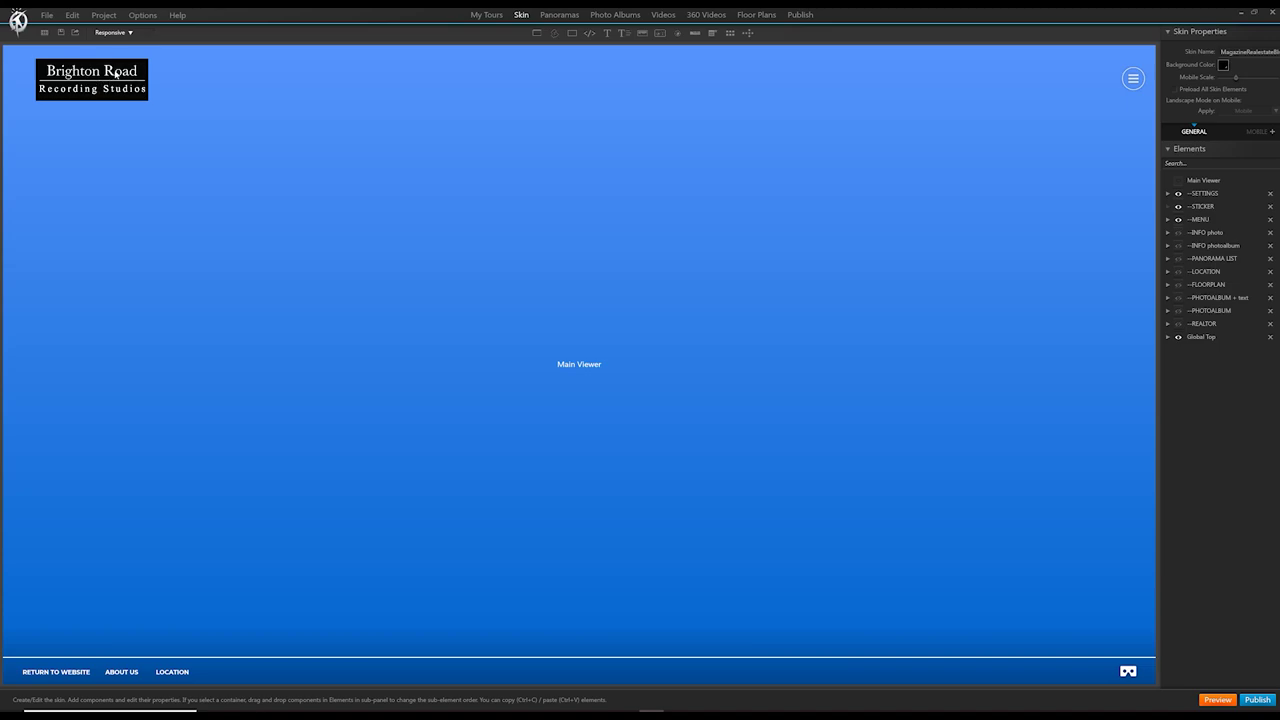
Select the Brighton Road logo in the skin, then go back to the five-panorama list
click(112, 71)
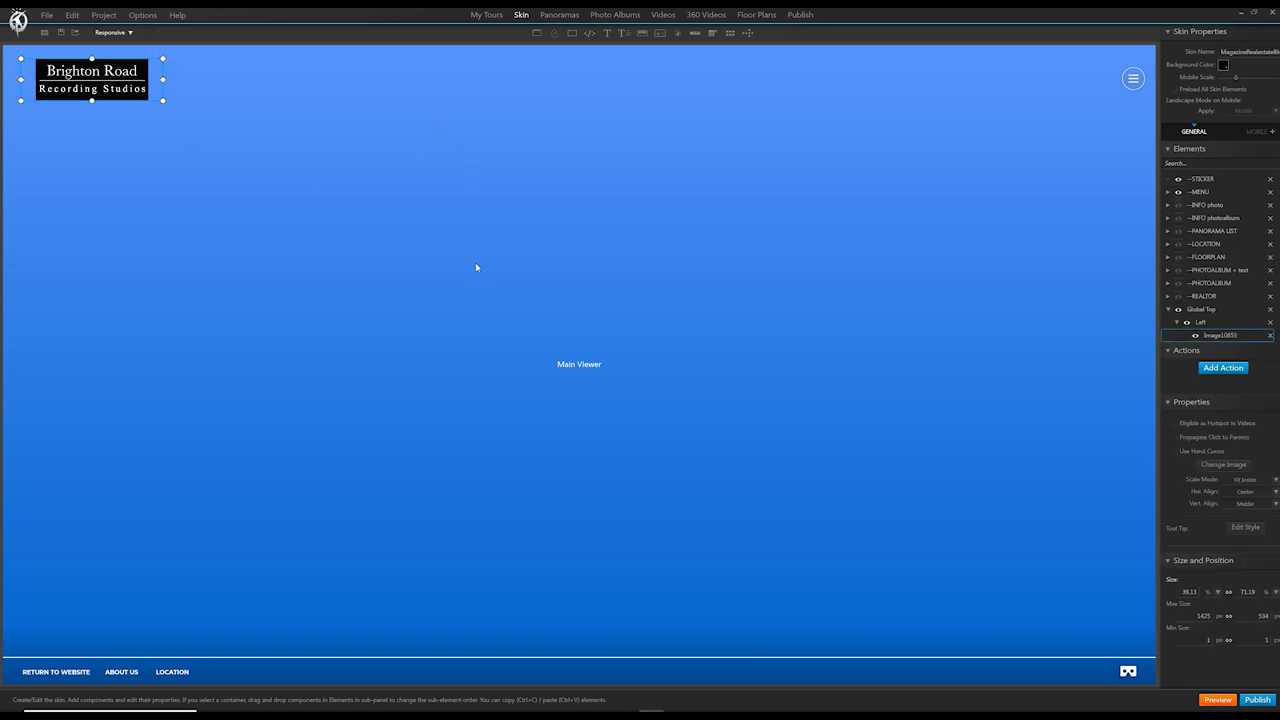
click(560, 18)
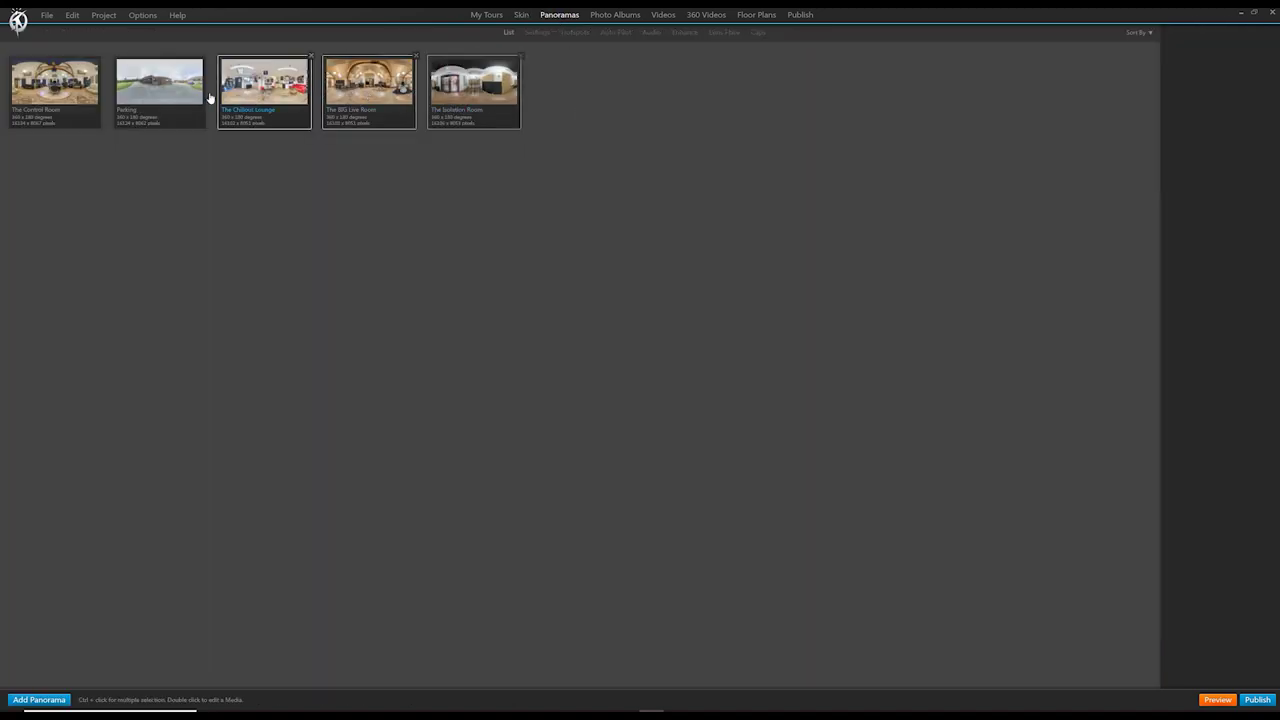
Show The Control Room panorama's Caps settings with its 0.2 tripod cap
double_click(70, 90)
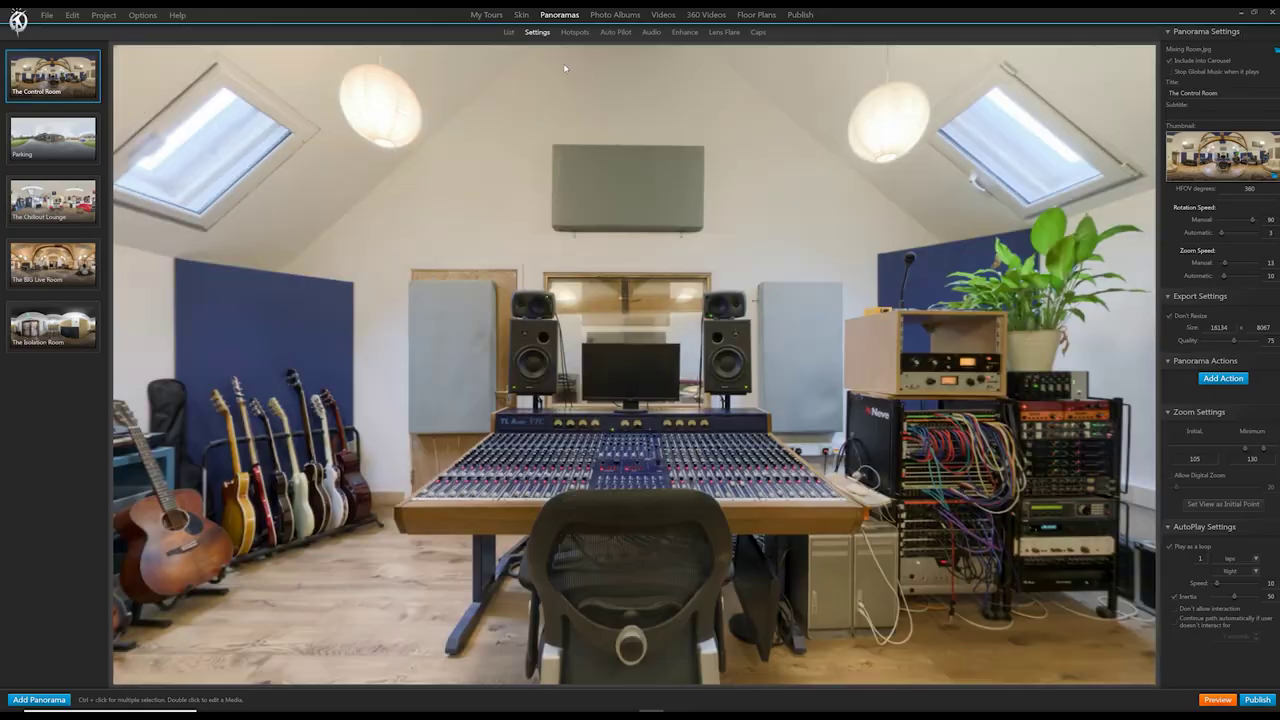
click(758, 32)
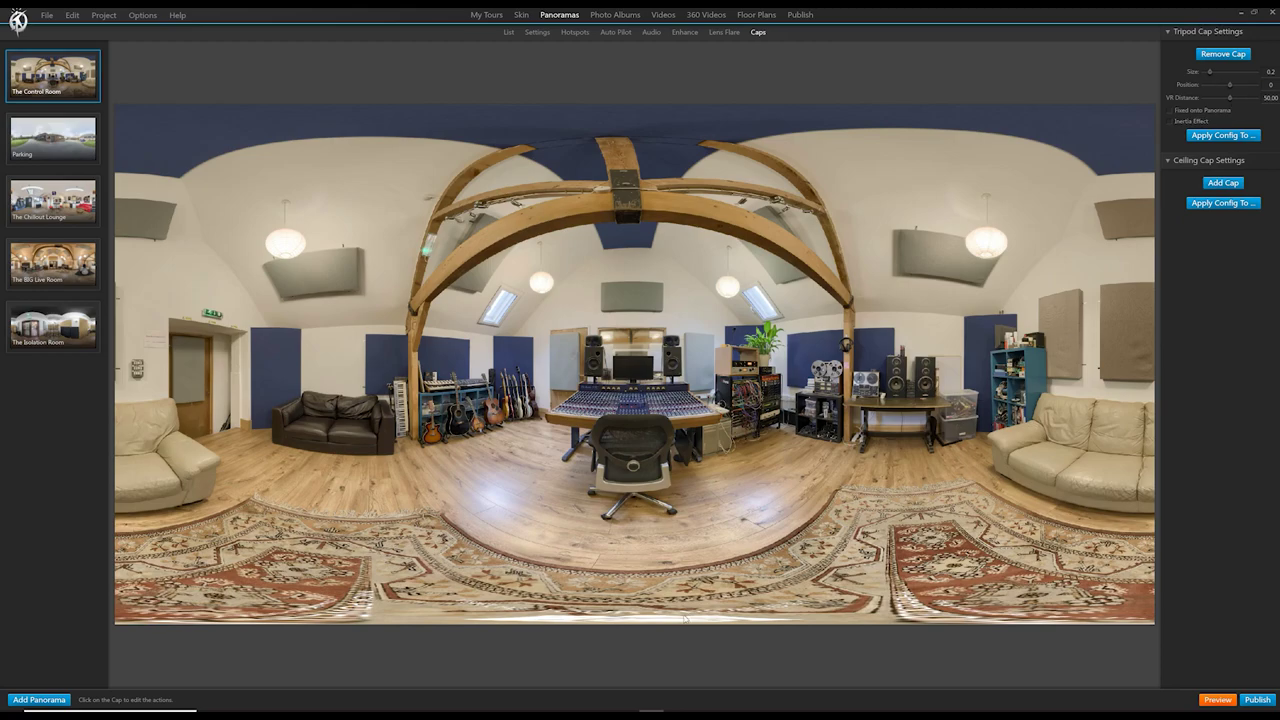
Preview the tour, looking down at the floor and right across The Control Room's lounge wall
click(1217, 701)
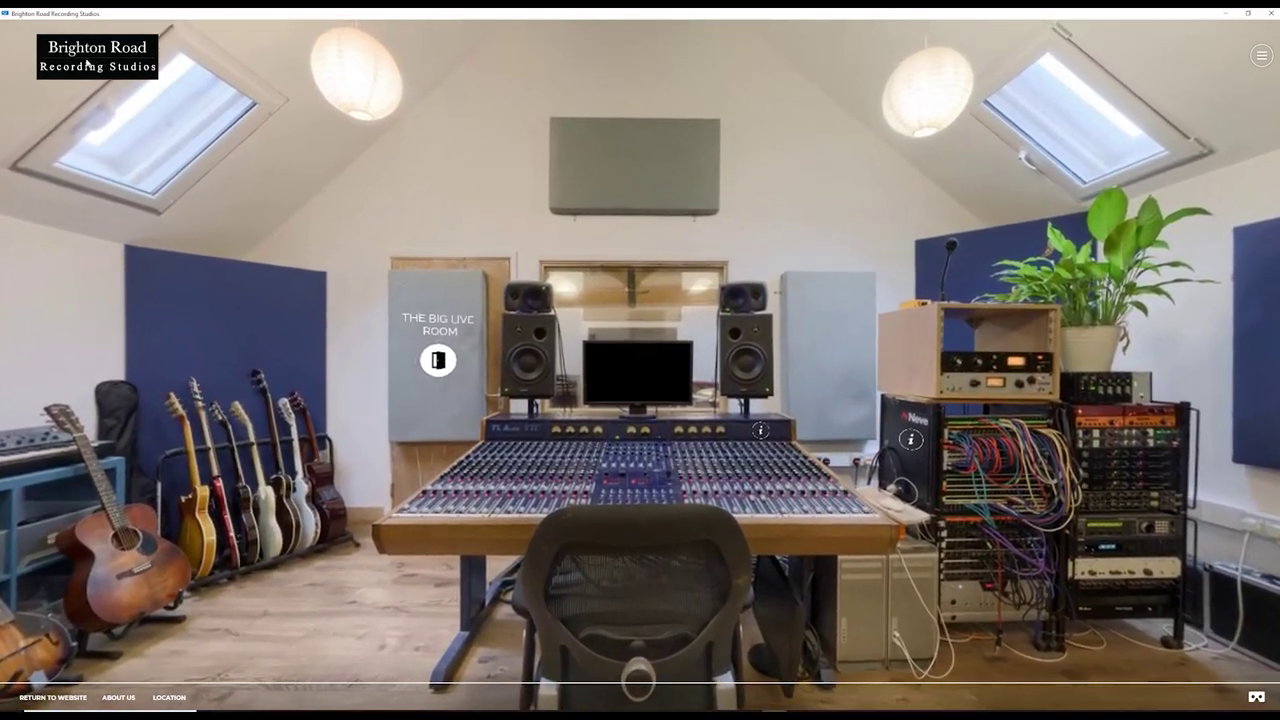
drag(609, 473, 686, 266)
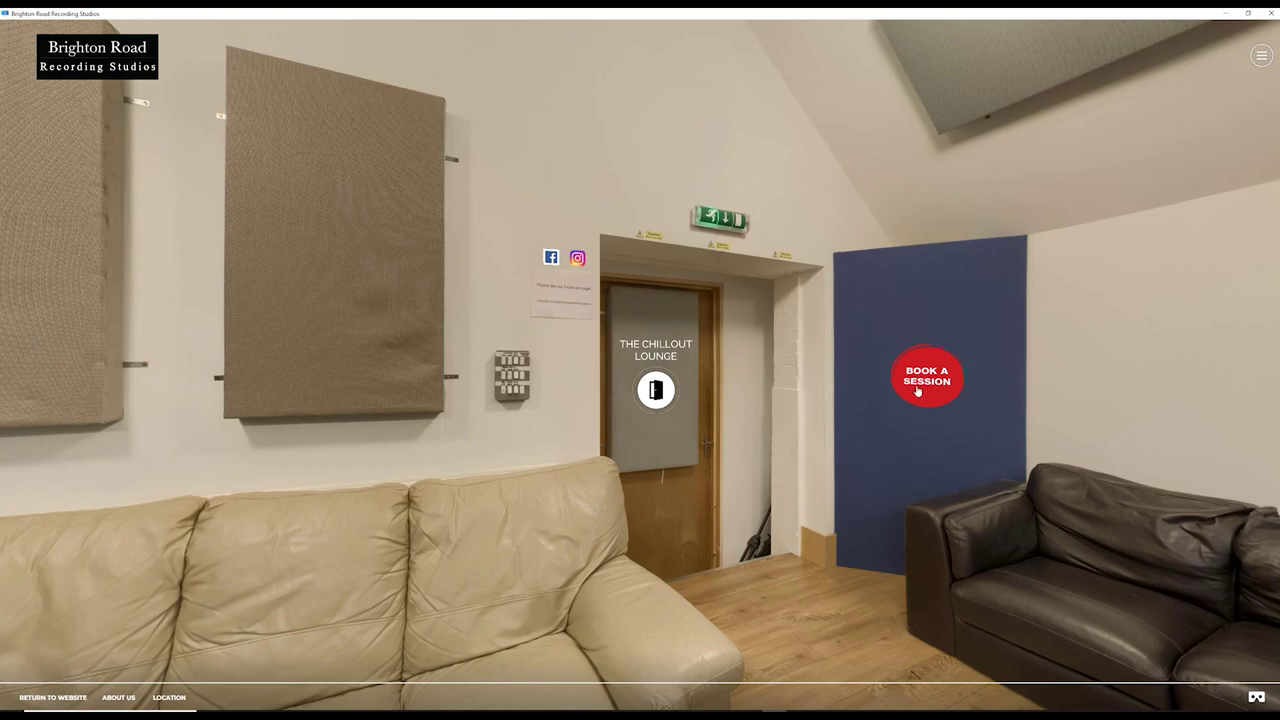
drag(864, 455, 698, 451)
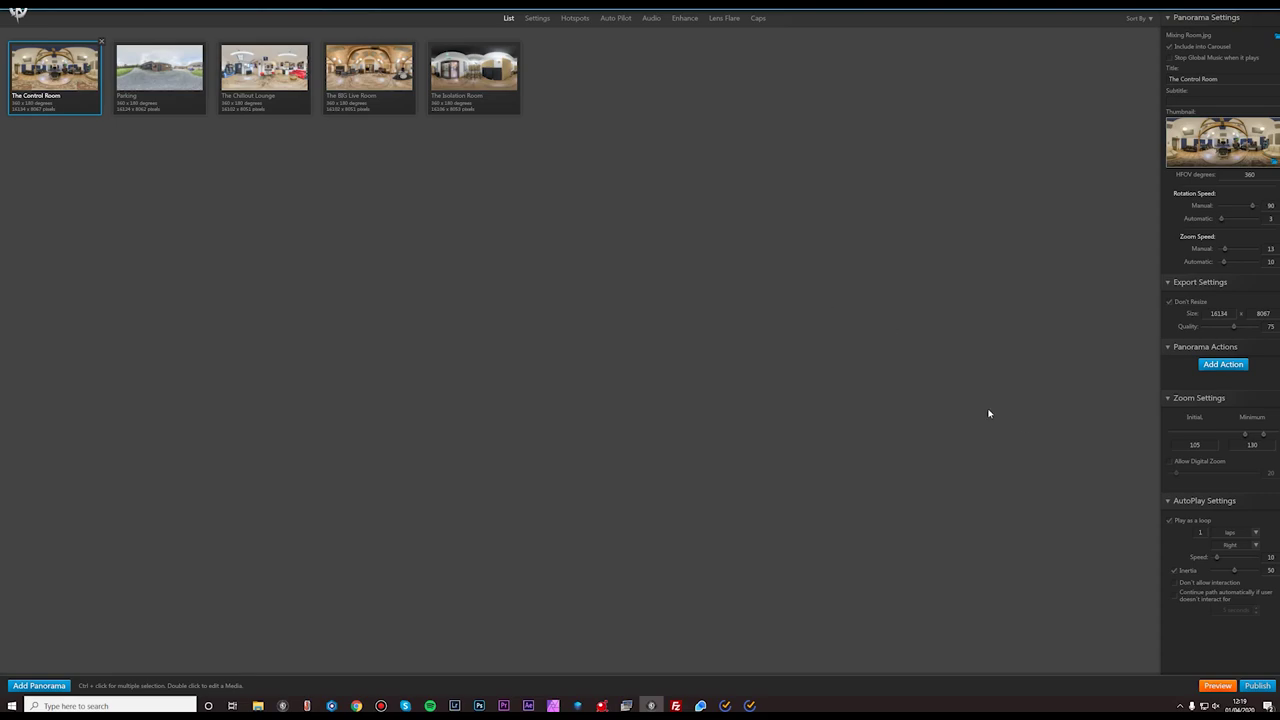
Open the Brighton Road tour's Publish dialog, with For Web / Mobile as the output
click(1258, 686)
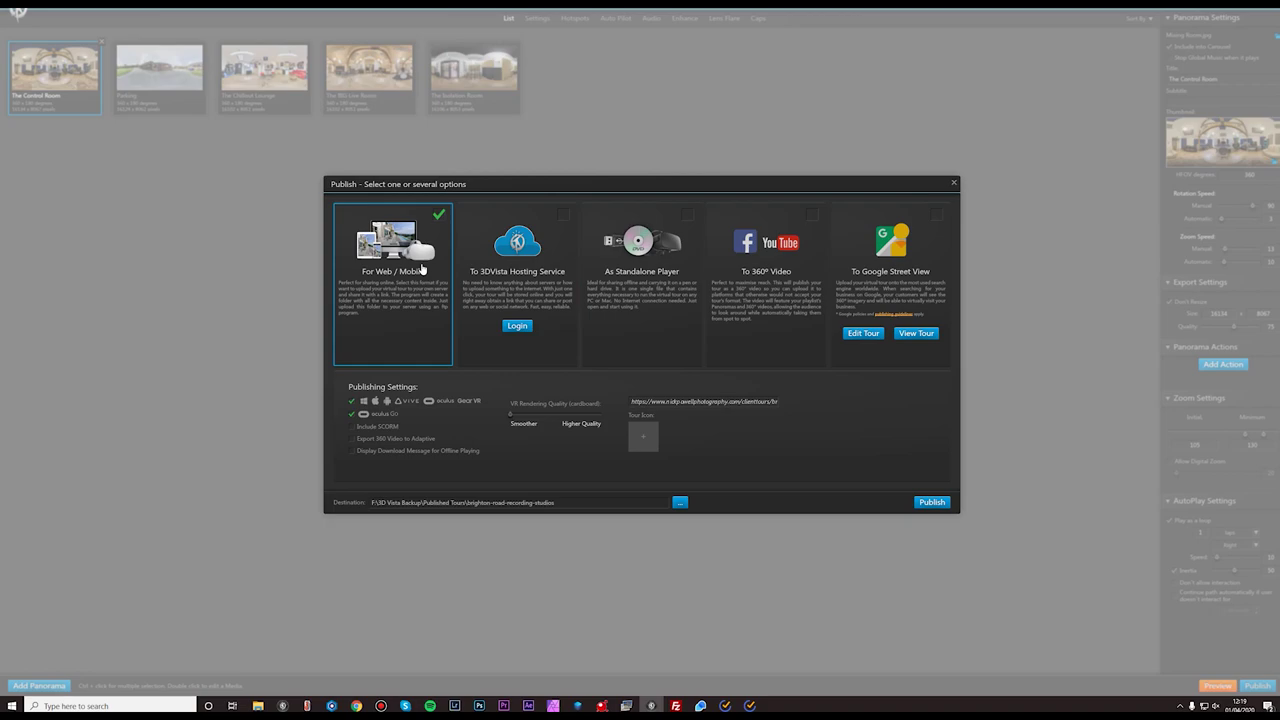
Tick To 3DVista Hosting Service as a second publish output
click(562, 217)
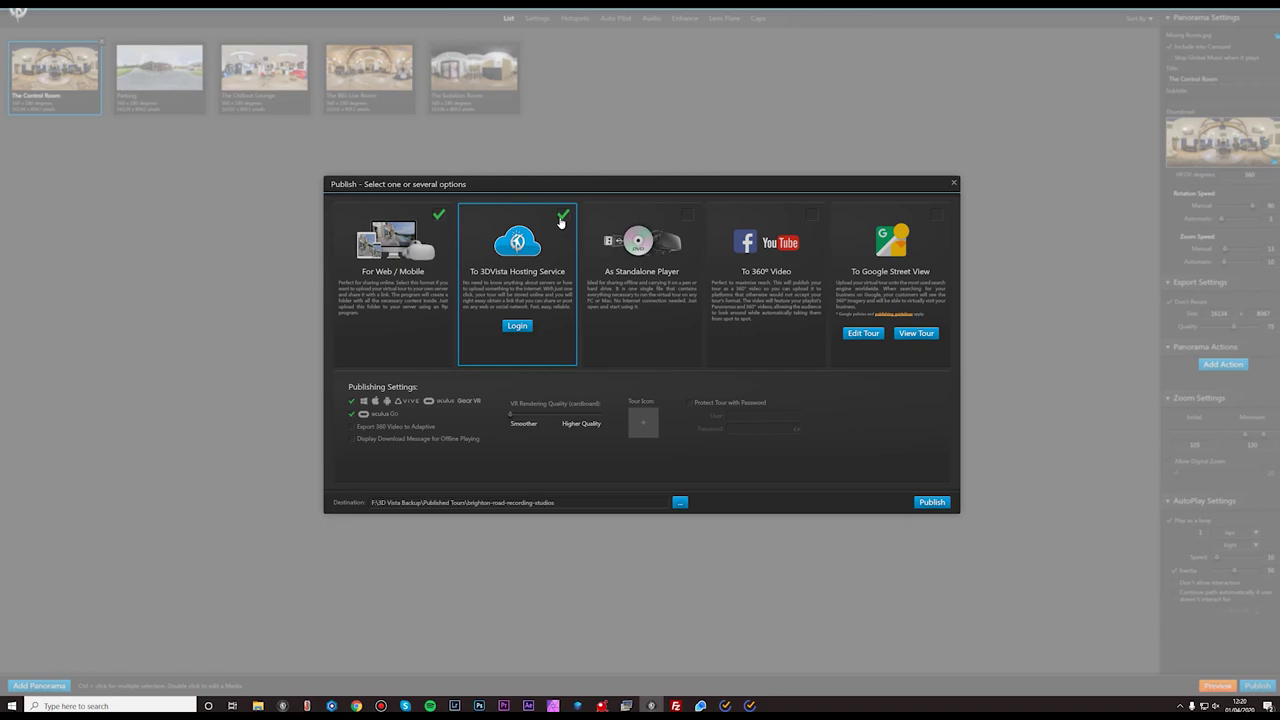
Untick 3DVista Hosting Service and tick As Standalone Player and To 360° Video (4096 × 2048)
click(562, 217)
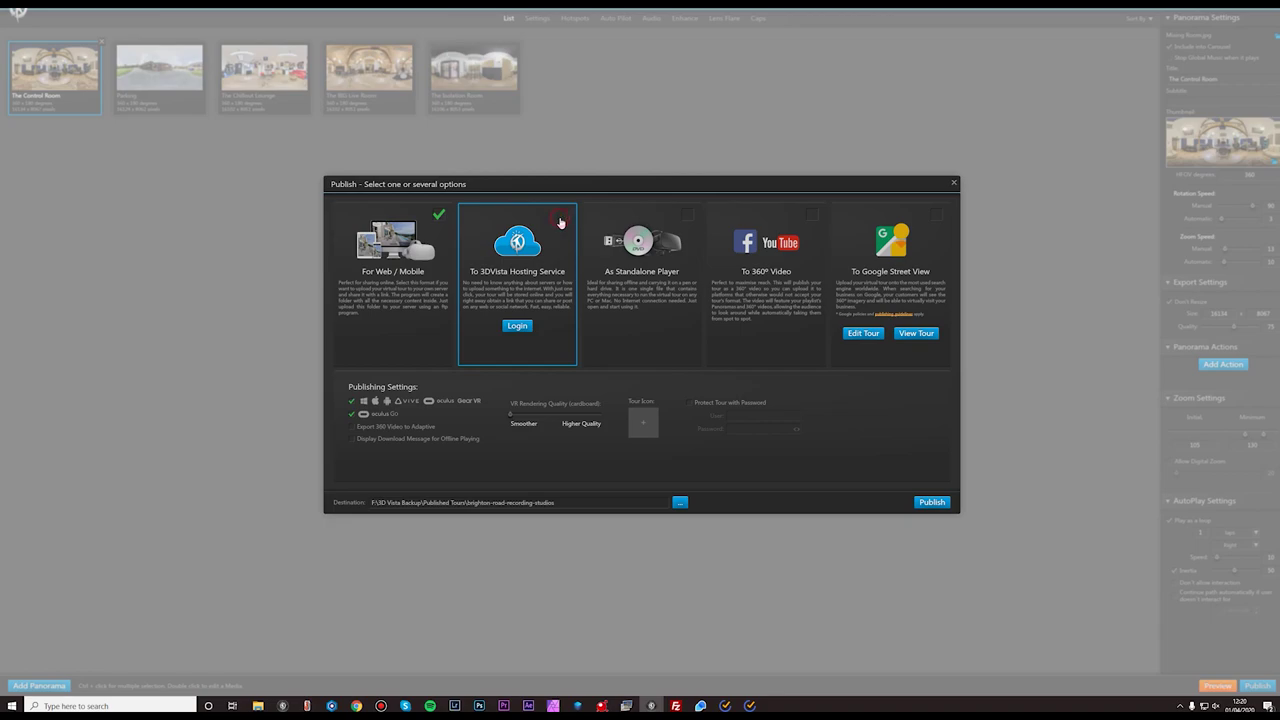
click(688, 238)
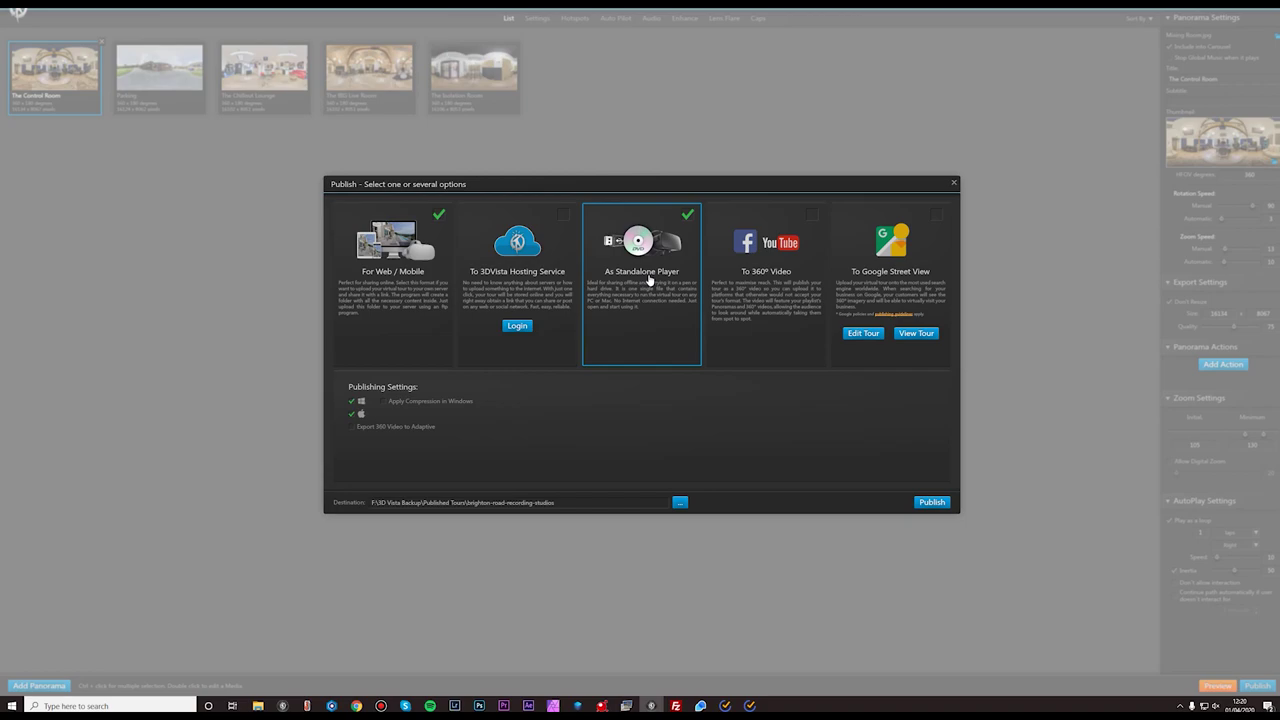
click(786, 261)
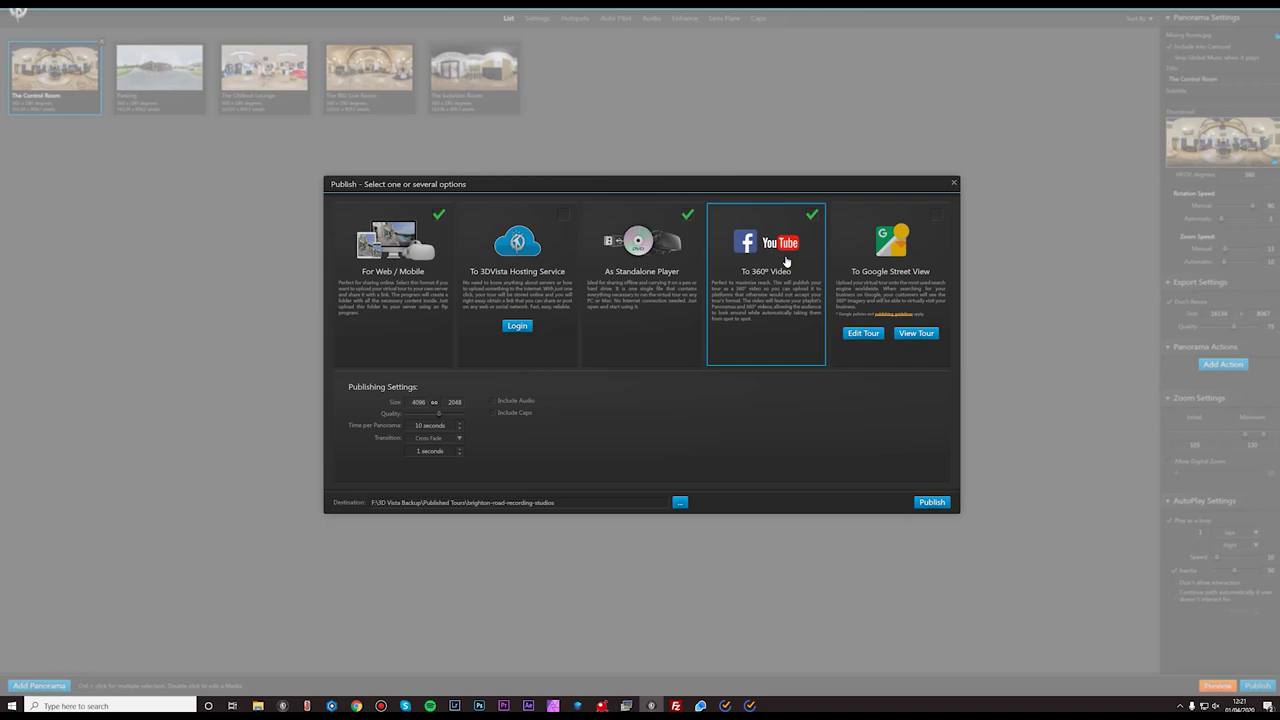
Make Google Street View the only publish target and open its Edit Tour map of panoramas
click(912, 259)
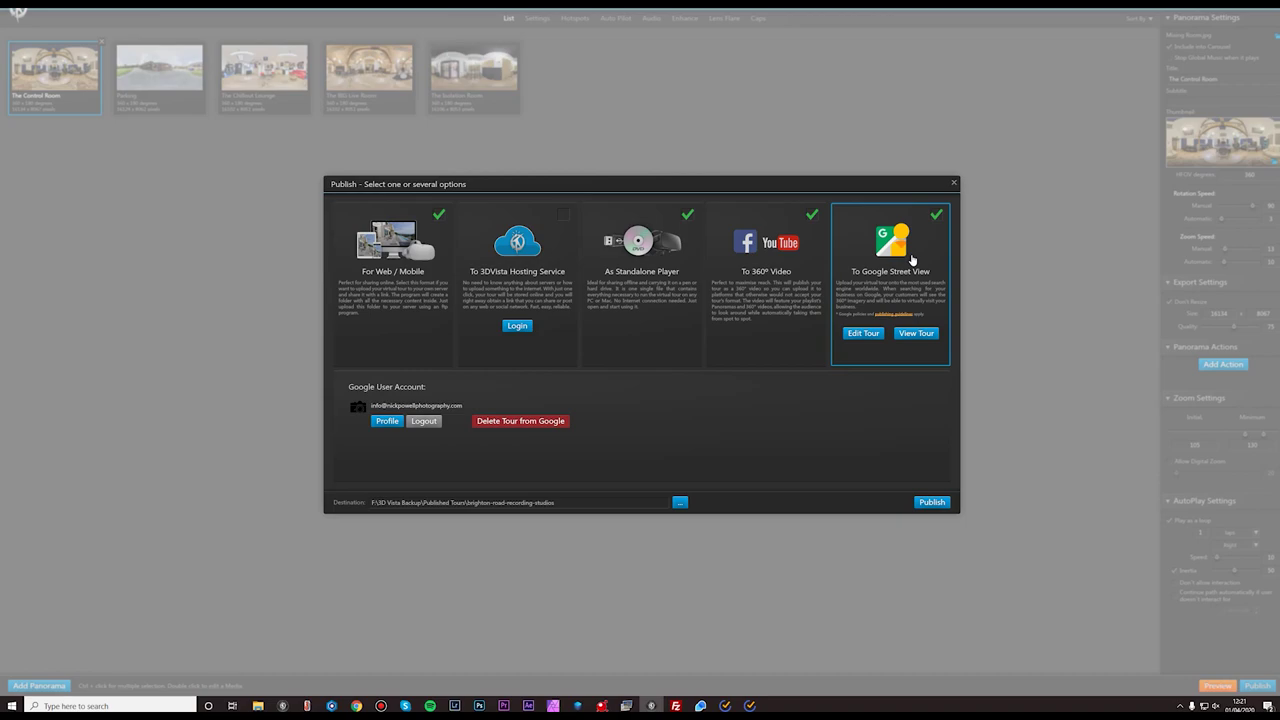
click(688, 214)
click(810, 216)
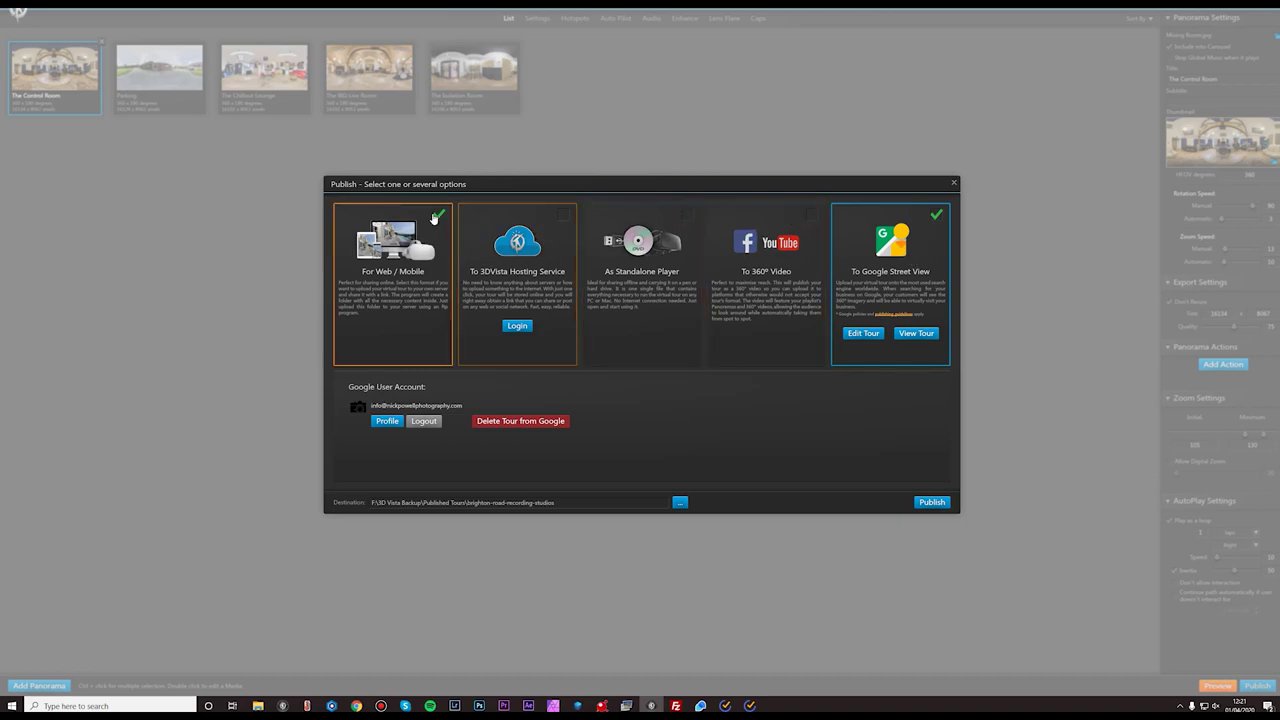
click(439, 214)
click(872, 333)
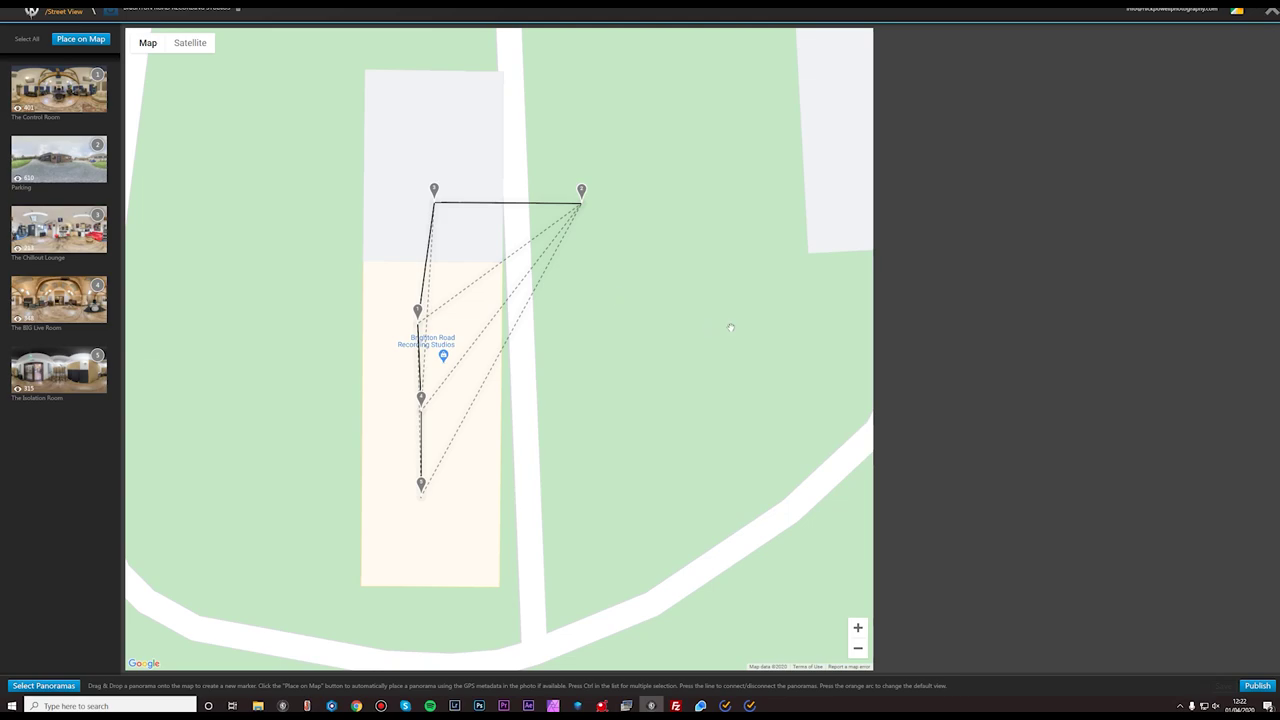
Close the Google Street View editor window
click(1273, 14)
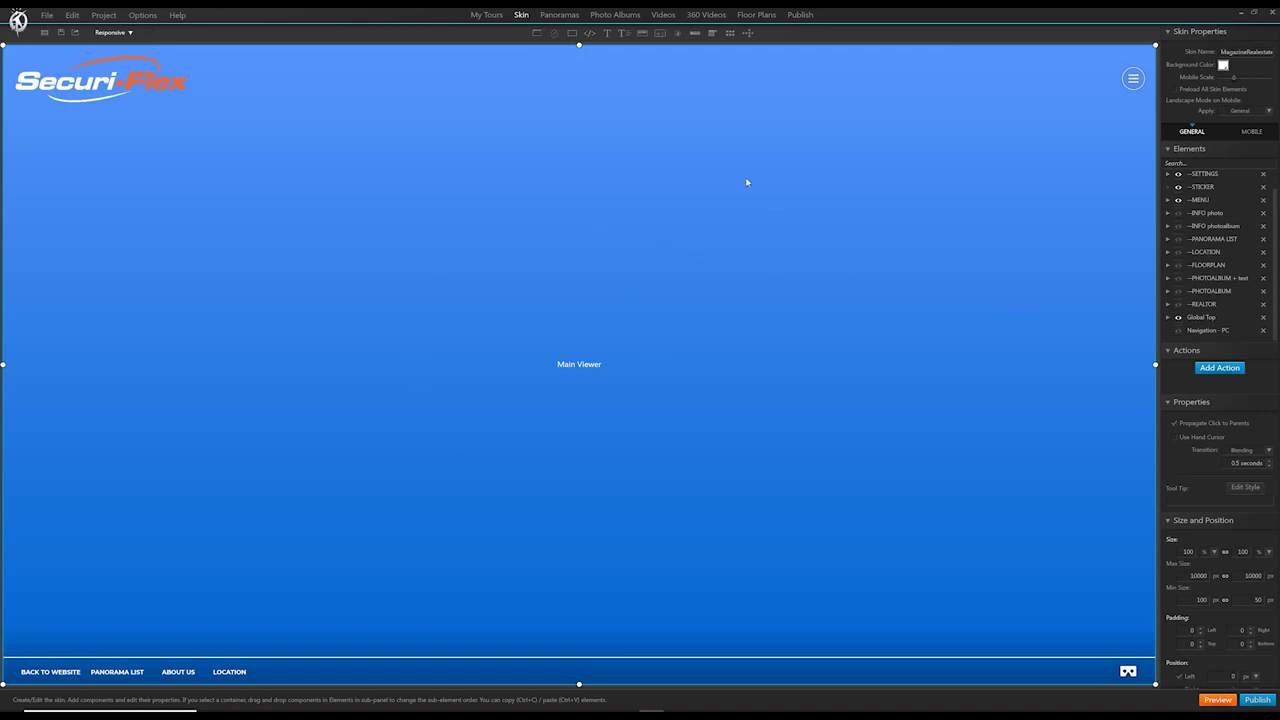
Toggle Navigation - PC on and off, then hide Mobile Instructions in the mobile layout
click(1178, 330)
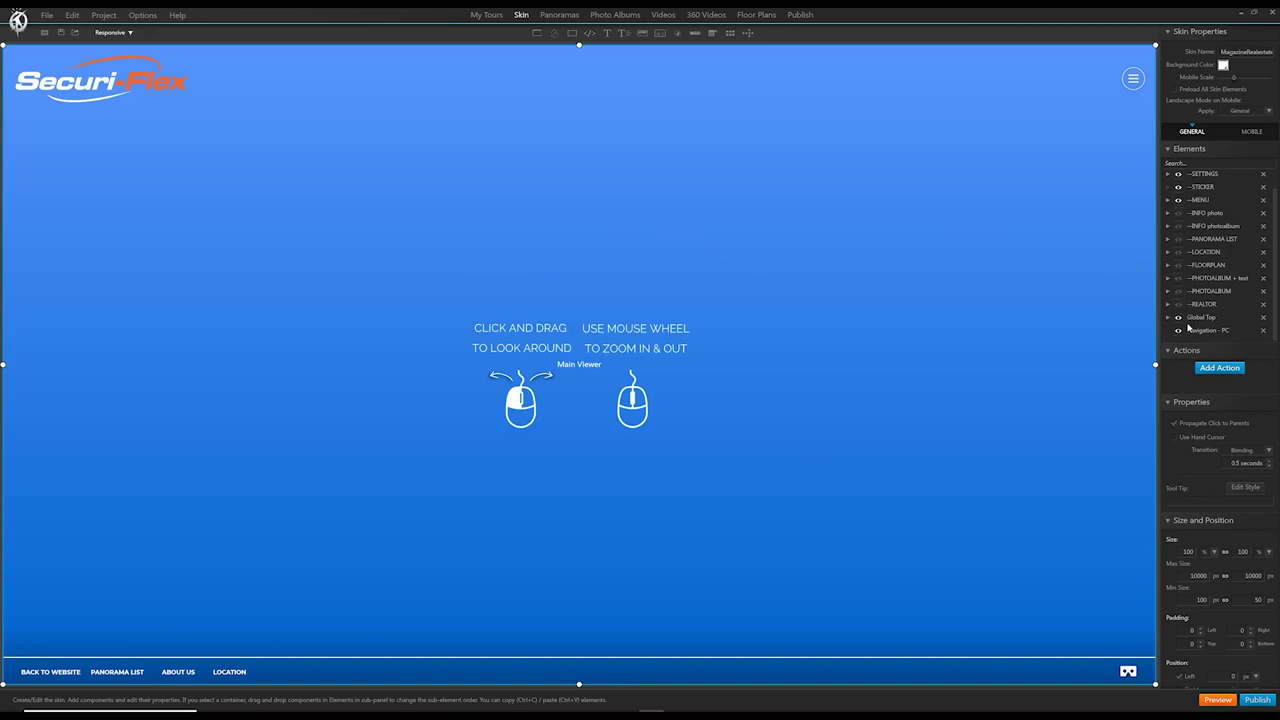
click(1178, 330)
click(1252, 131)
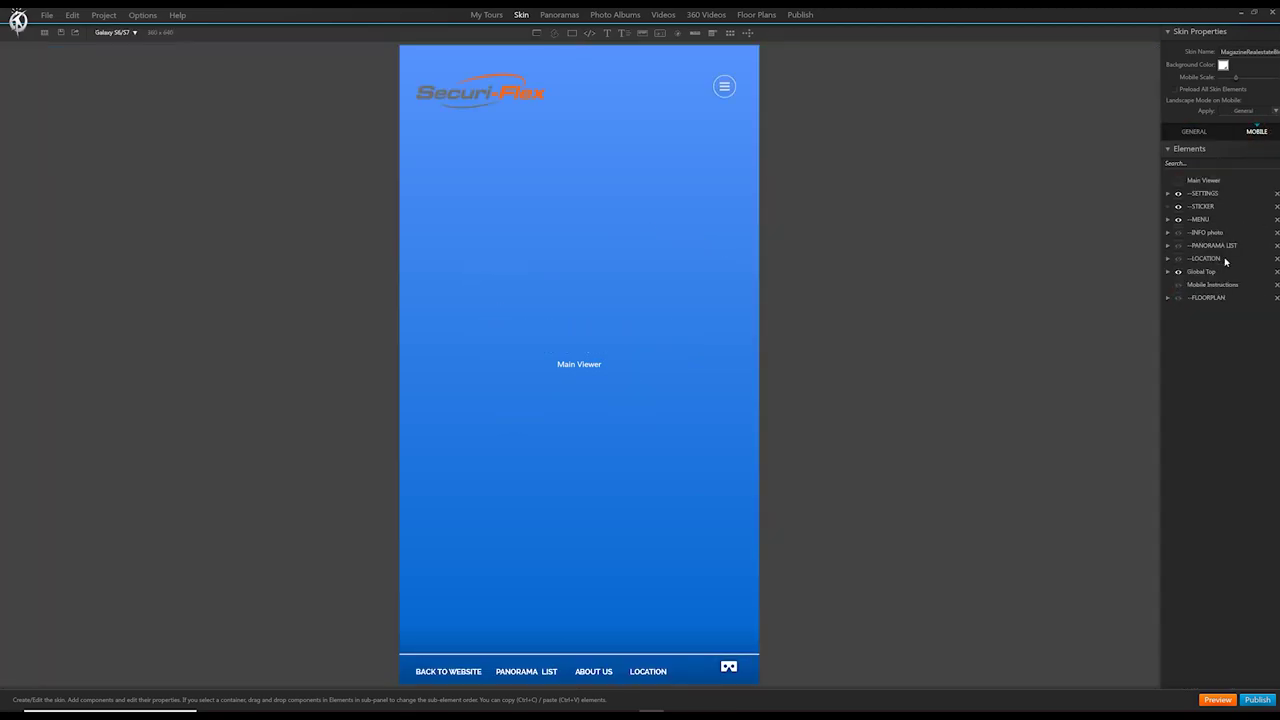
click(1178, 286)
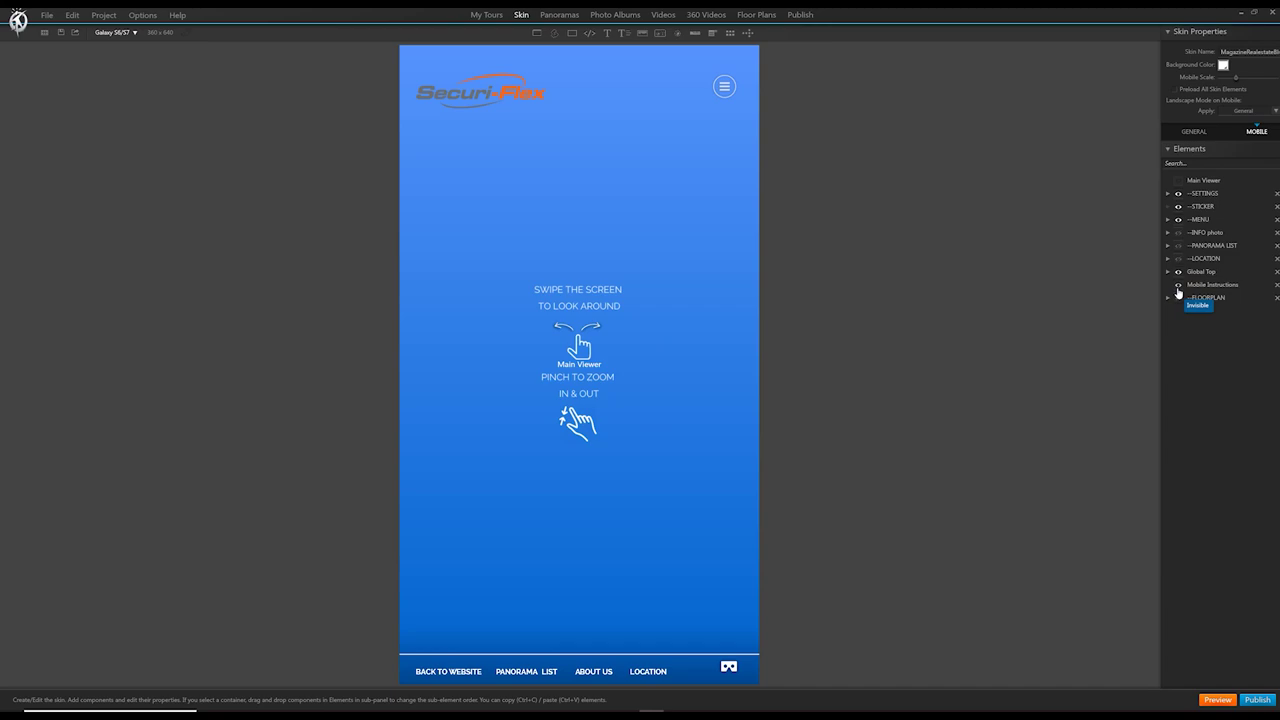
click(1178, 285)
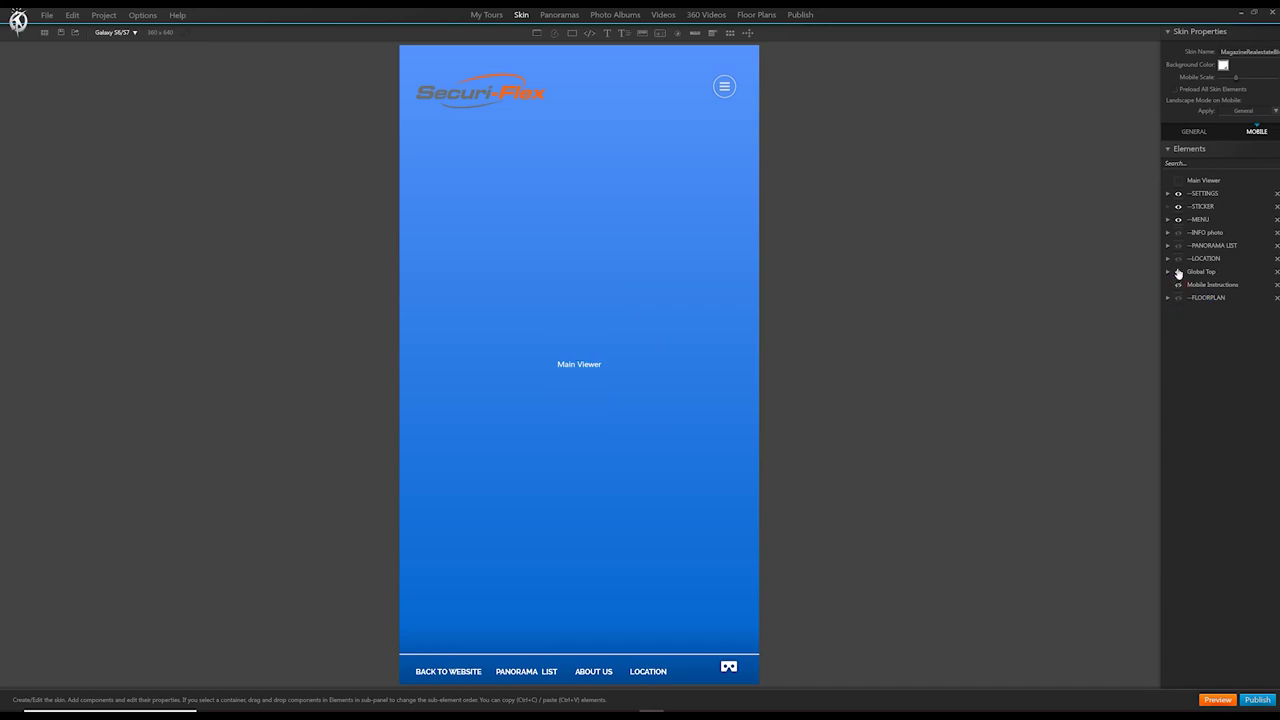
In the desktop layout, check Navigation - PC and leave it hidden
click(1195, 133)
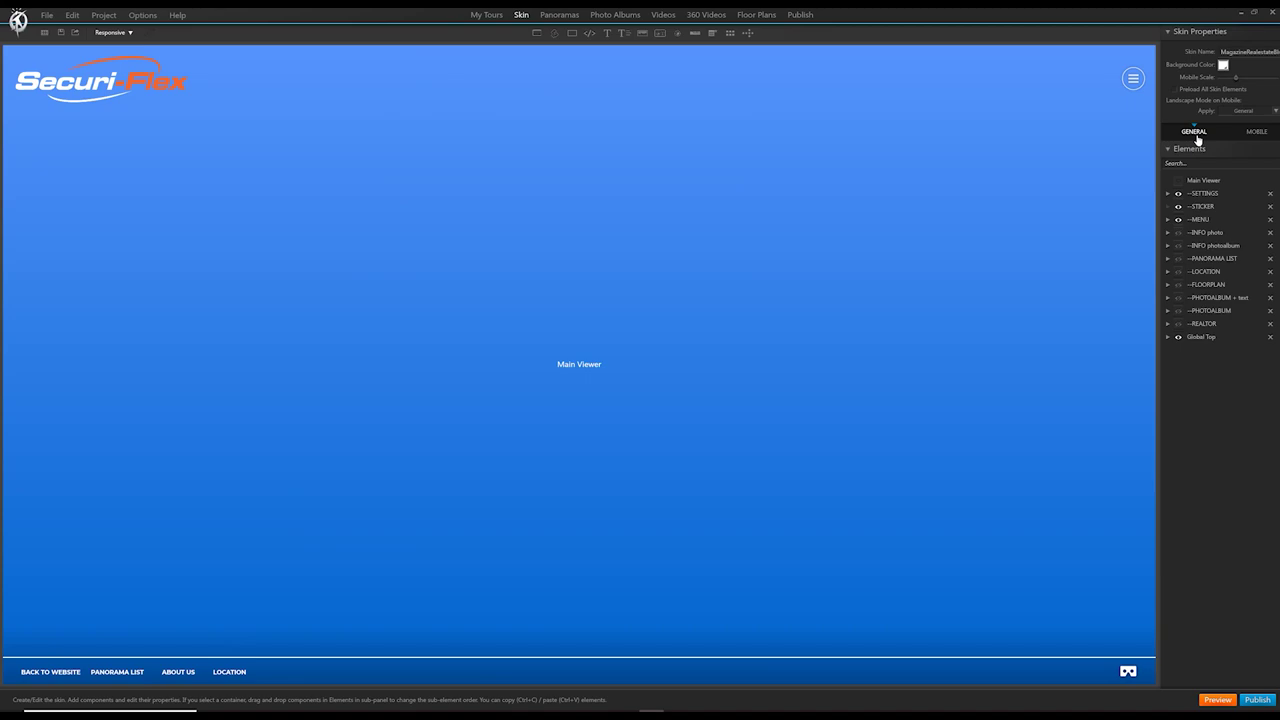
scroll(1194, 328, down, 1)
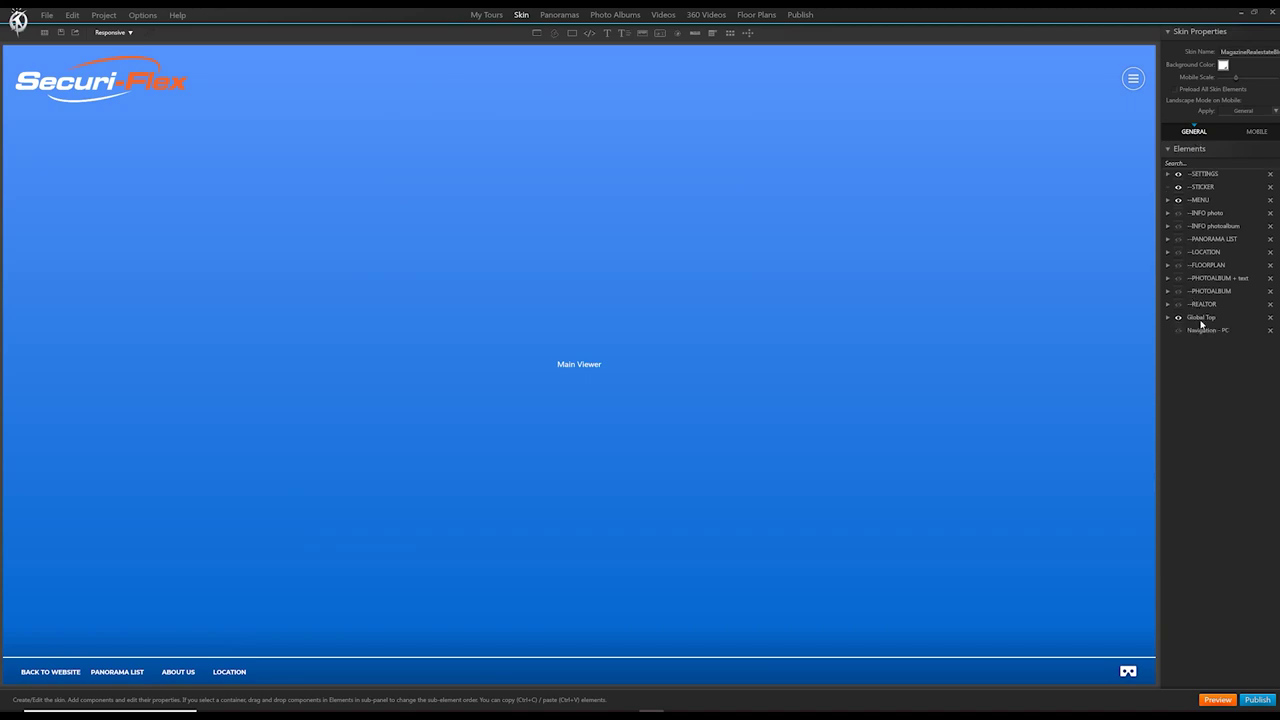
click(1179, 331)
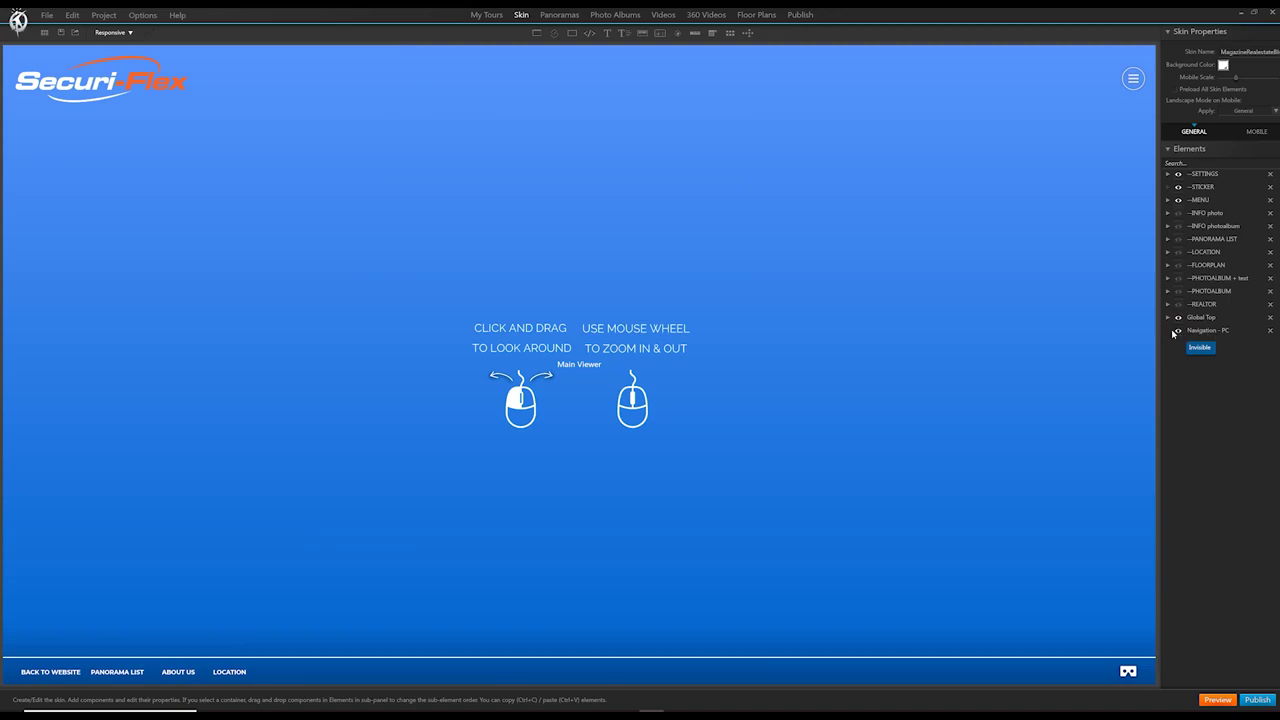
click(1179, 331)
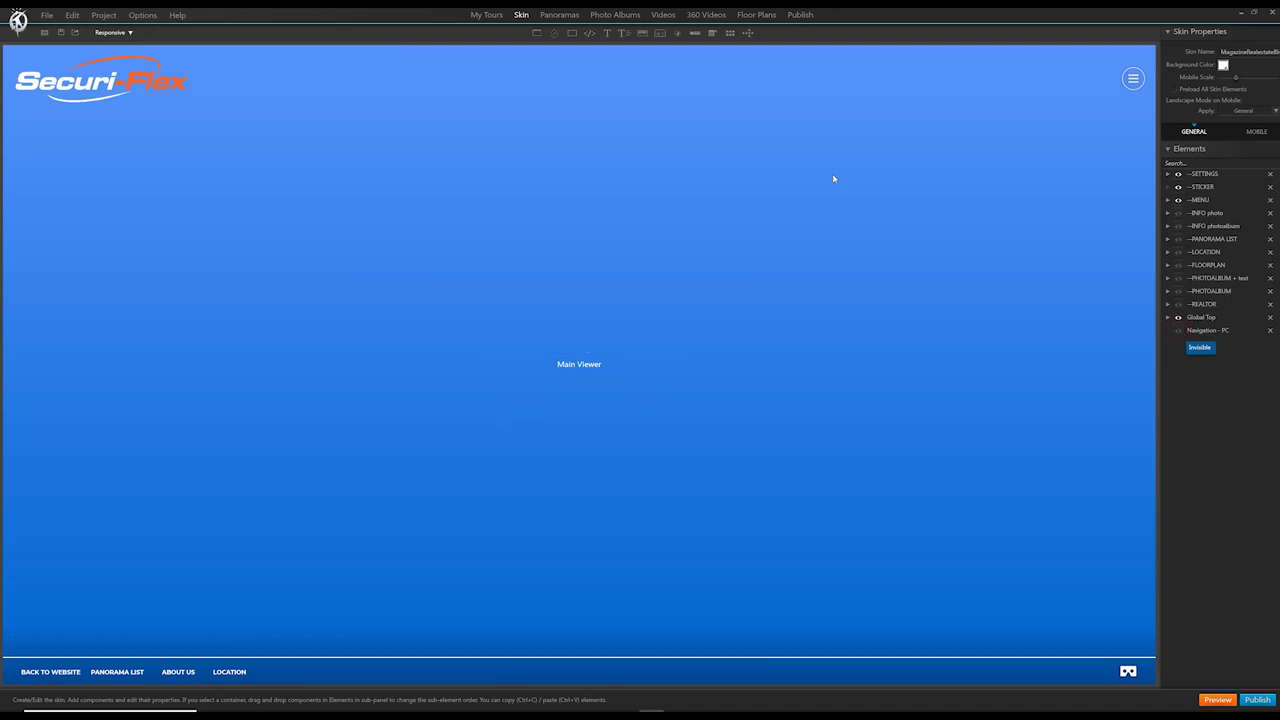
Open the Entrance panorama's Show/Hide Components action for editing
click(560, 15)
click(70, 93)
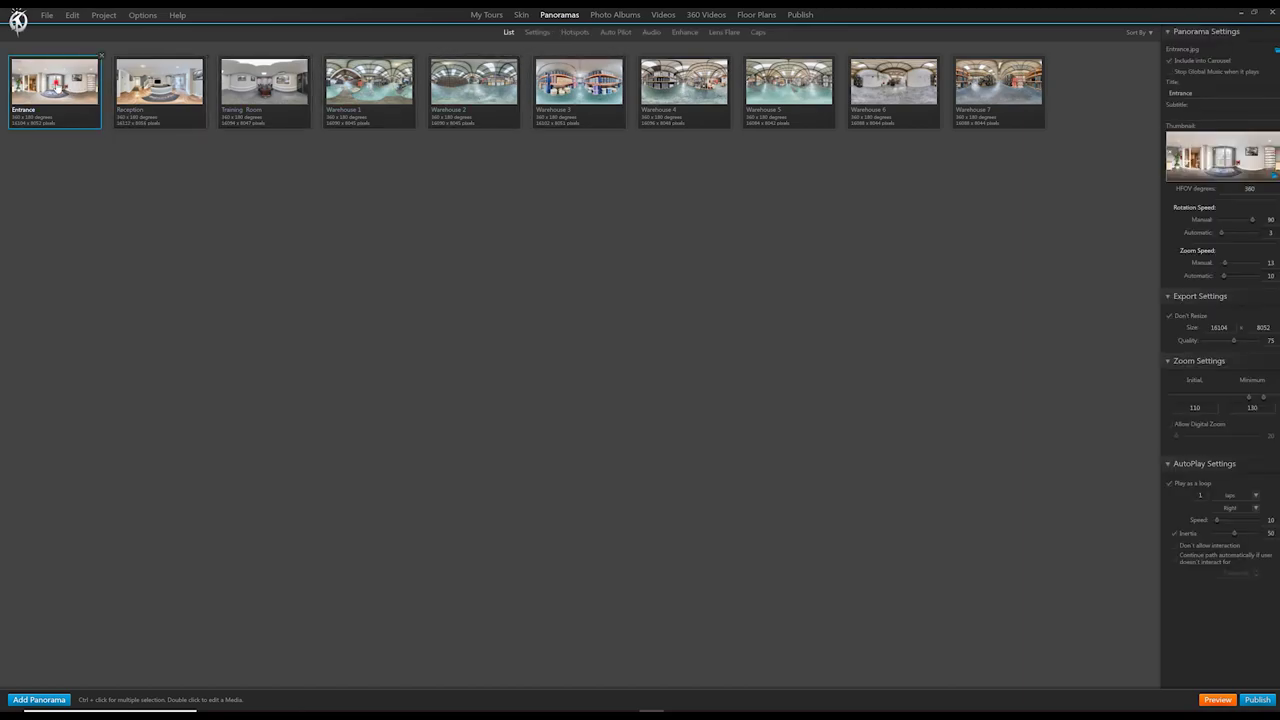
double_click(57, 82)
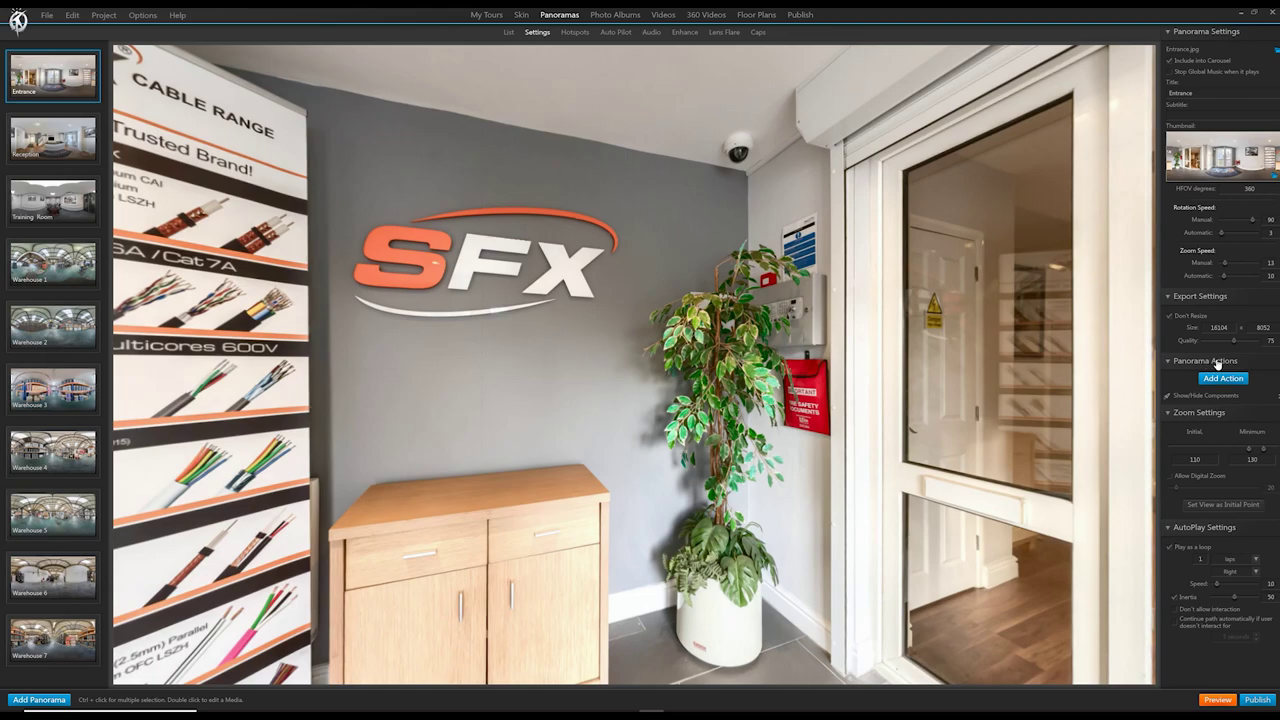
double_click(1220, 397)
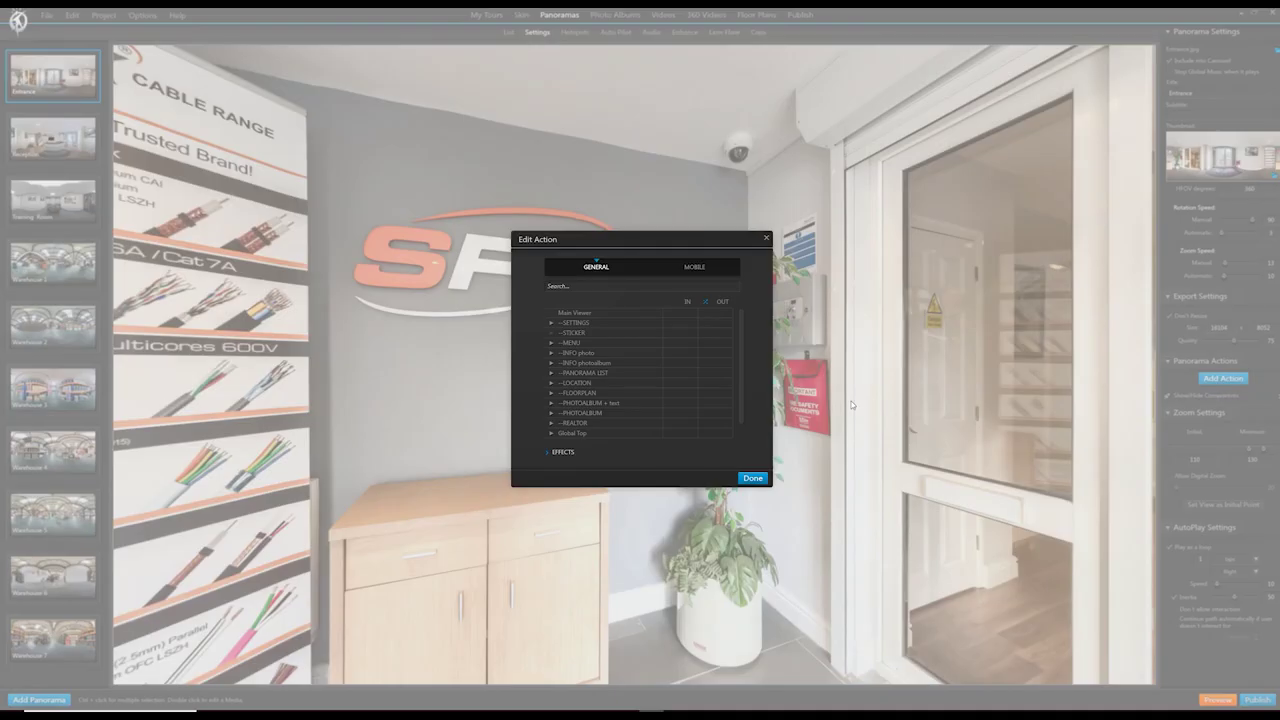
Set Navigation - PC to Visible with a Fade effect and save the action
scroll(710, 390, down, 1)
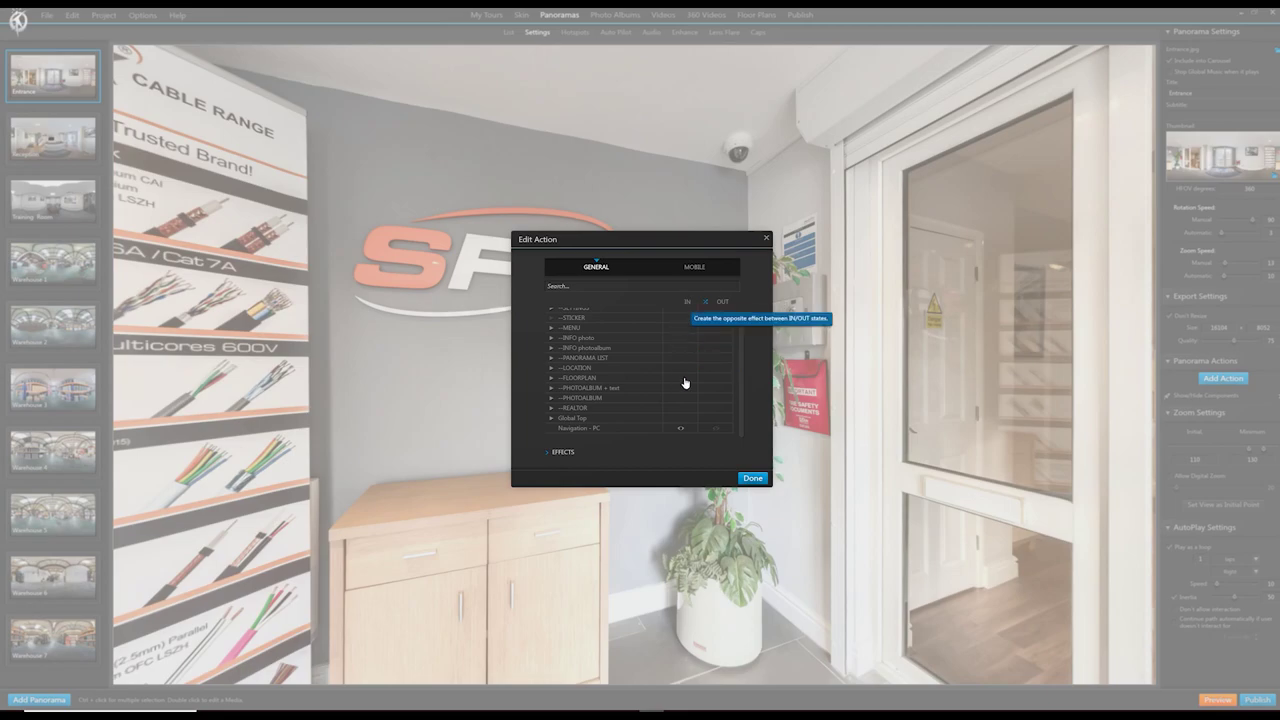
click(557, 454)
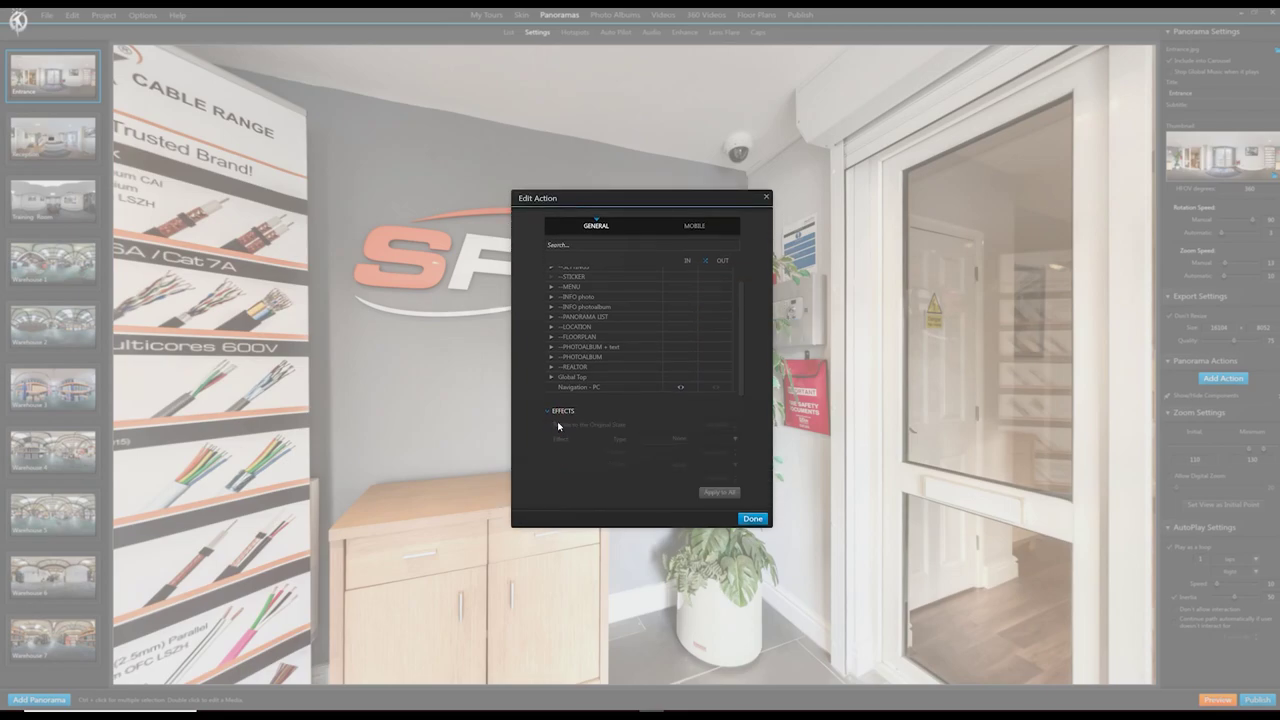
click(719, 388)
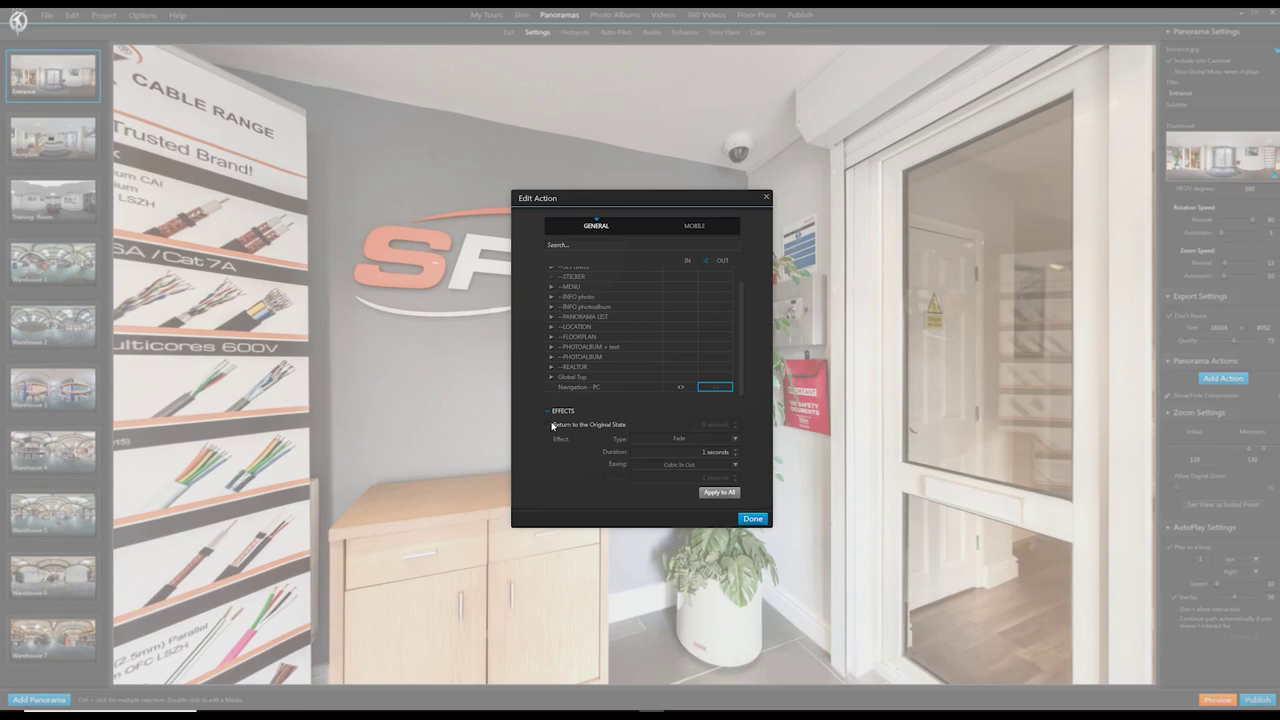
click(735, 439)
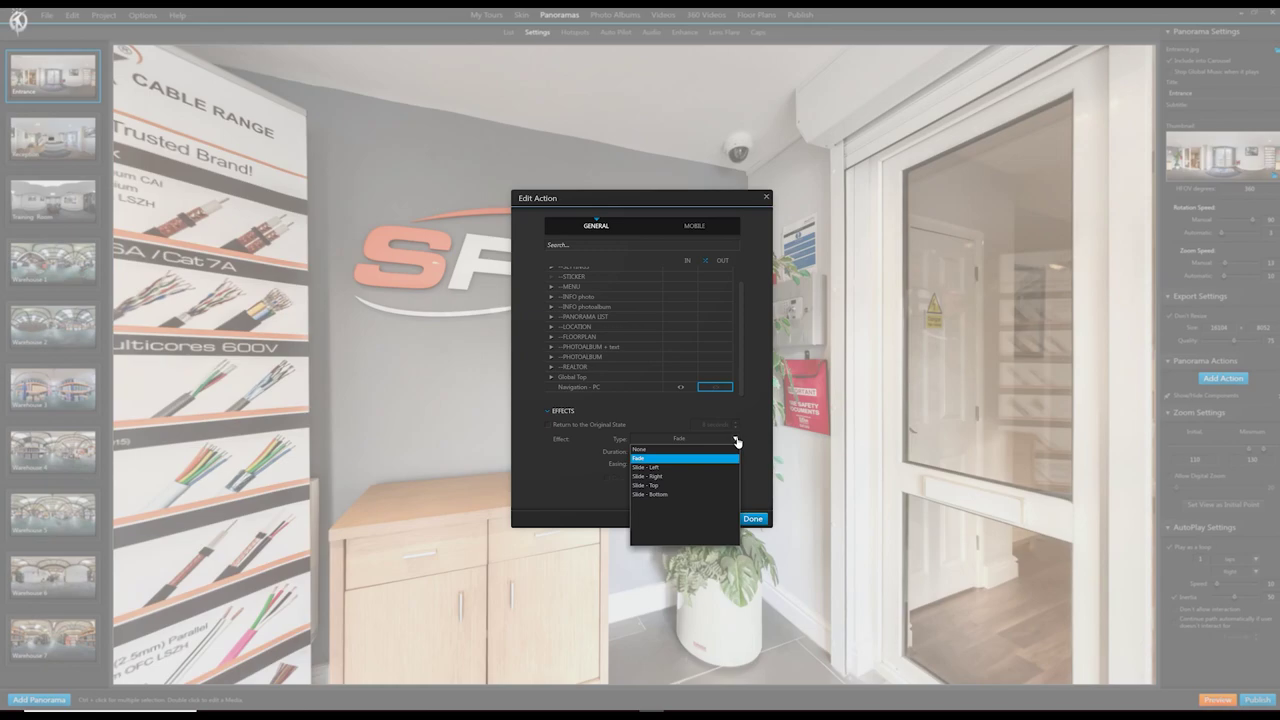
click(737, 441)
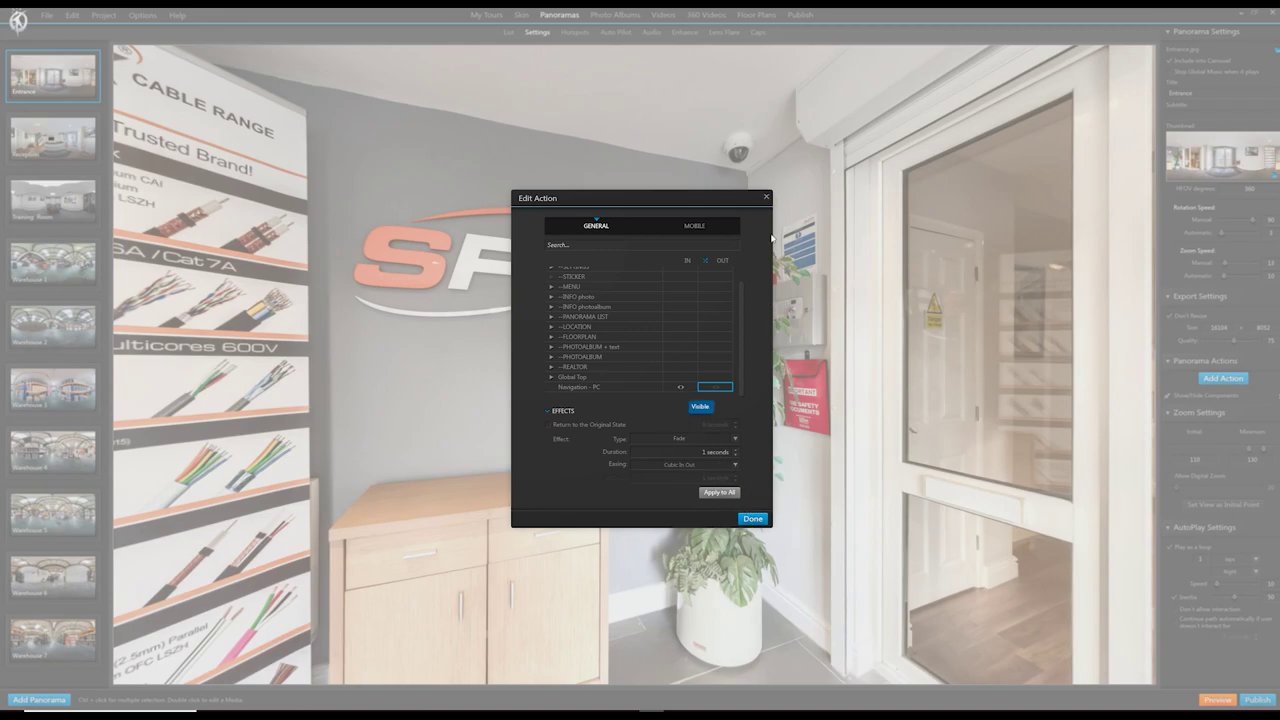
click(766, 197)
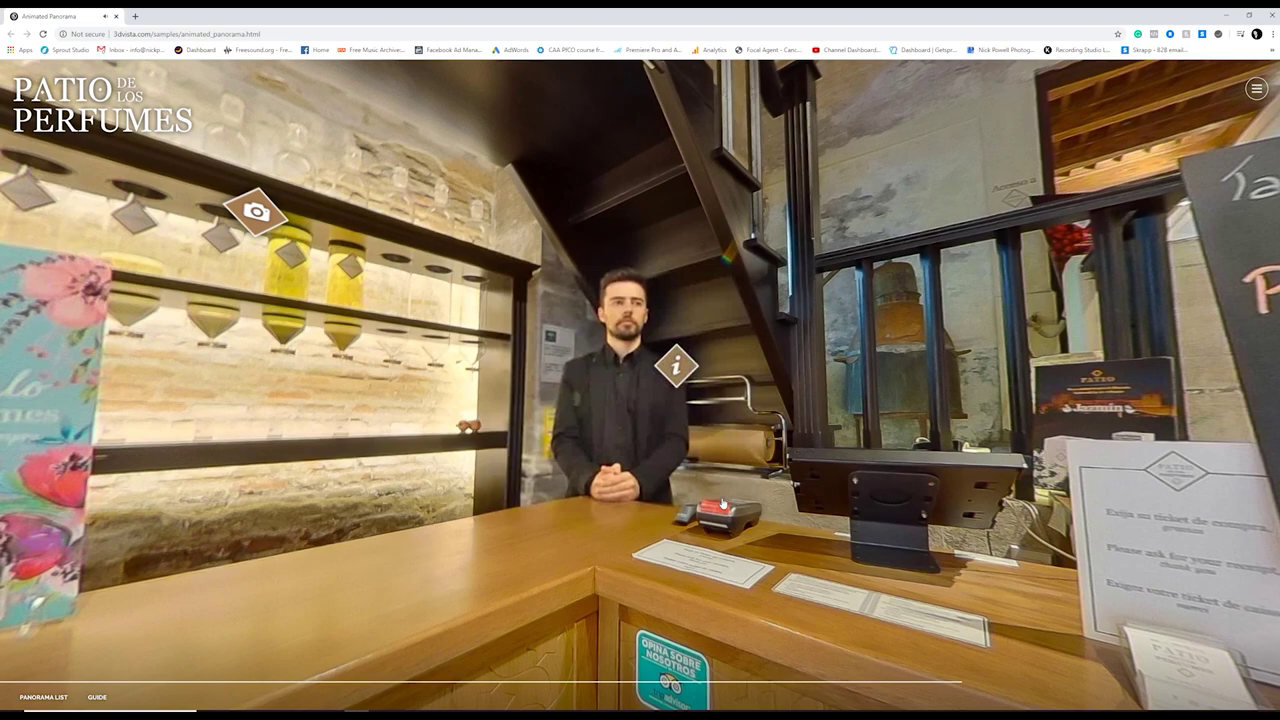
Play the Patio de los Perfumes presenter hotspot, lowering then raising the volume
mouse_move(670, 372)
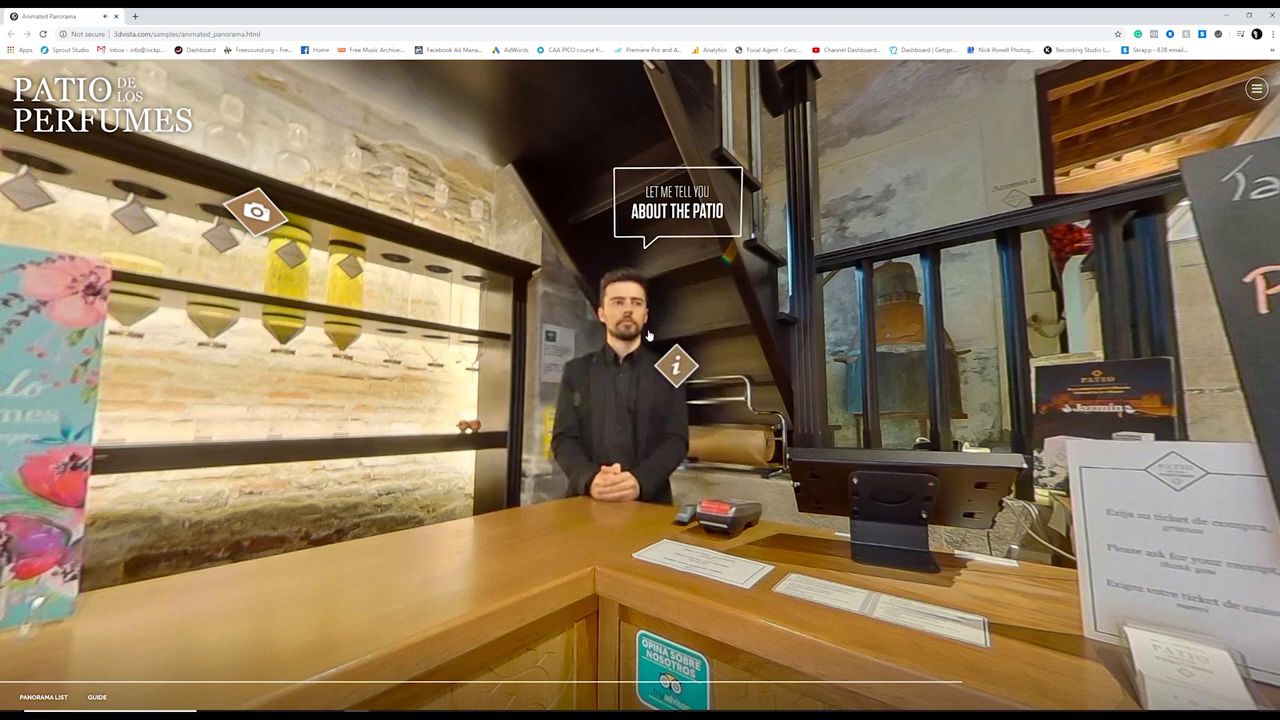
key(XF86AudioLowerVolume)
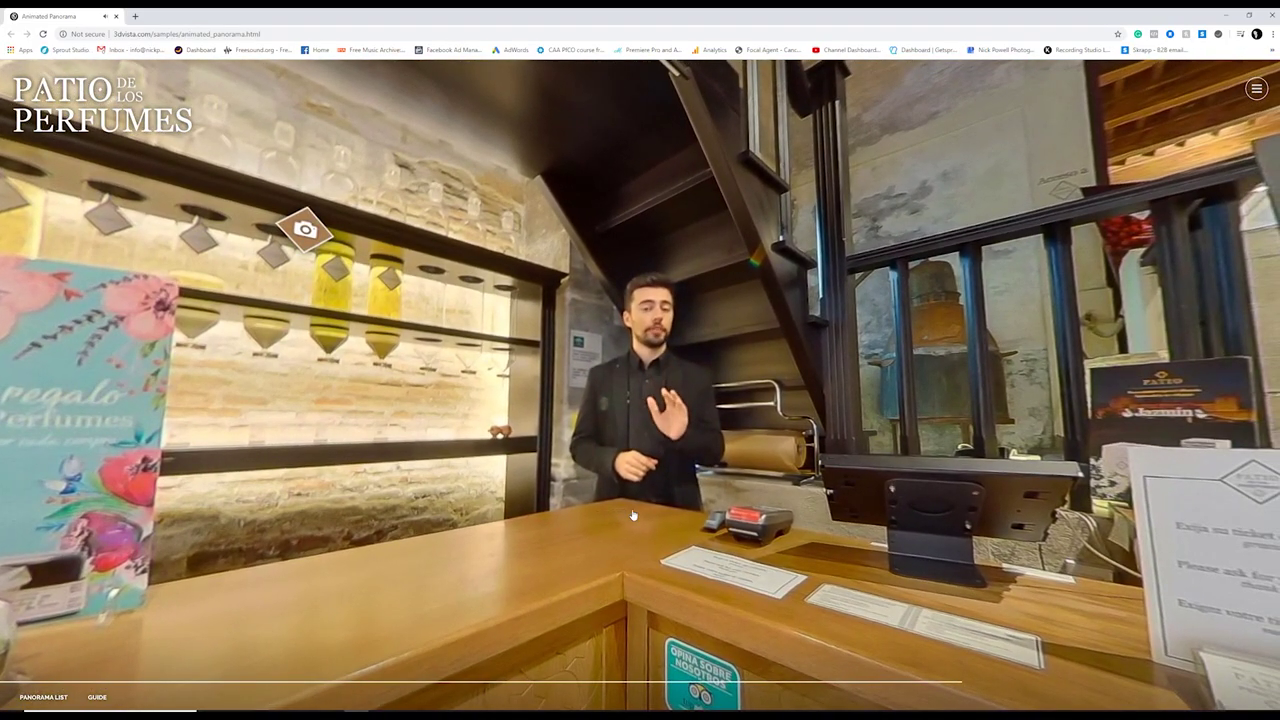
key(XF86AudioRaiseVolume)
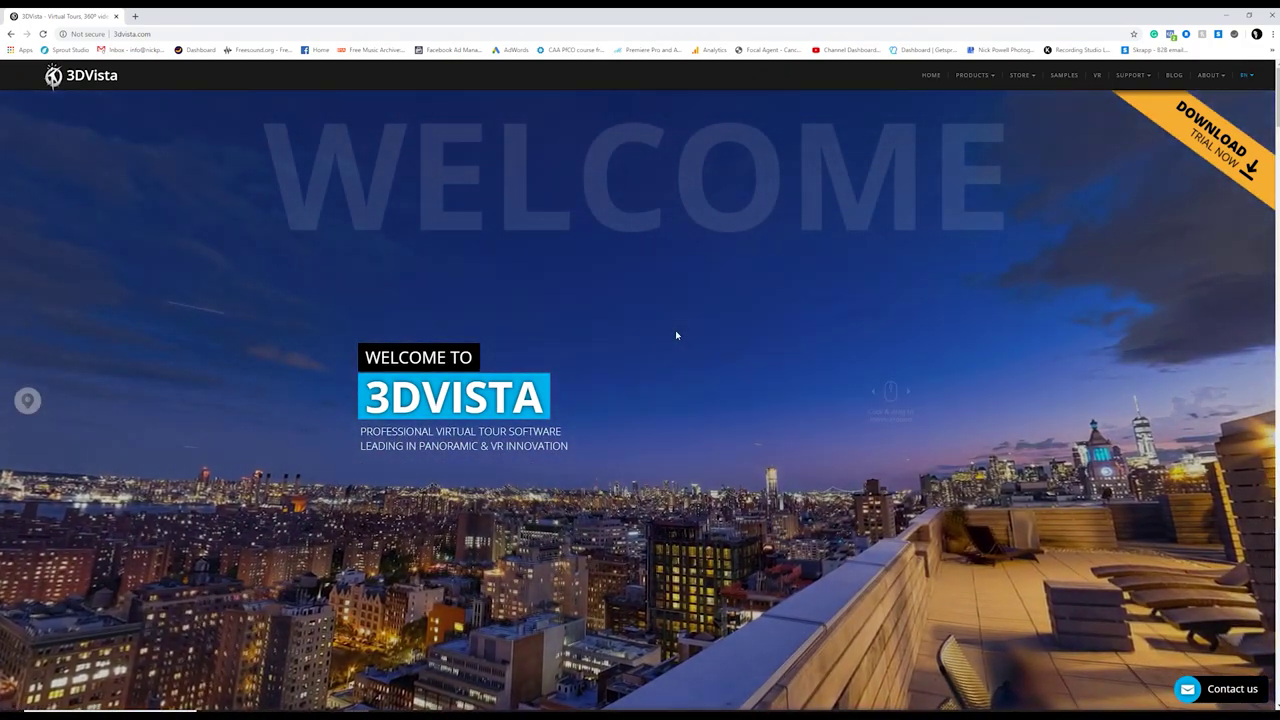
Tilt the home page's city panorama to look downward
drag(675, 335, 686, 383)
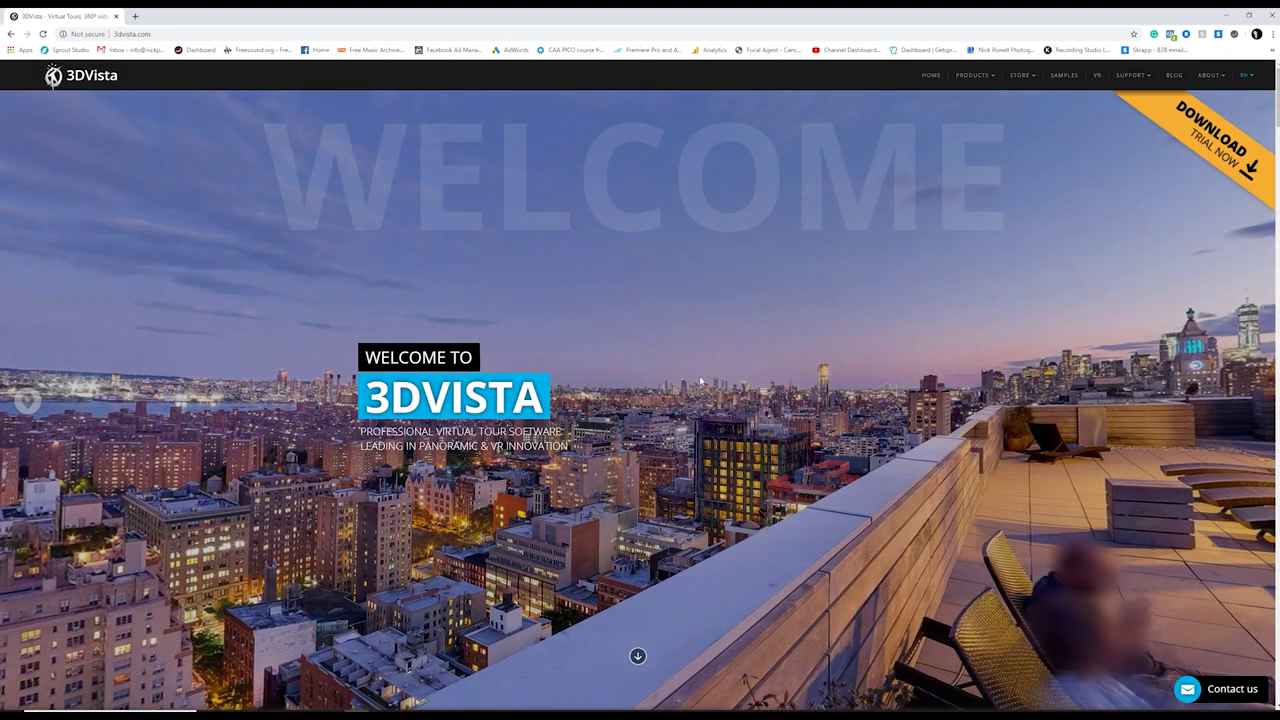
Open the Virtual Tour Pro page from the Products menu
mouse_move(975, 75)
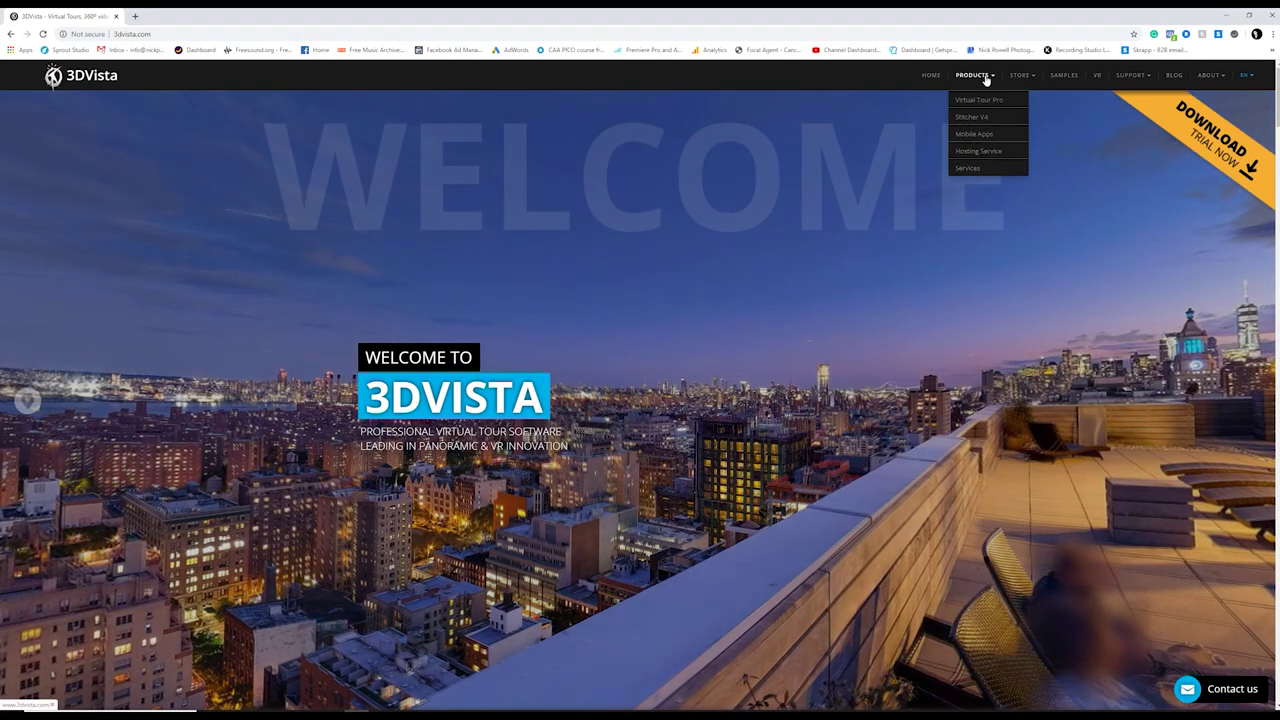
click(985, 106)
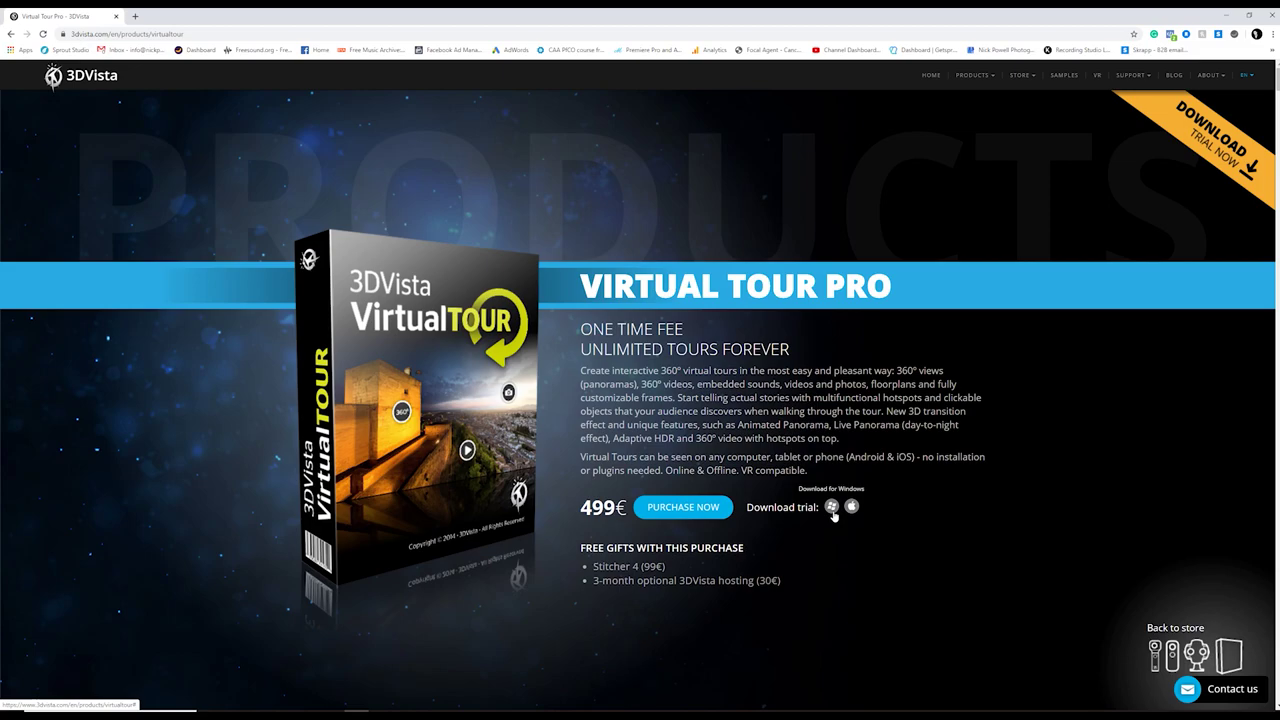
Scroll the Virtual Tour Pro page down to the Adaptive HDR Panorama section
scroll(834, 515, down, 5)
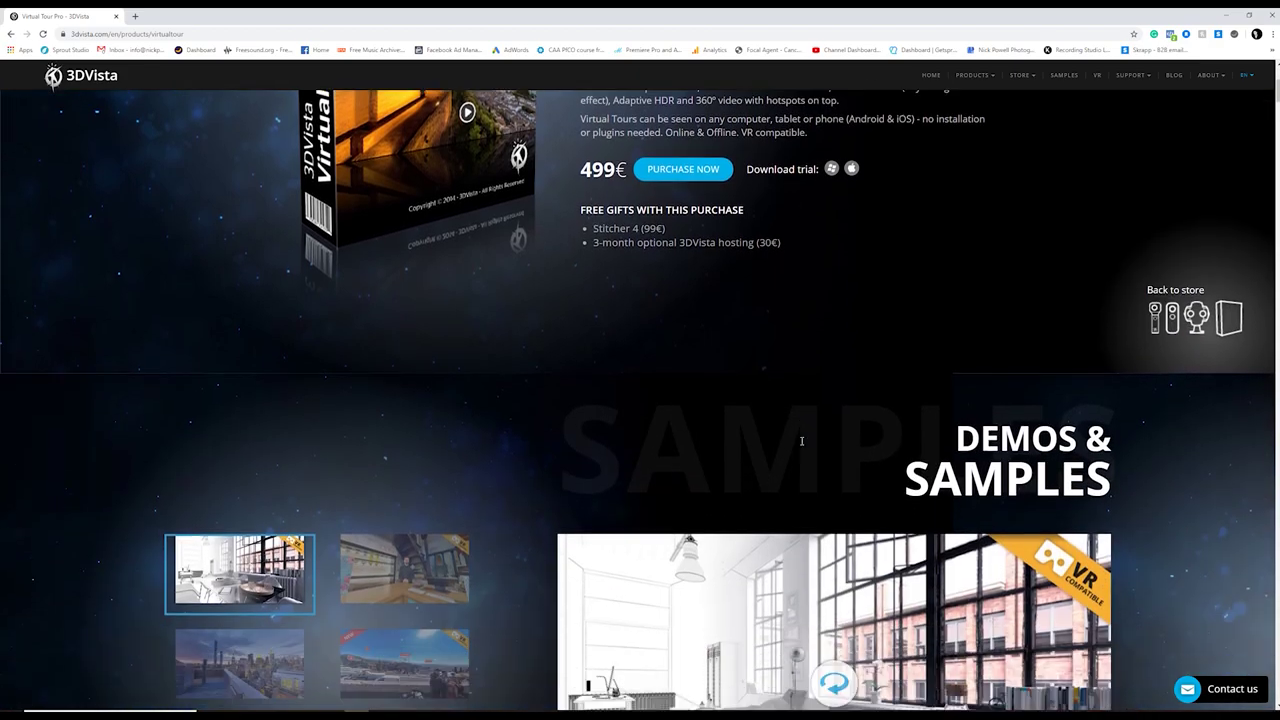
scroll(801, 442, down, 15)
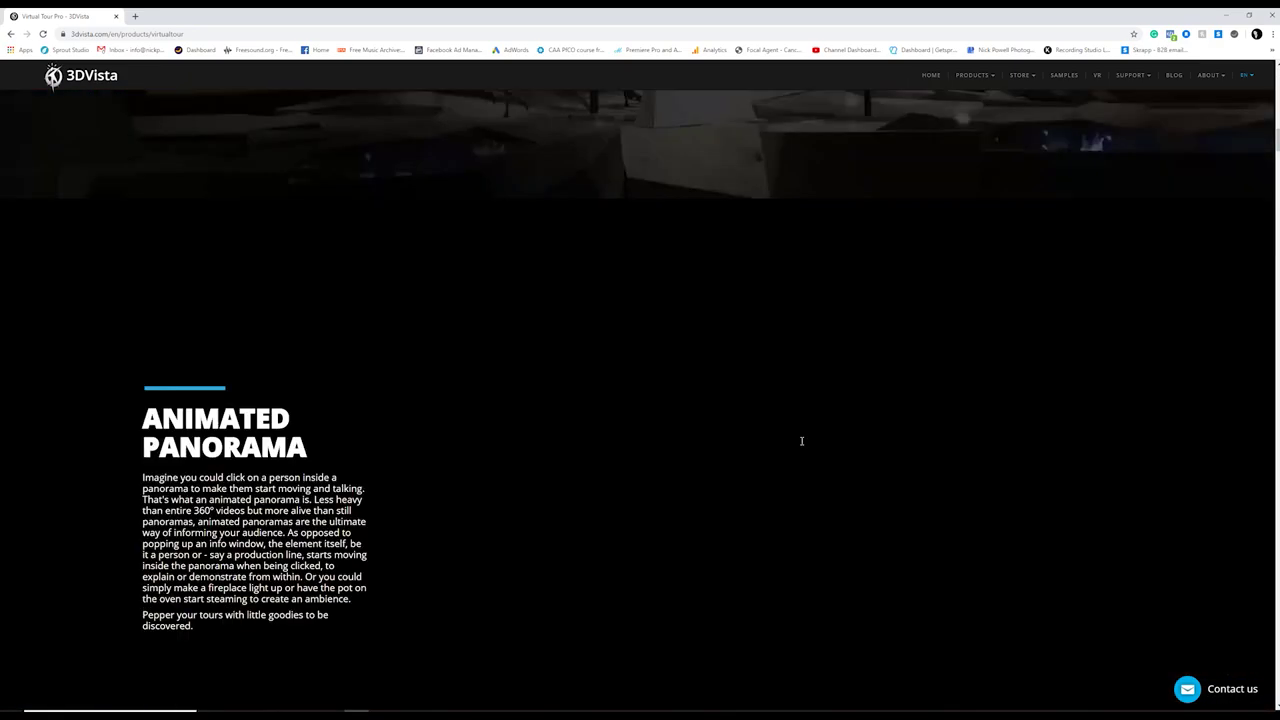
scroll(801, 445, down, 10)
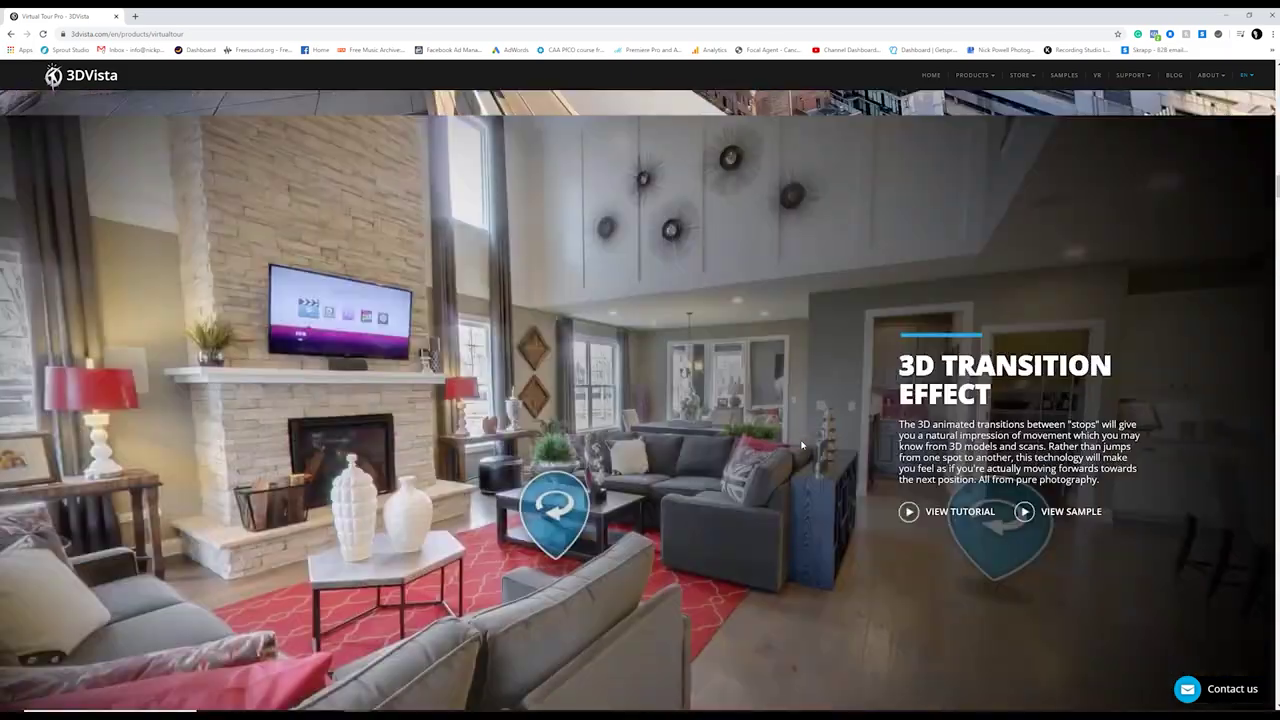
scroll(801, 445, down, 10)
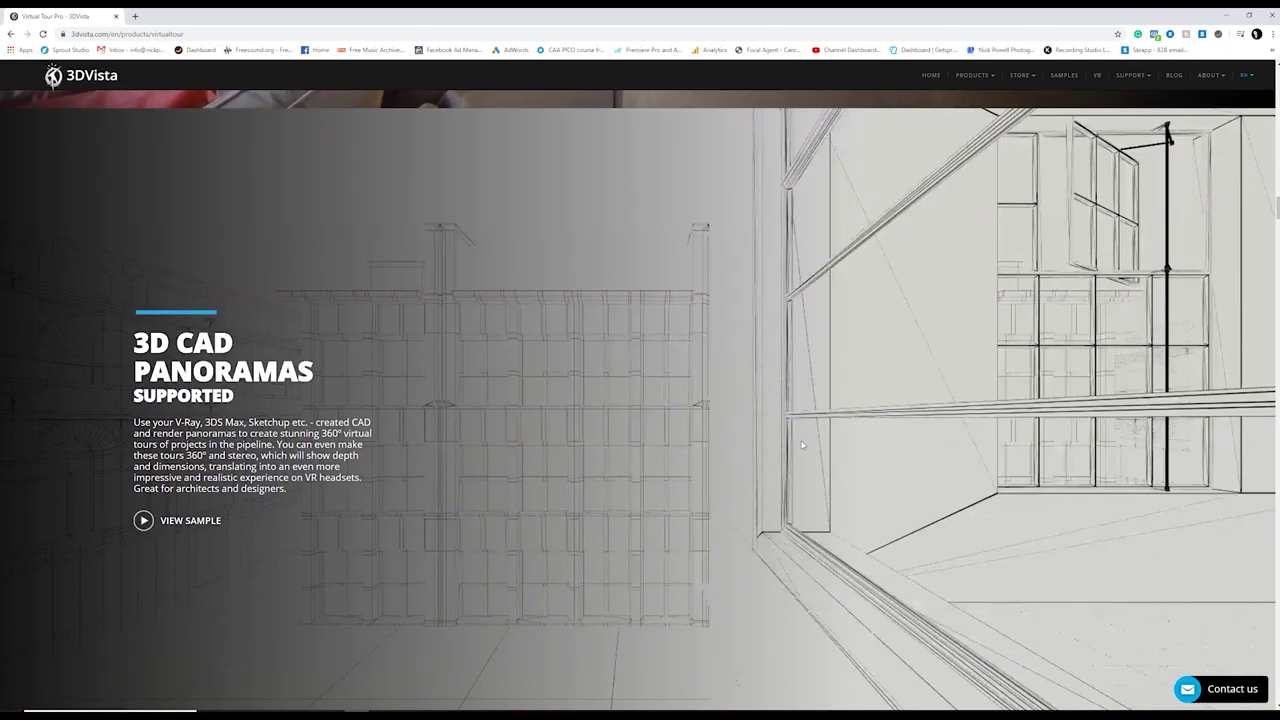
scroll(801, 444, down, 2)
scroll(802, 444, down, 5)
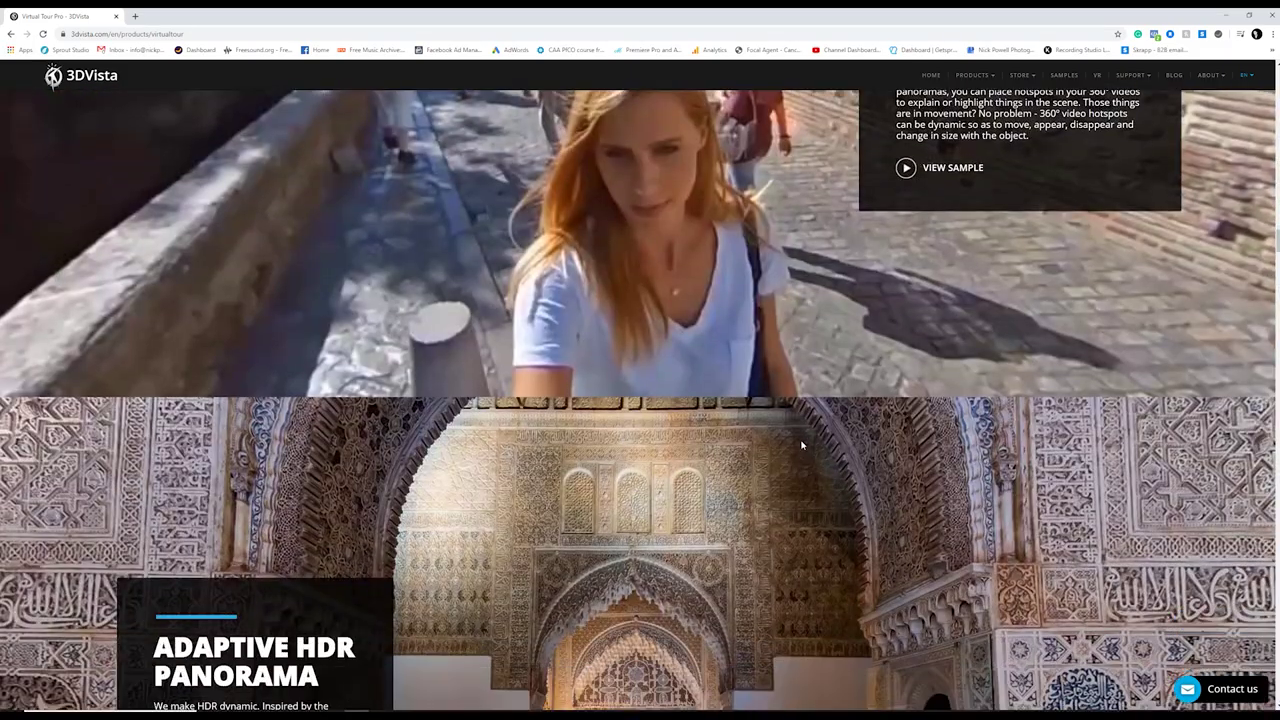